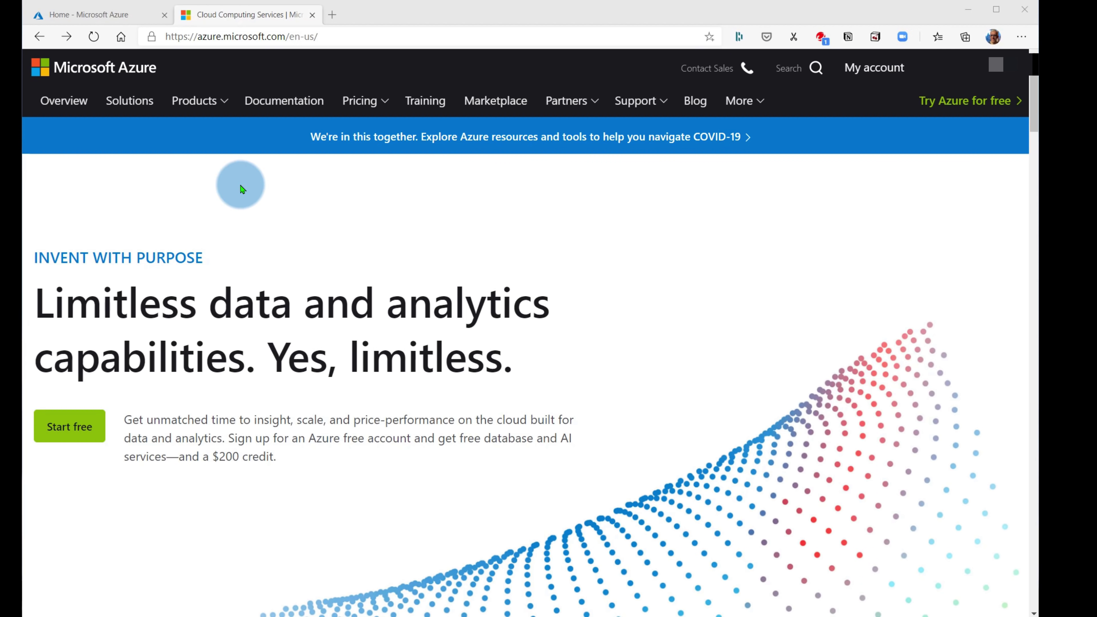
- From the portal home, go to Create a resource, Compute, Virtual machine to open the creation form
click(139, 15)
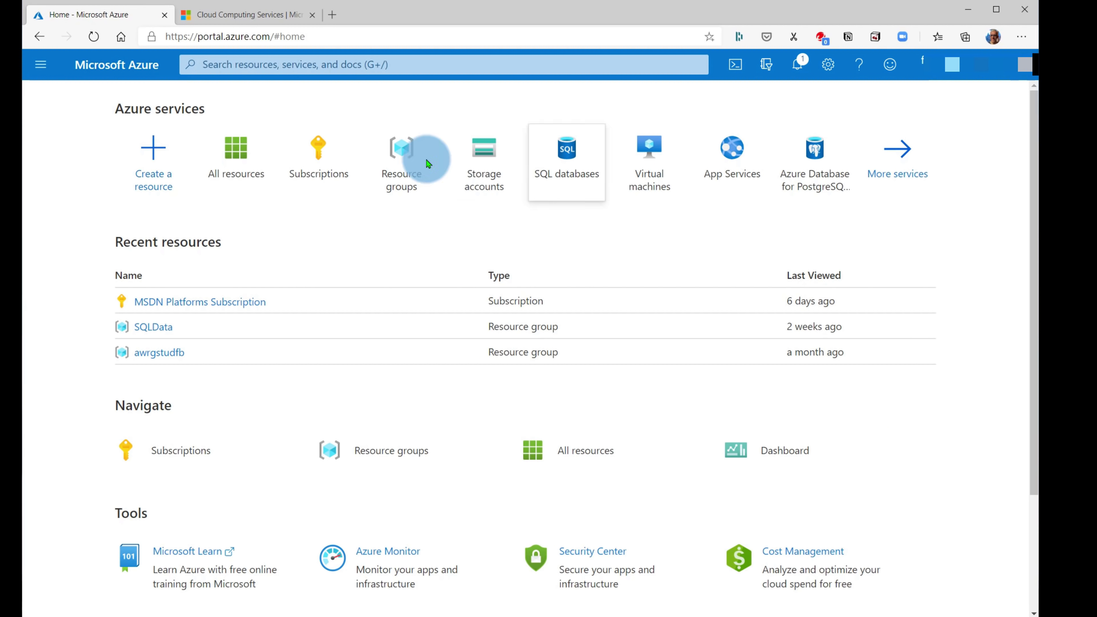
click(161, 154)
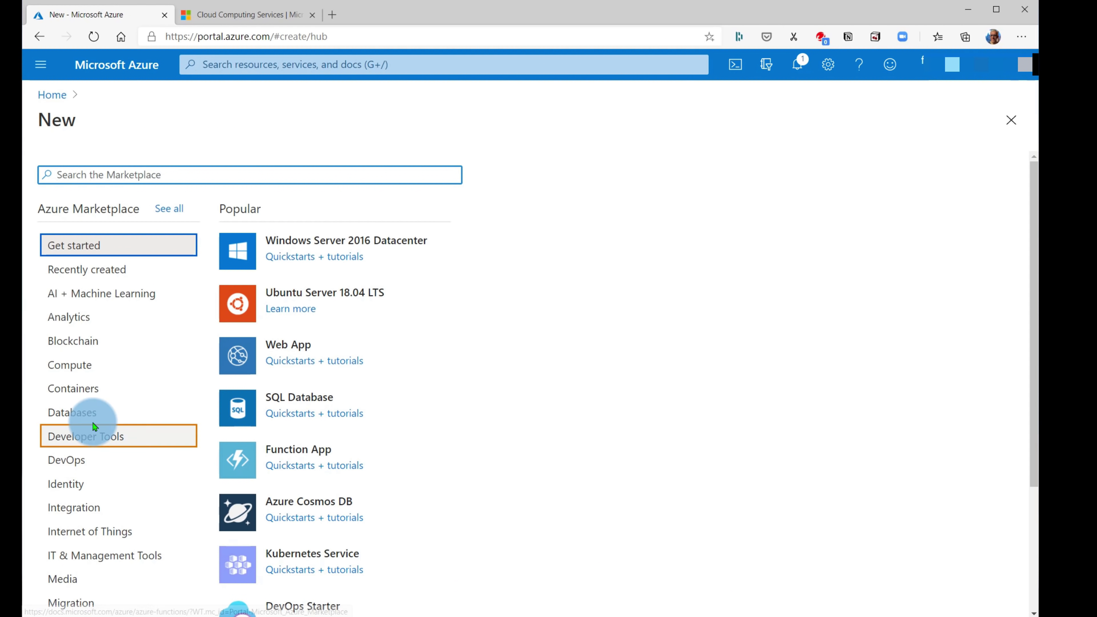
click(75, 369)
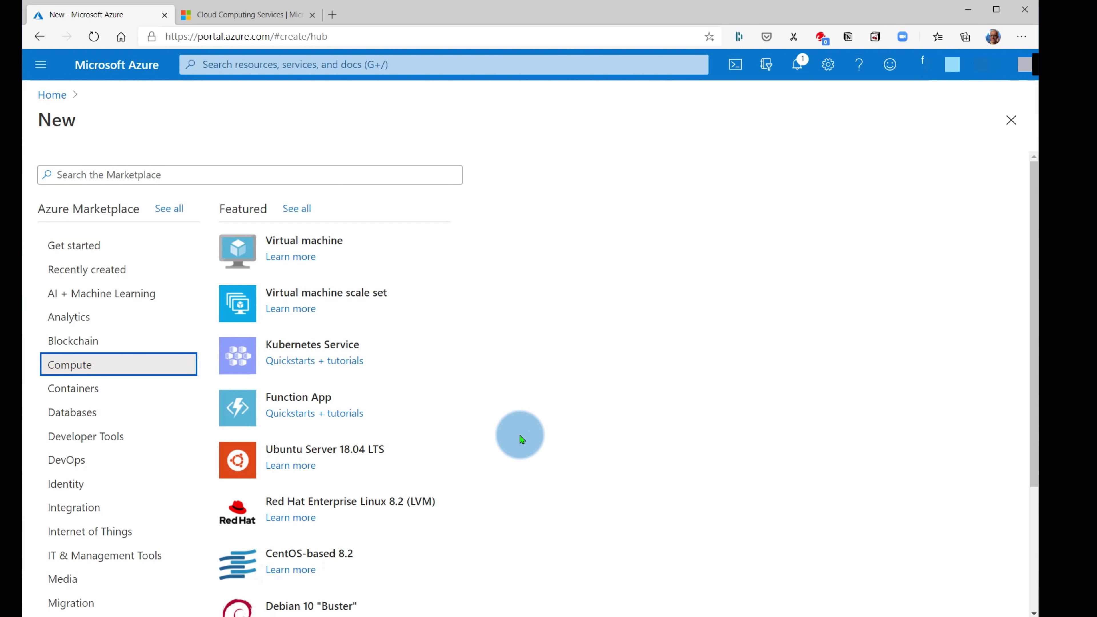
click(331, 248)
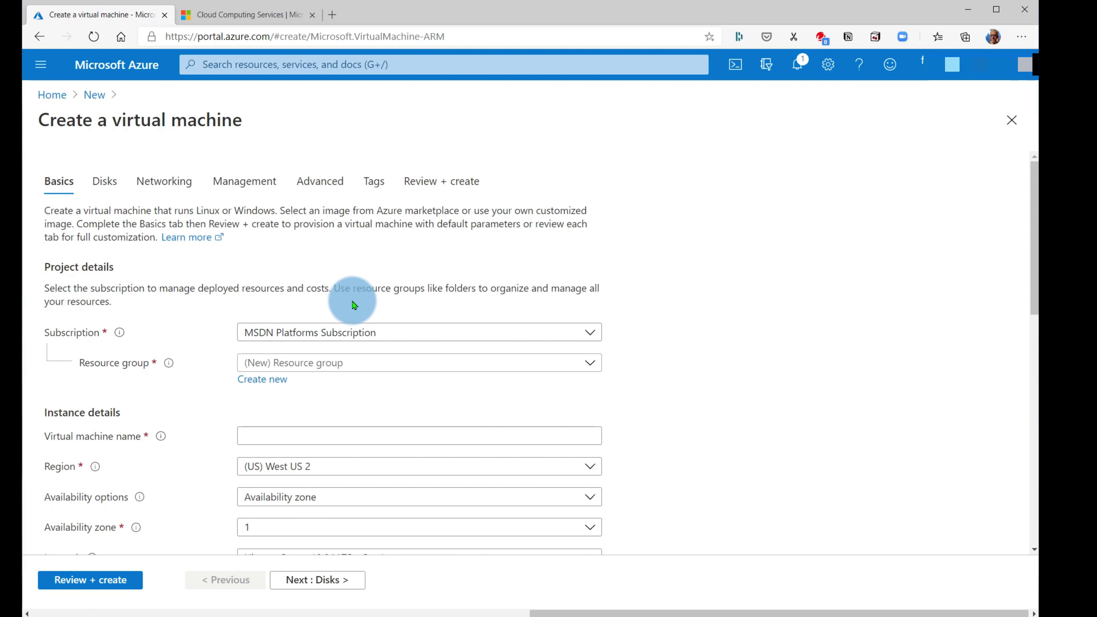
- Create a new resource group 'skycpu' and enter 'vminthecloud' as the virtual machine name
click(262, 380)
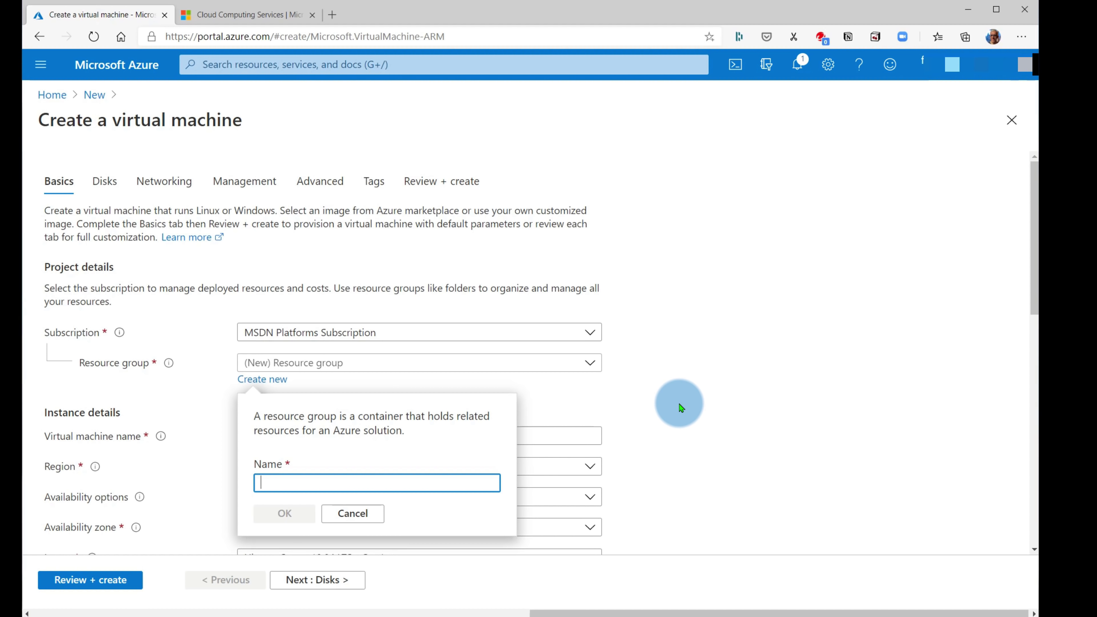
text(sk)
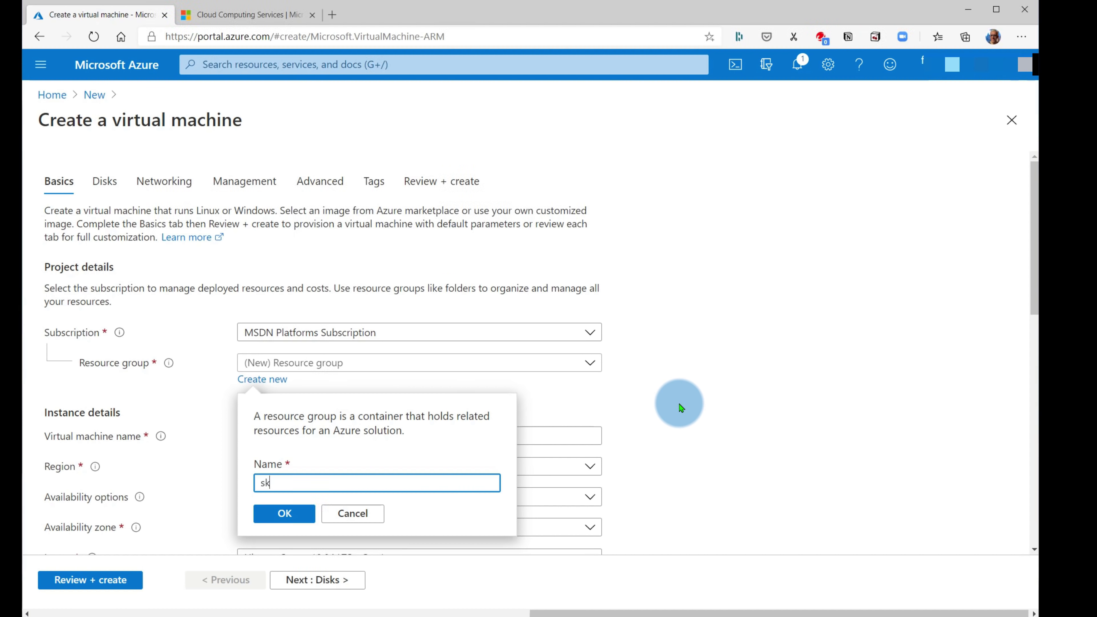
text(ycpu)
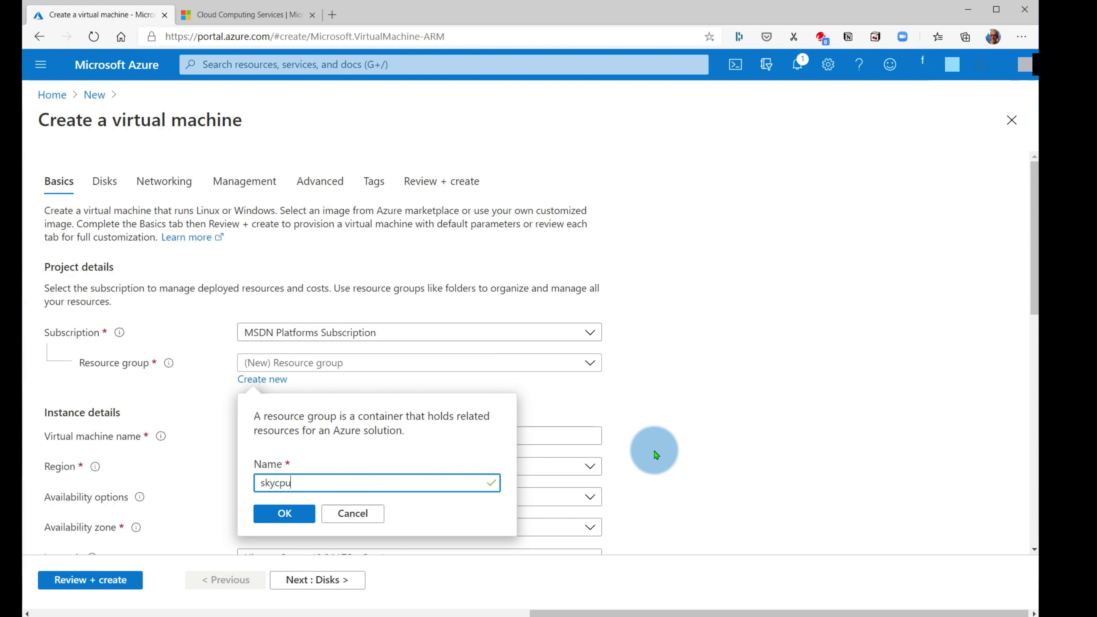
click(302, 513)
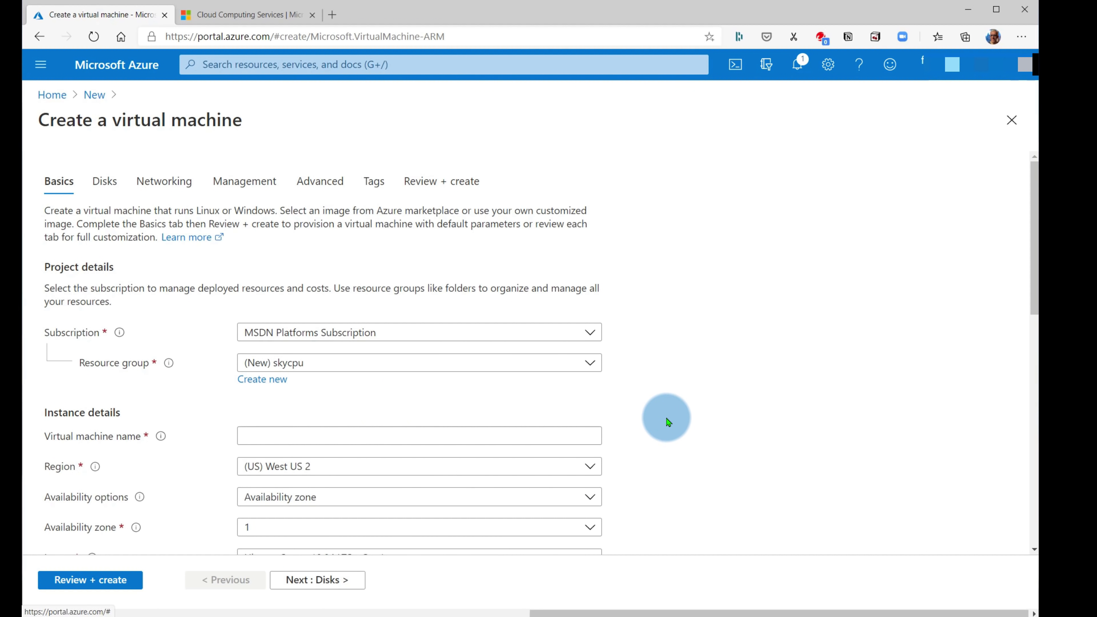
scroll(647, 414, down, 3)
click(294, 314)
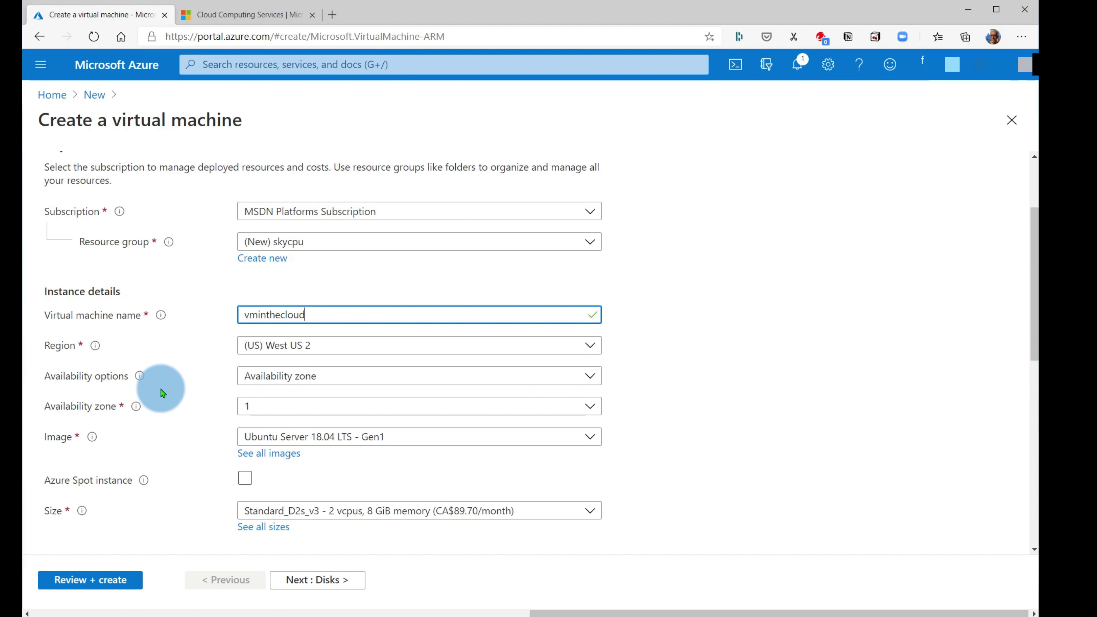
scroll(200, 436, down, 1)
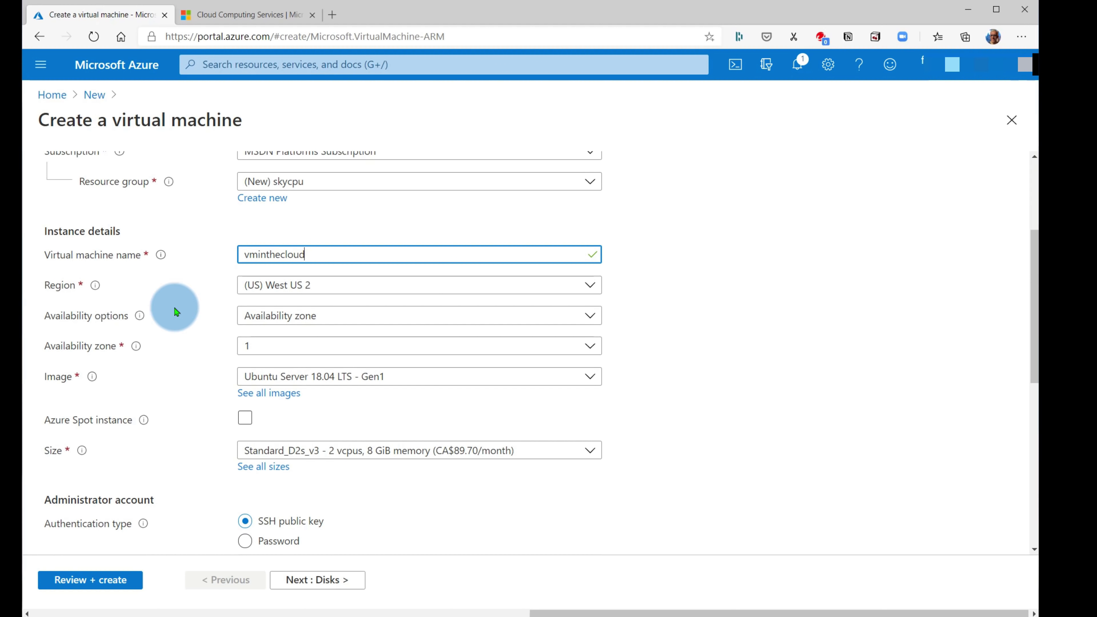
- Set the VM region to Canada East
click(302, 290)
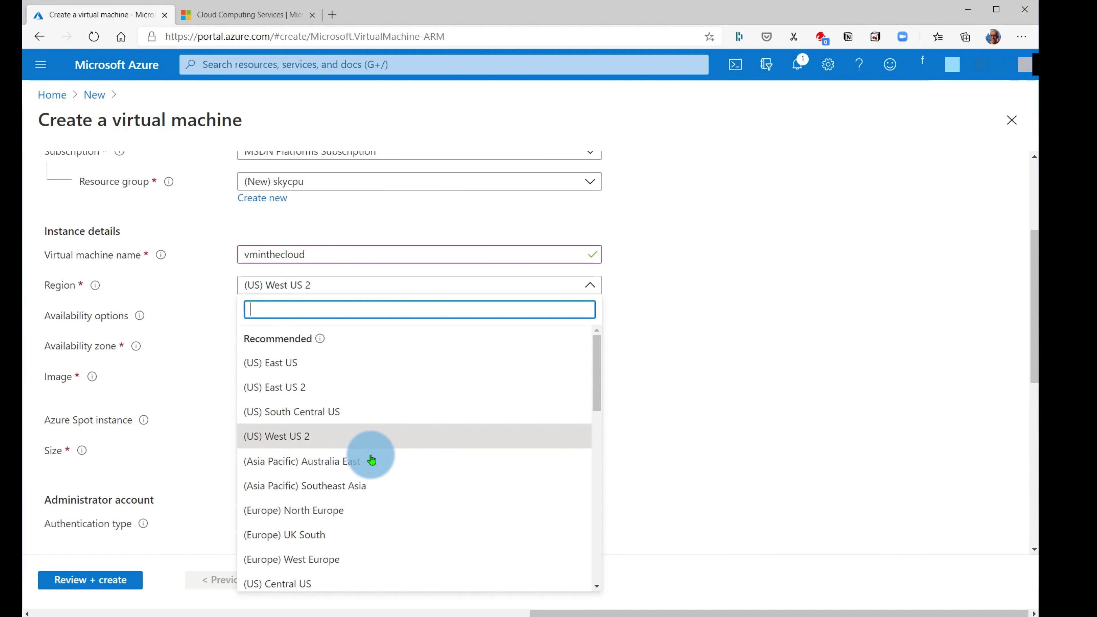
scroll(367, 457, down, 6)
scroll(366, 464, down, 7)
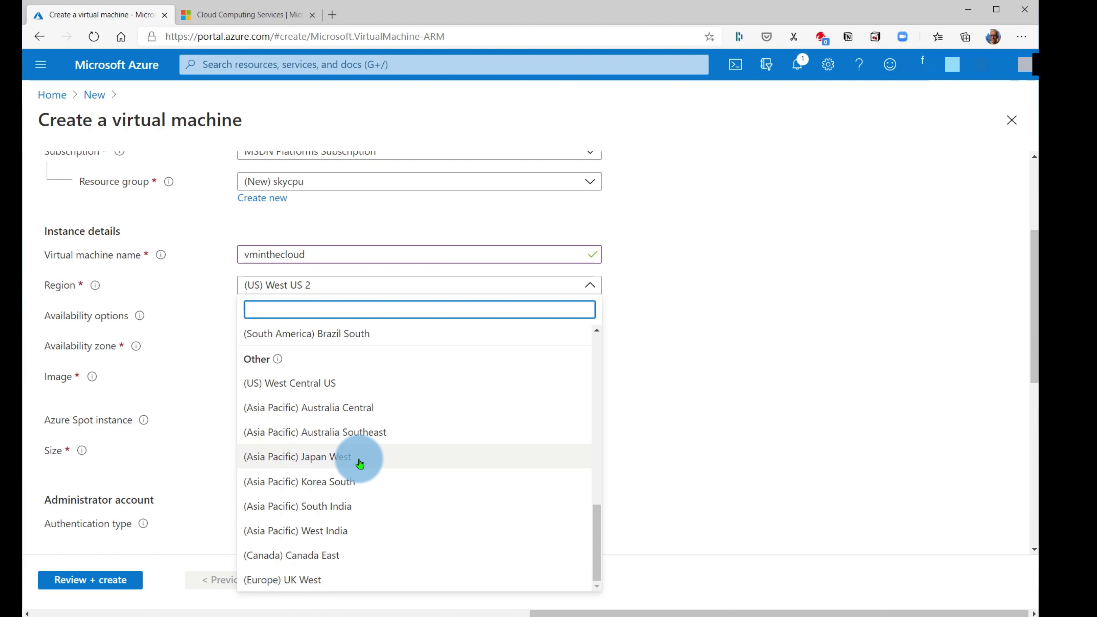
scroll(354, 480, up, 12)
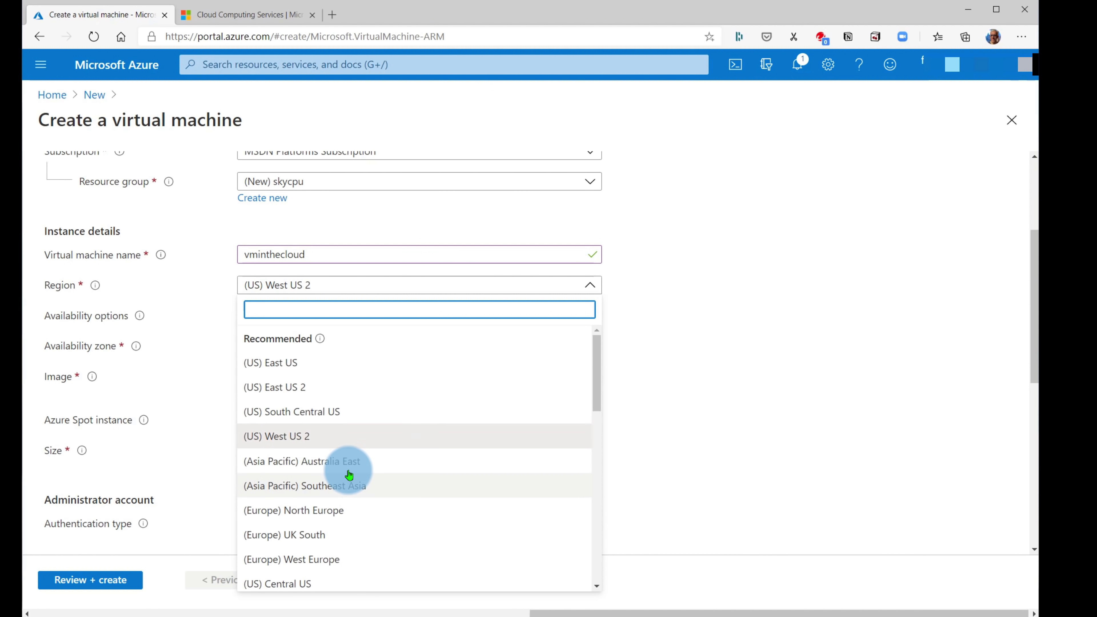
scroll(349, 474, down, 13)
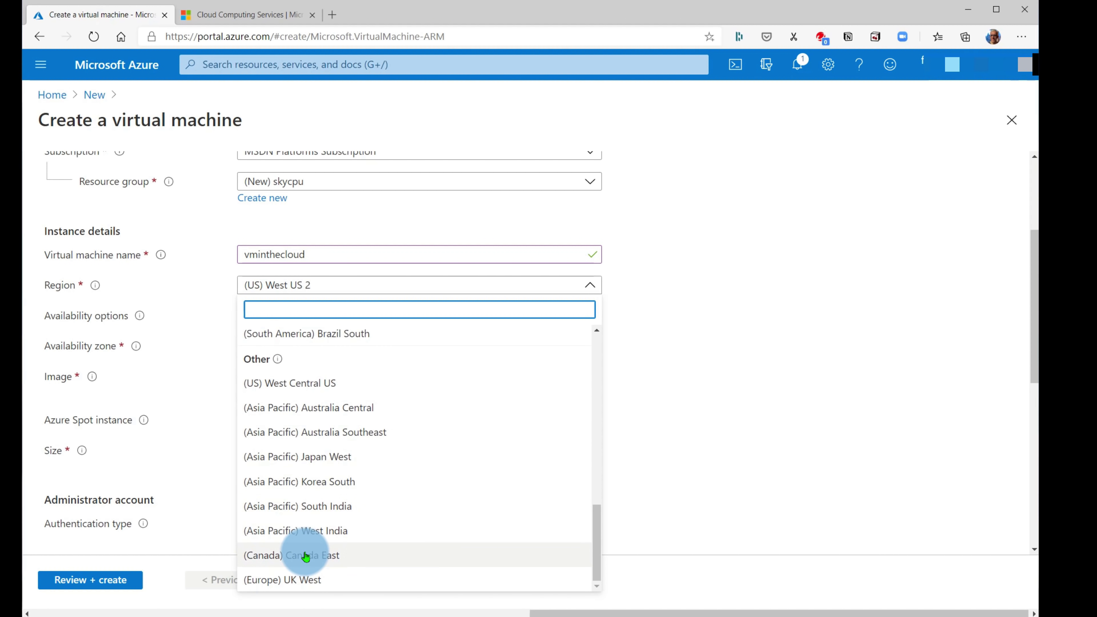
click(306, 556)
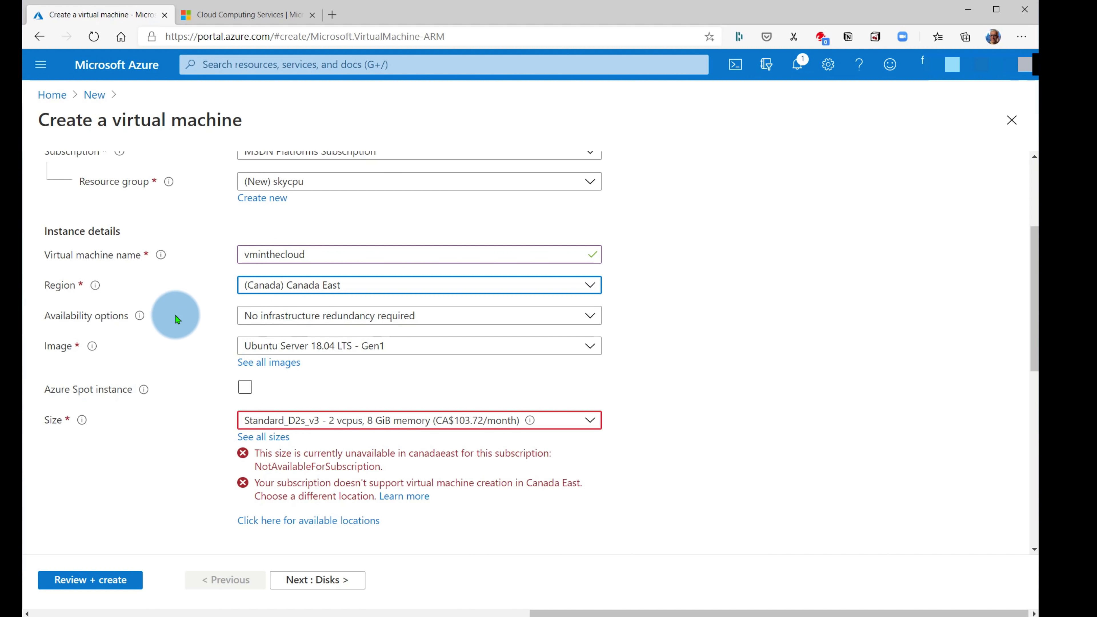
- Choose Windows 10 Pro, Version 1809 - Gen1 as the VM image
click(301, 349)
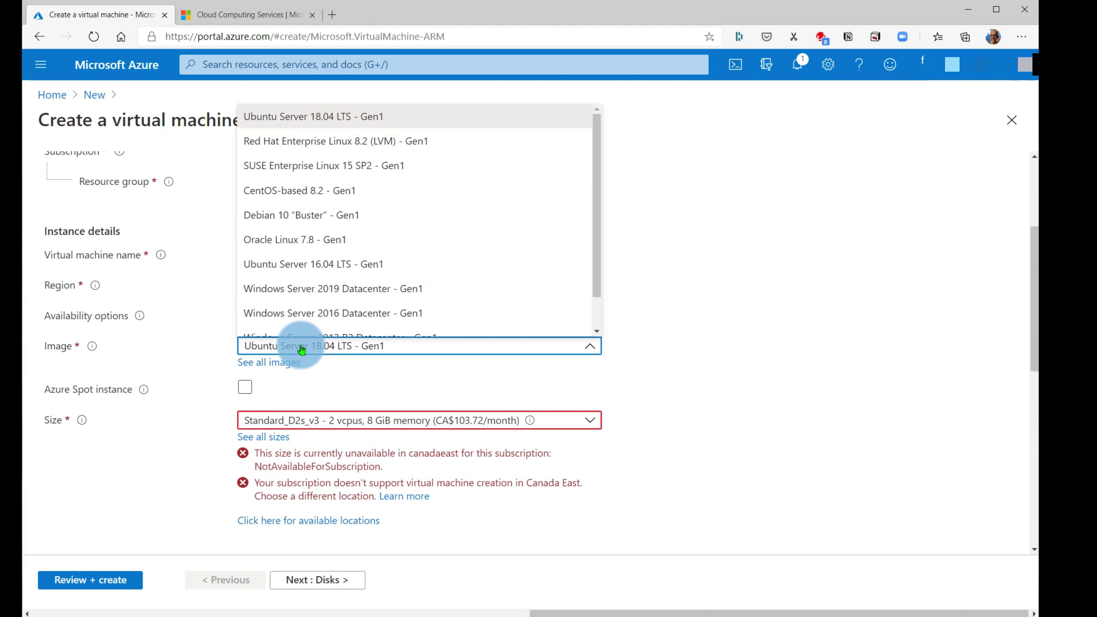
scroll(341, 323, down, 1)
click(327, 325)
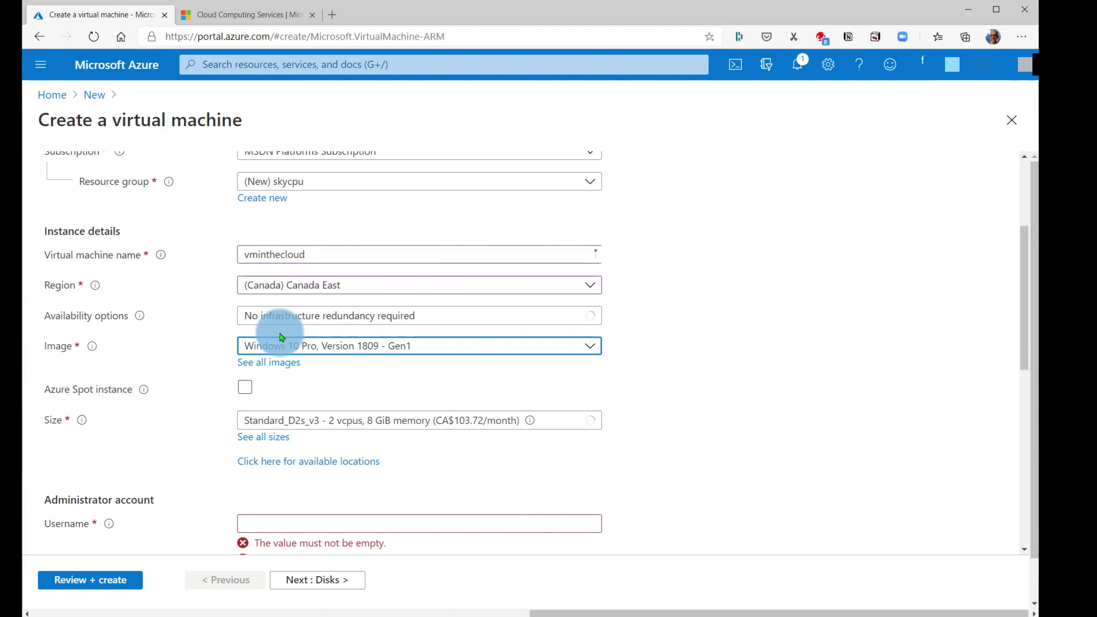
click(297, 355)
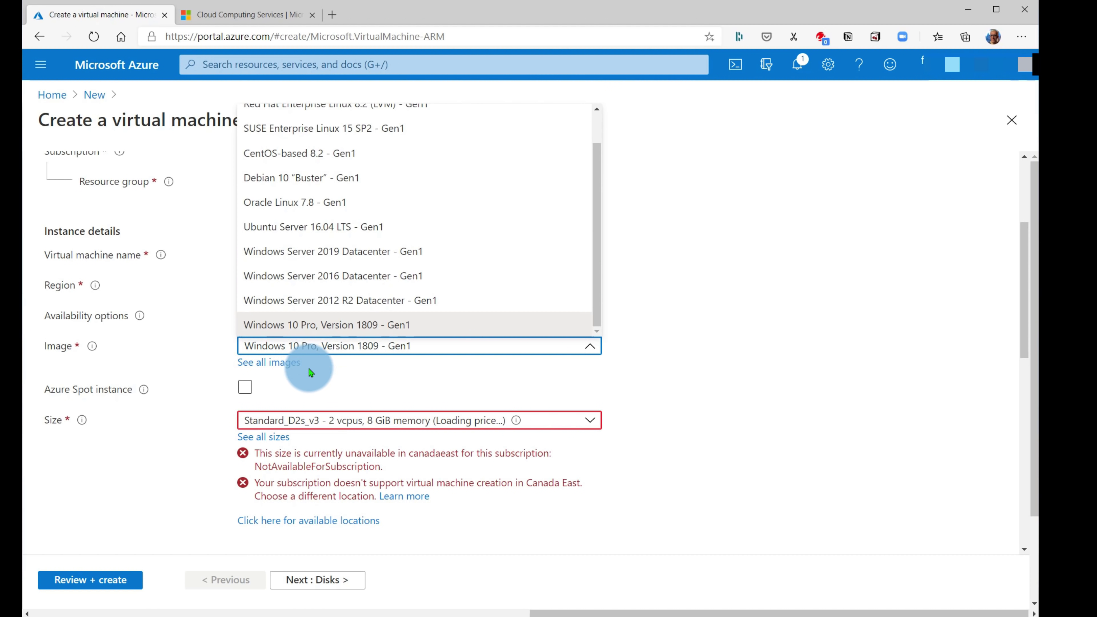
click(365, 349)
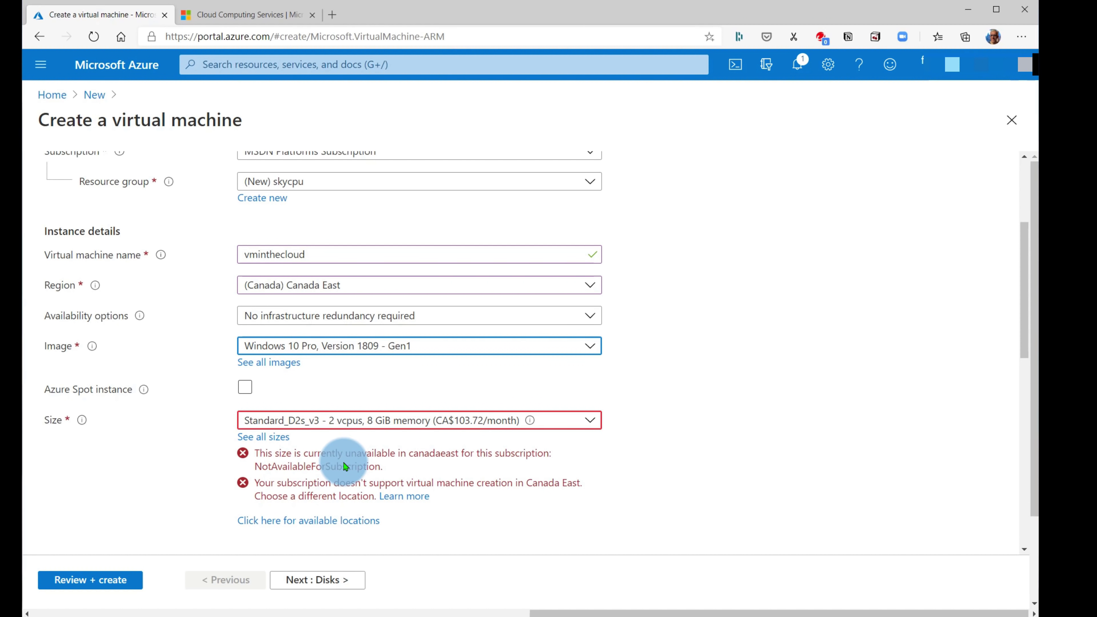
- Open the full list of VM sizes via See all sizes
click(591, 420)
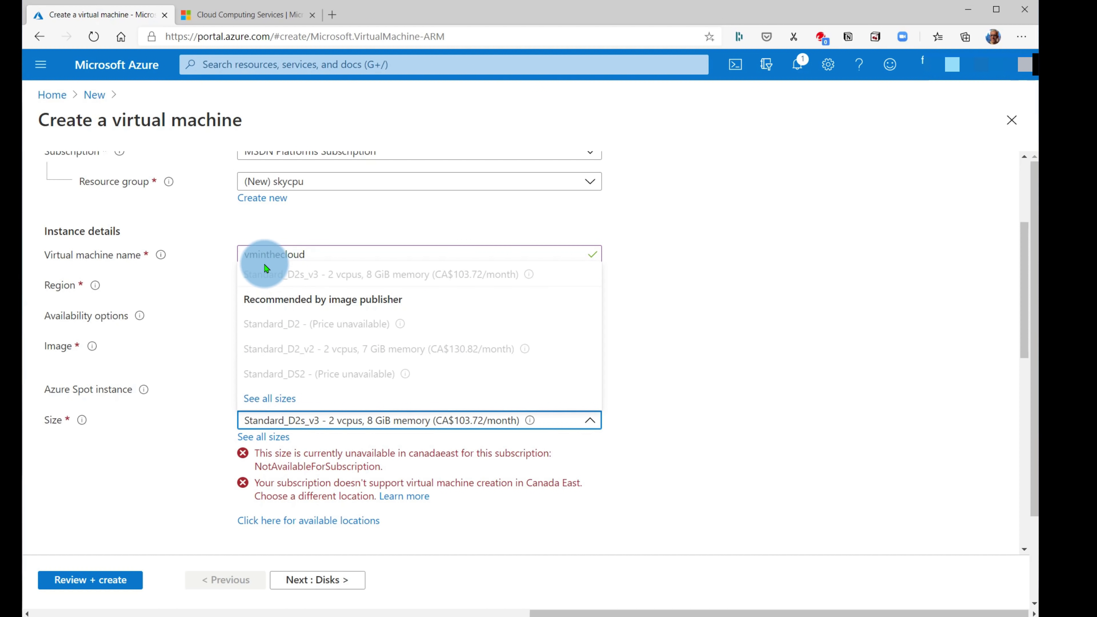
click(203, 404)
click(371, 422)
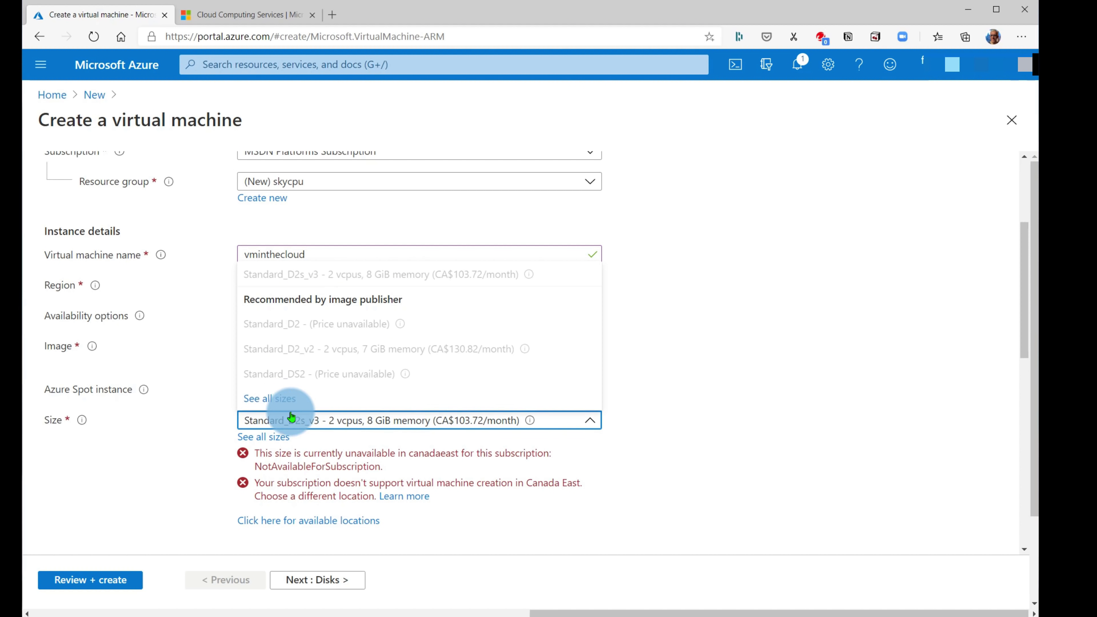
click(280, 399)
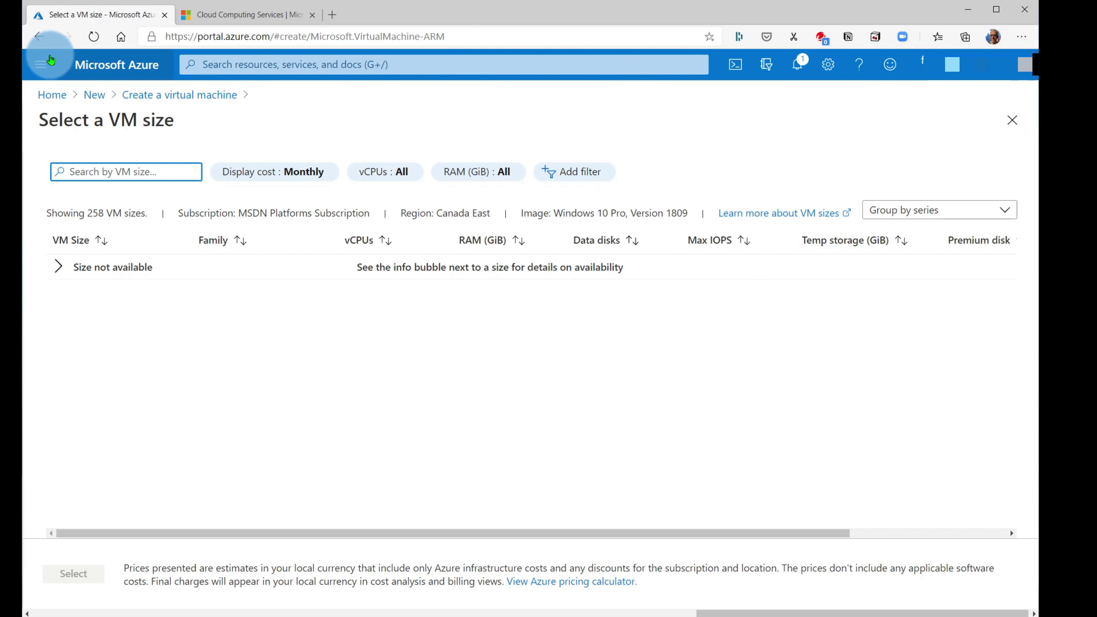
- Start a fresh virtual machine form from the Marketplace Compute category
click(39, 36)
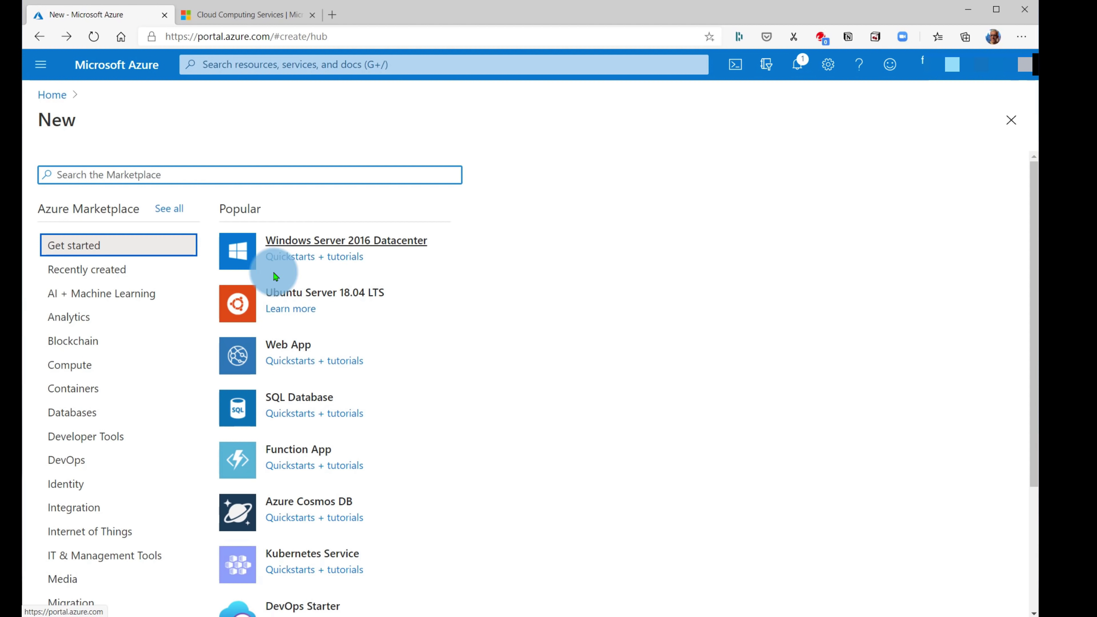
click(89, 366)
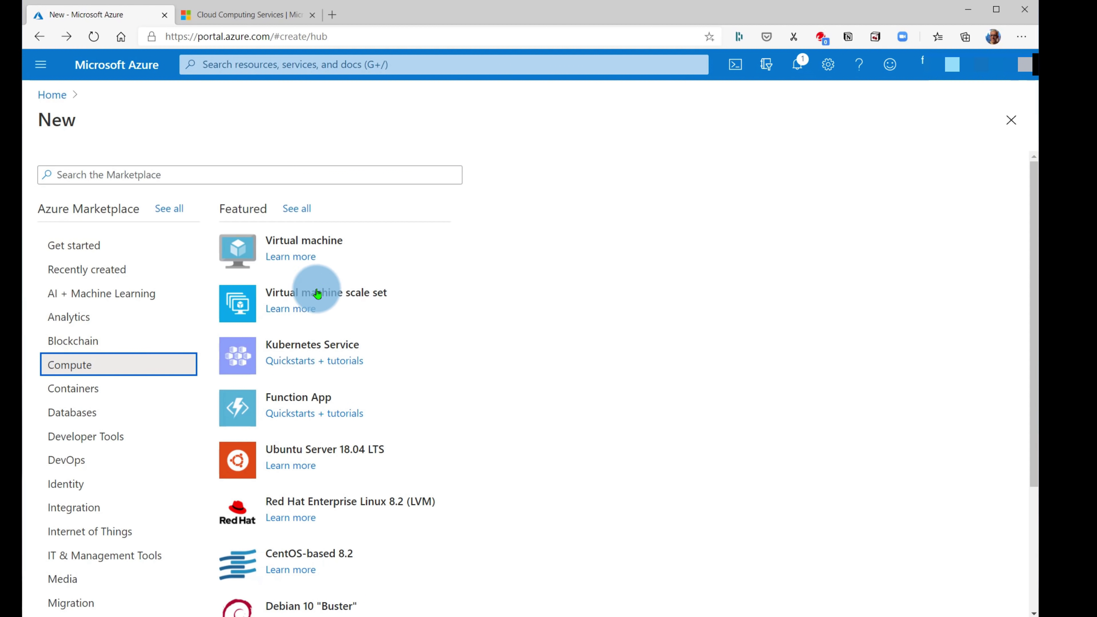
click(300, 243)
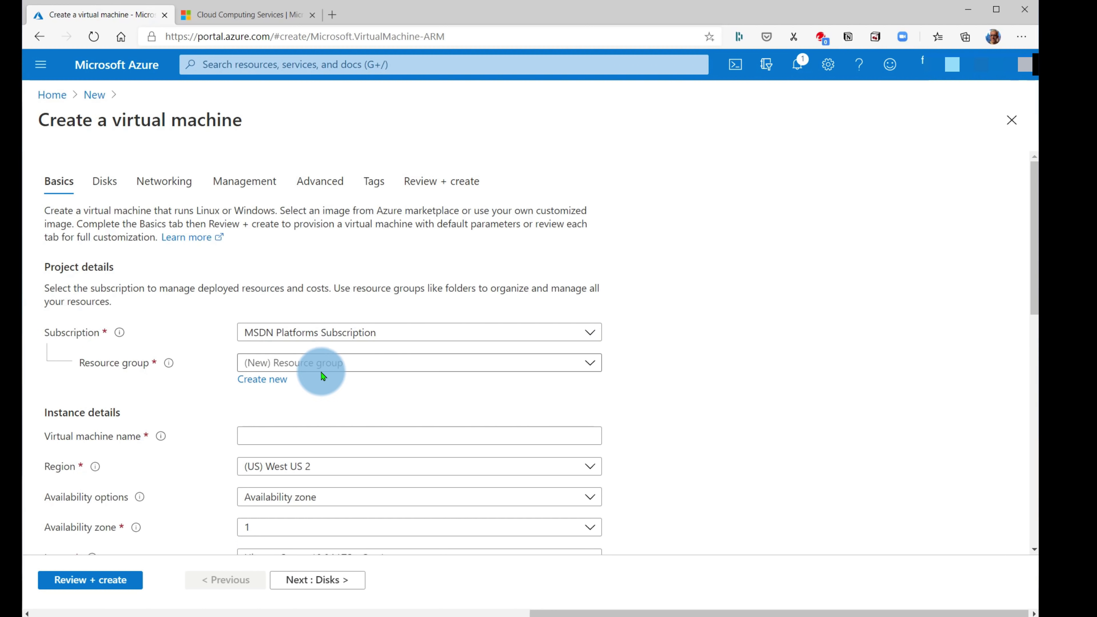
- Create a new resource group named 'skycpu' for the VM
click(321, 371)
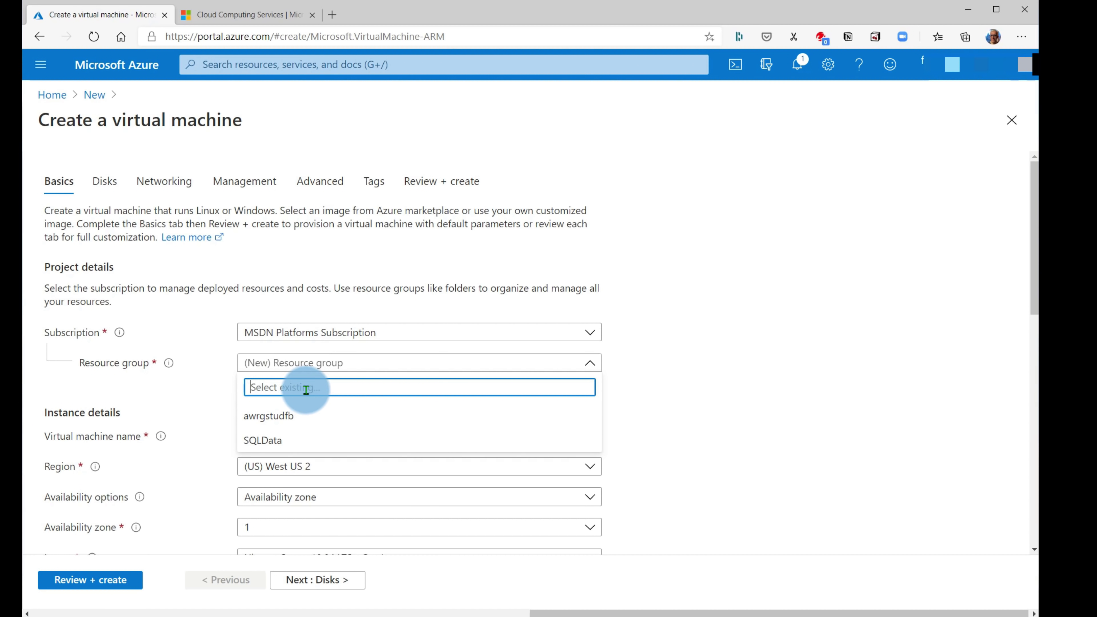
text(skycpu)
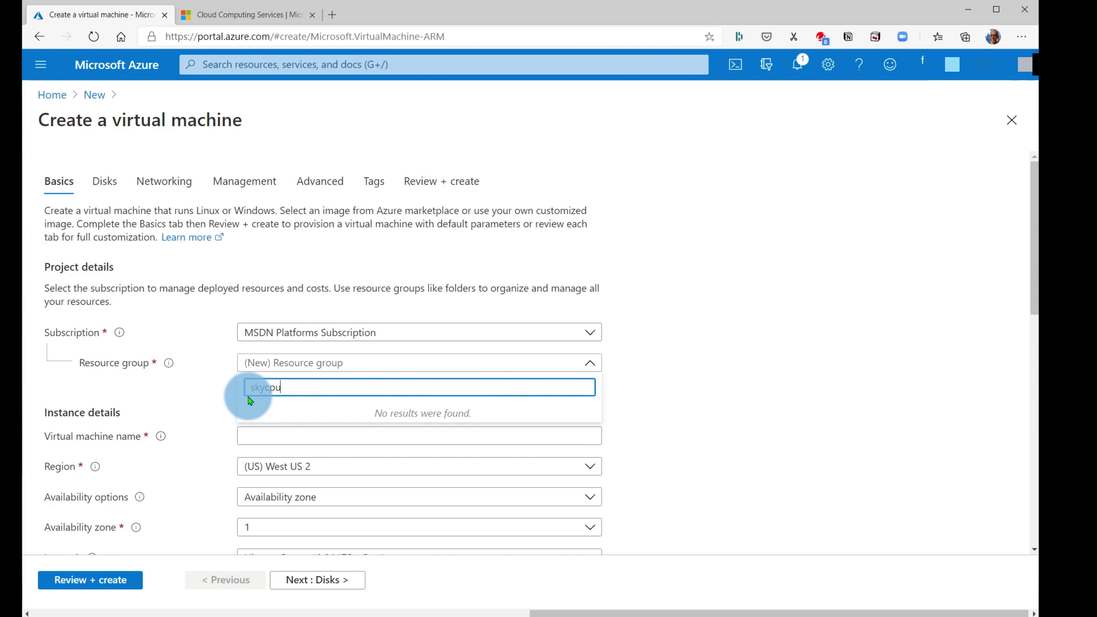
click(203, 393)
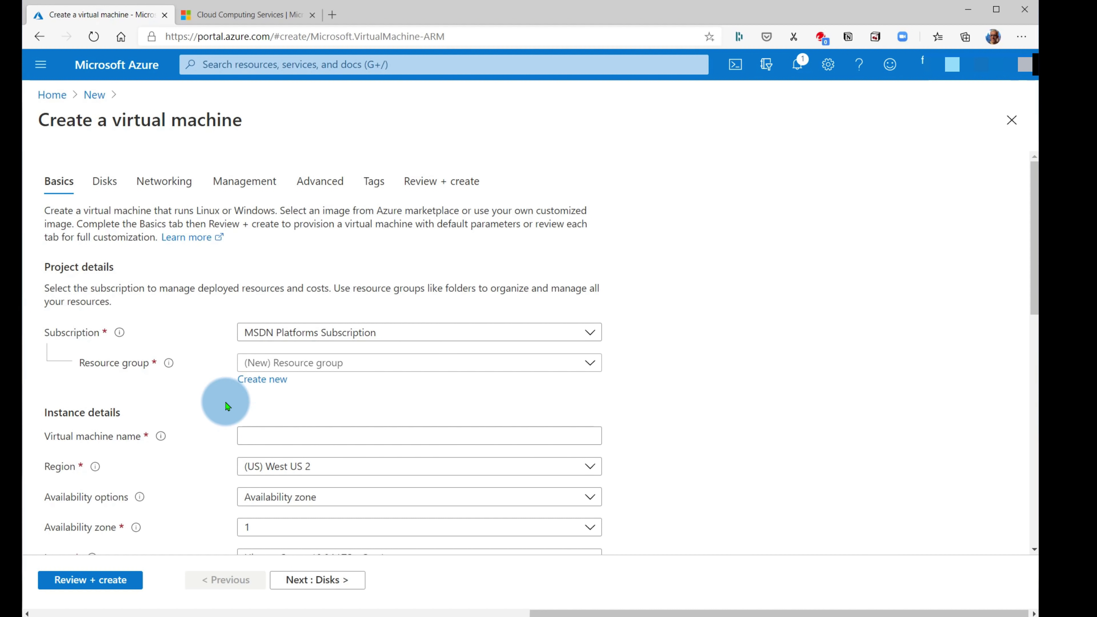
click(262, 379)
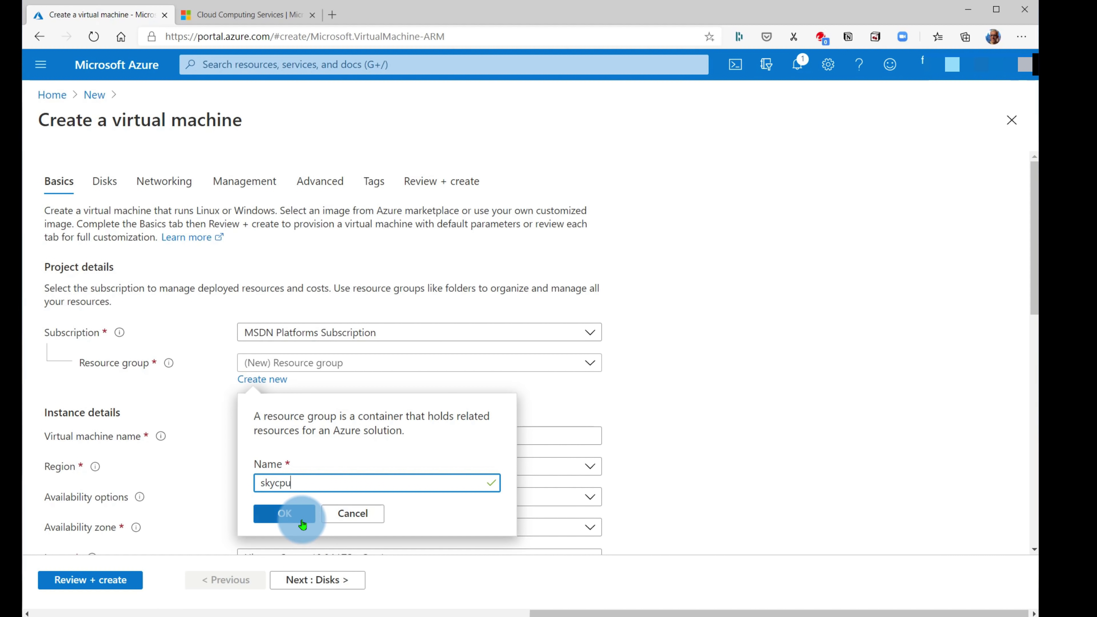
click(285, 513)
click(263, 433)
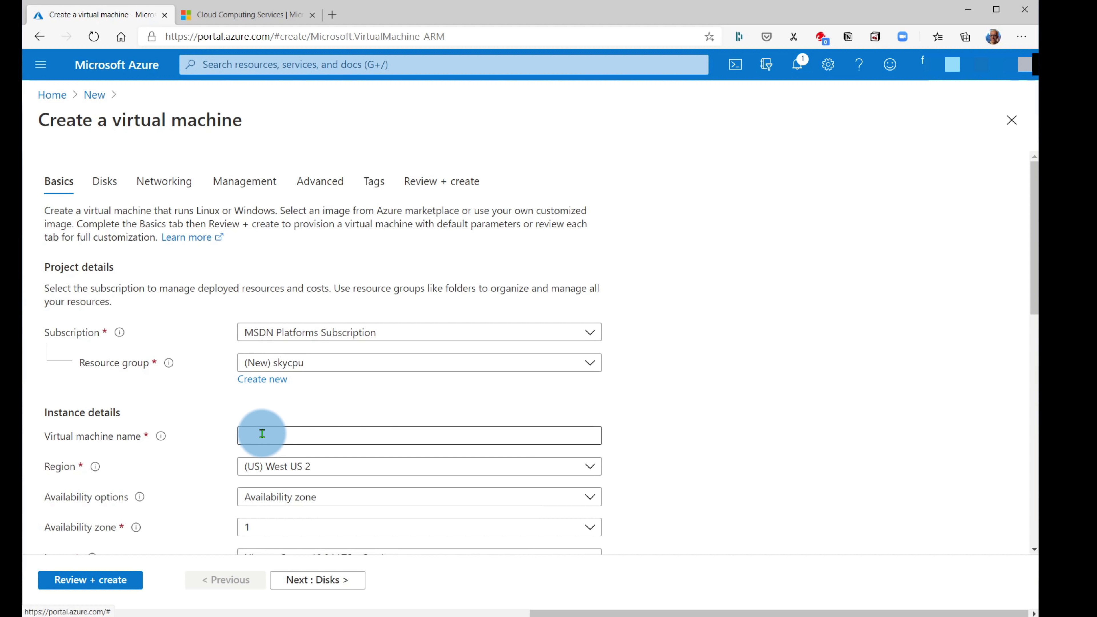
- Name the VM 'cpuinthecloud', pick the Windows 10 Pro 1809 - Gen1 image and Standard_D2_v2 size
click(276, 437)
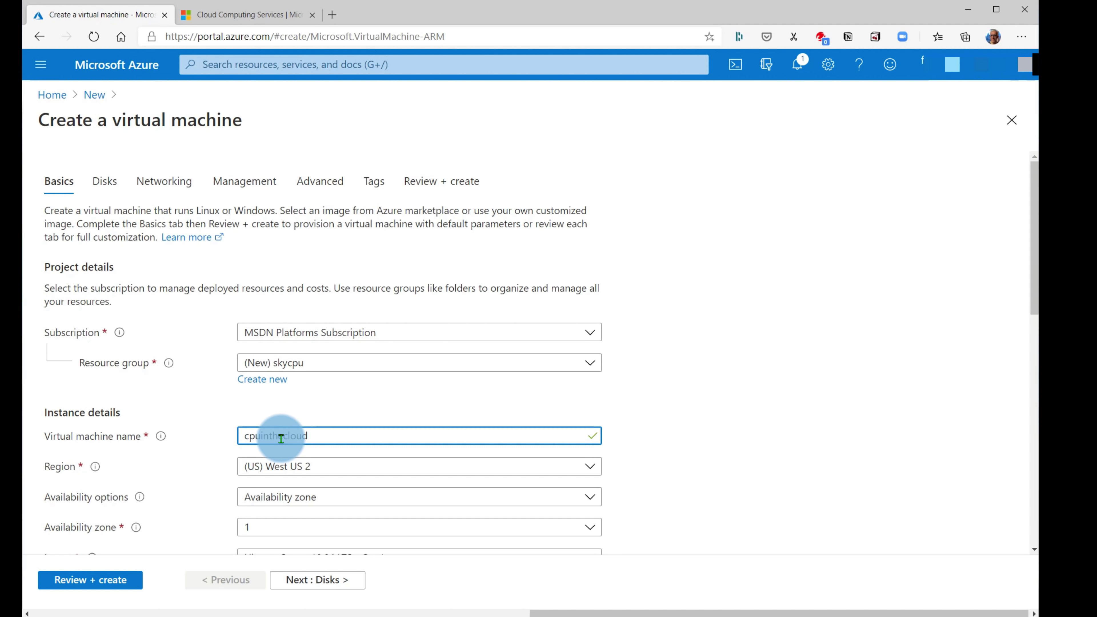
scroll(281, 438, down, 3)
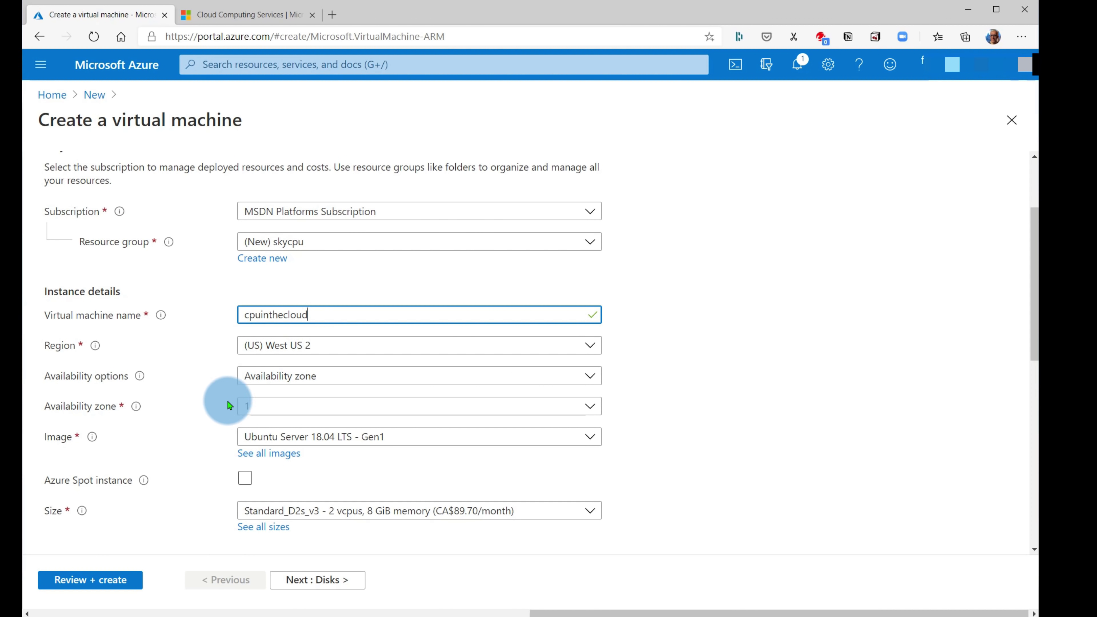
click(276, 439)
click(291, 417)
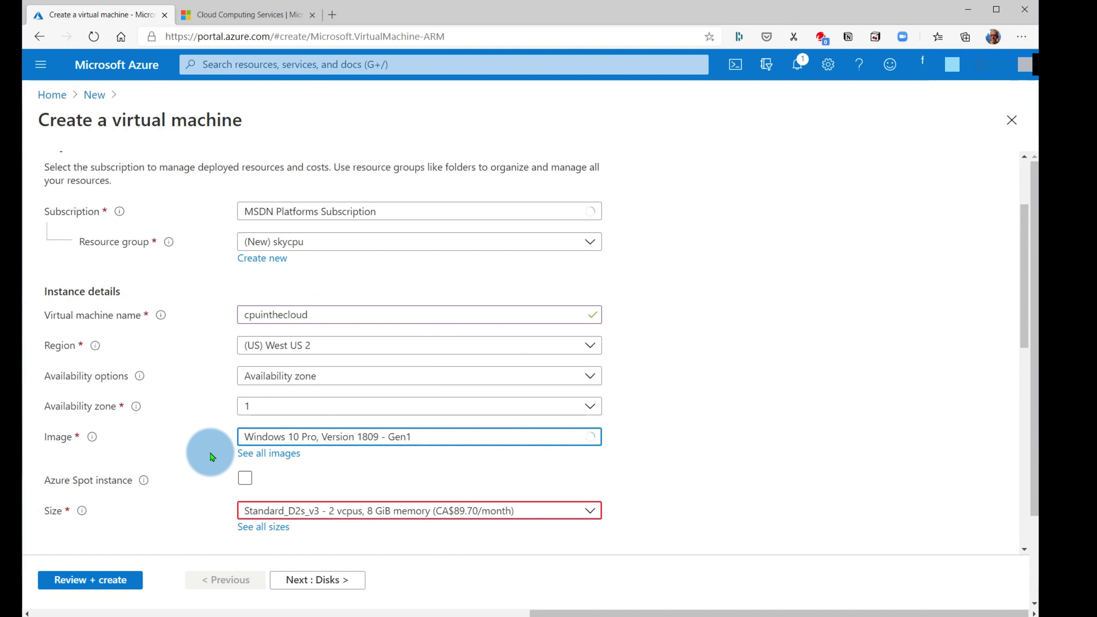
scroll(268, 423, down, 3)
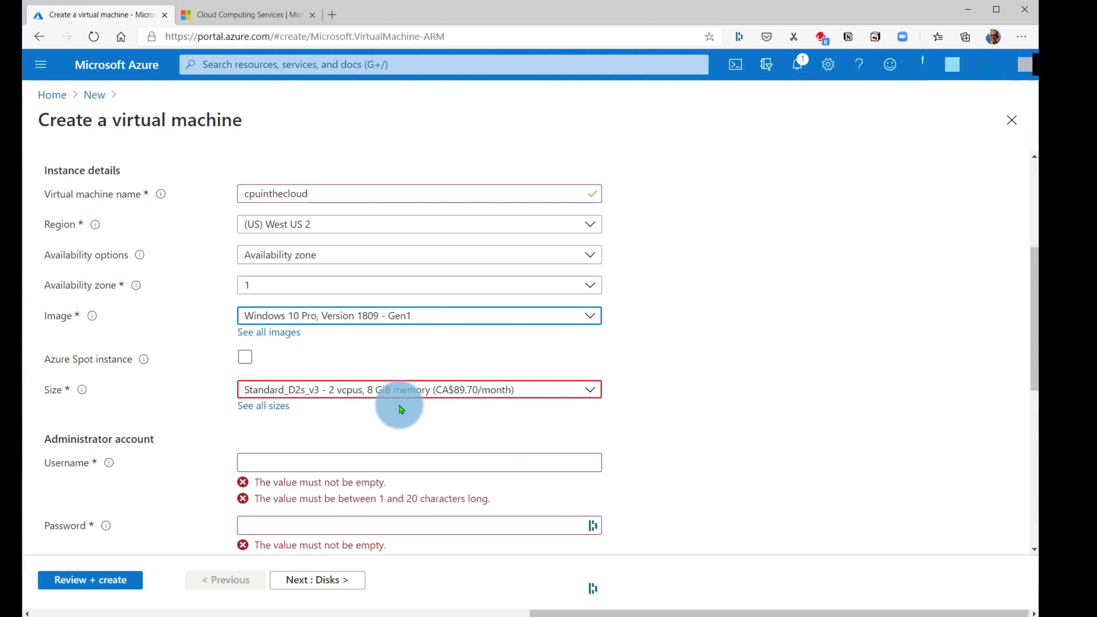
click(394, 398)
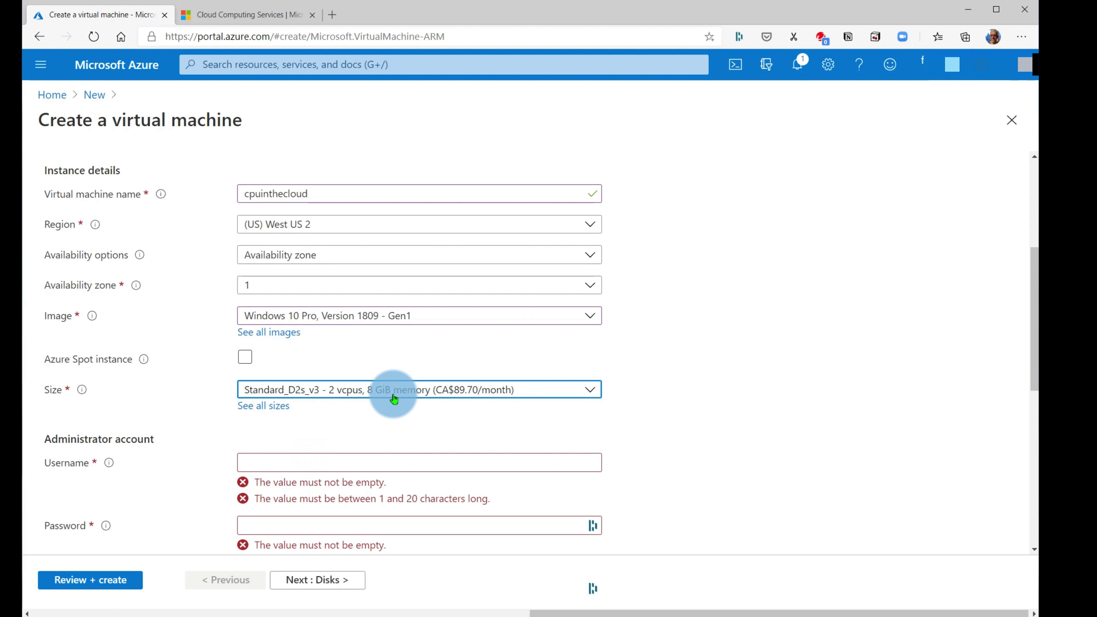
click(368, 493)
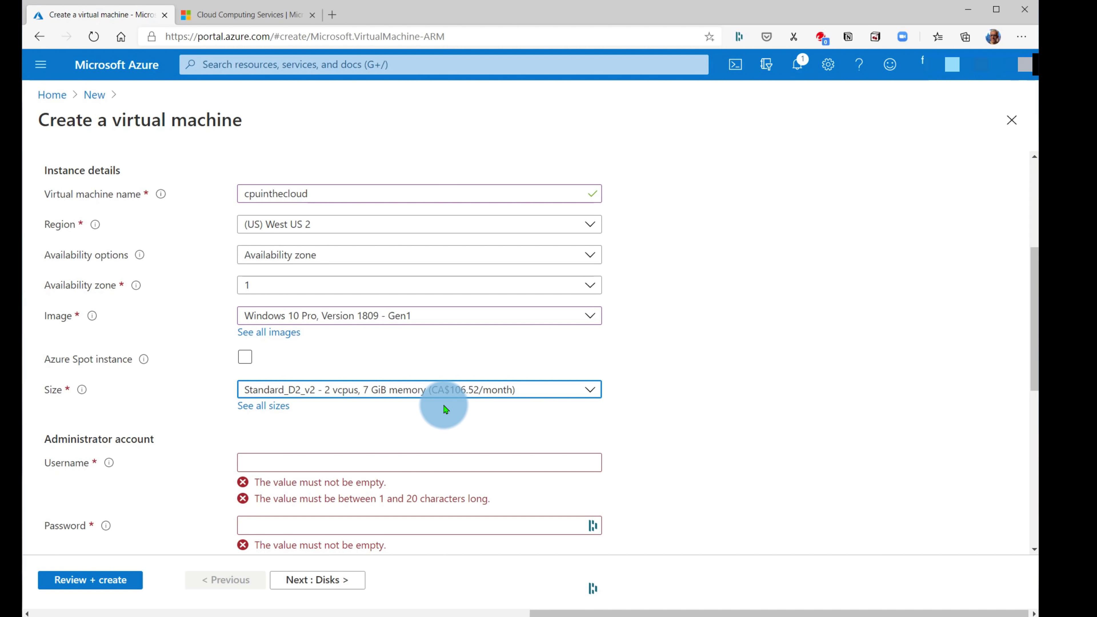
- Enter the administrator username, then type and confirm the account password
scroll(543, 428, down, 4)
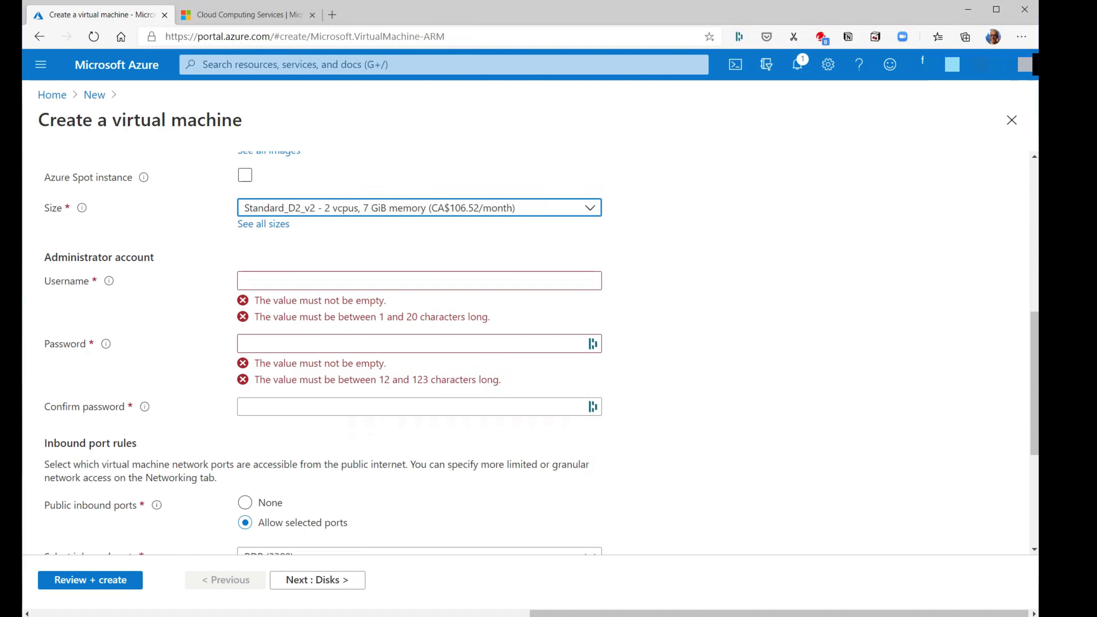
click(262, 280)
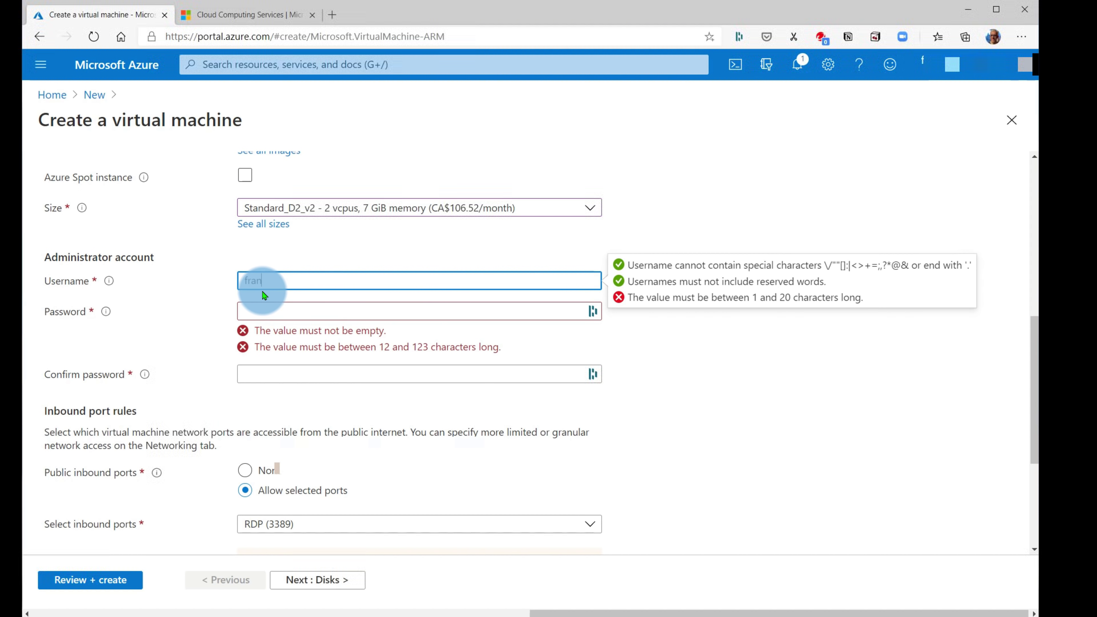
text(frank)
click(254, 311)
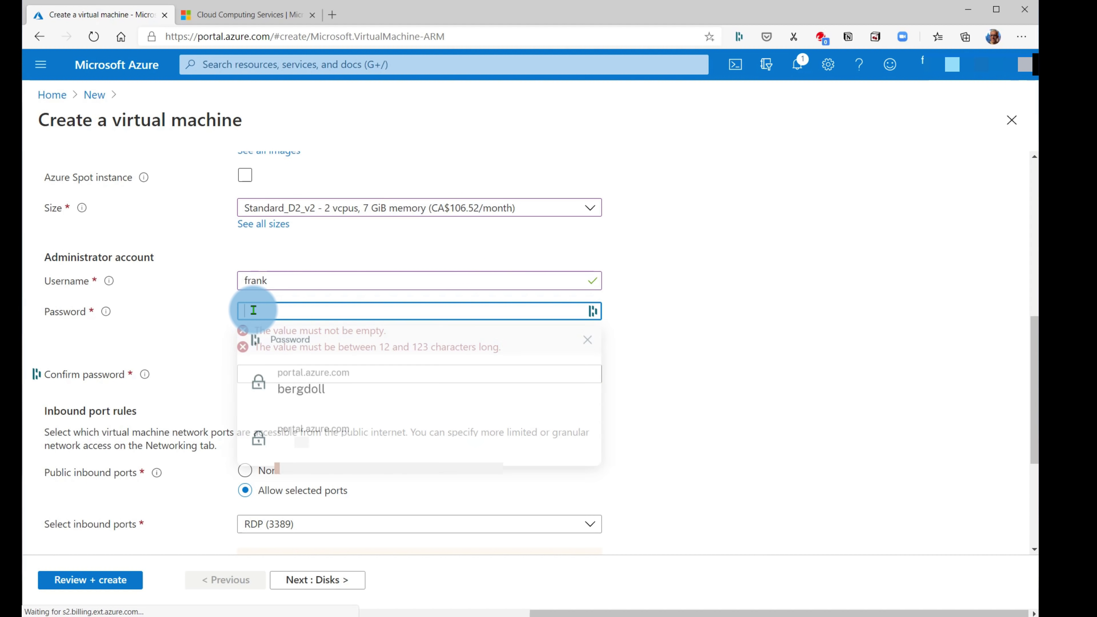
text(Pa)
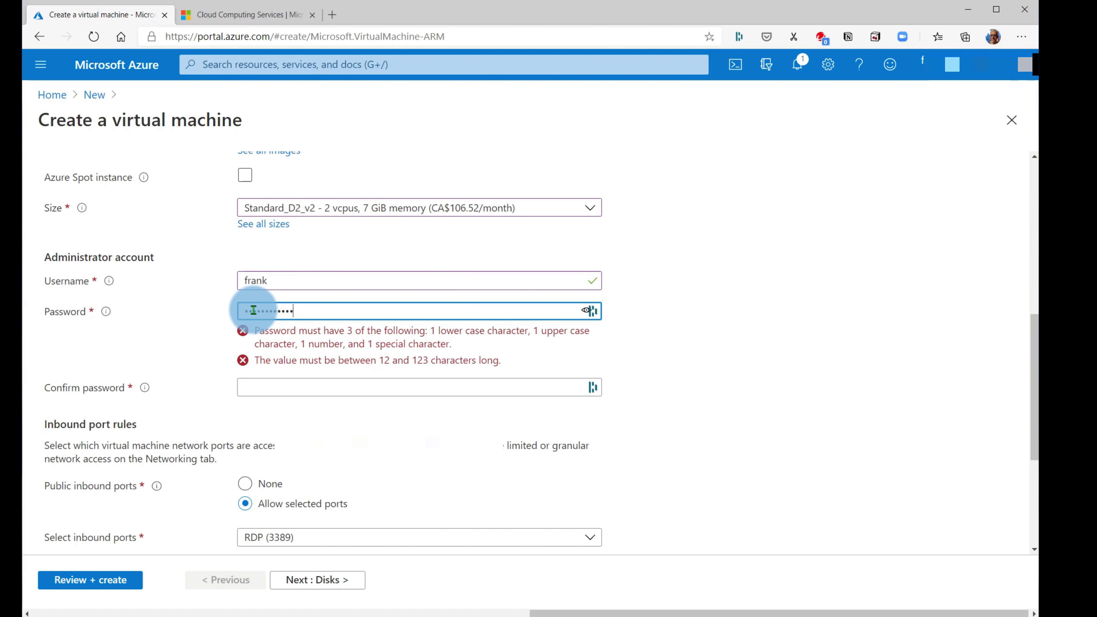
key(Tab)
text(Pa)
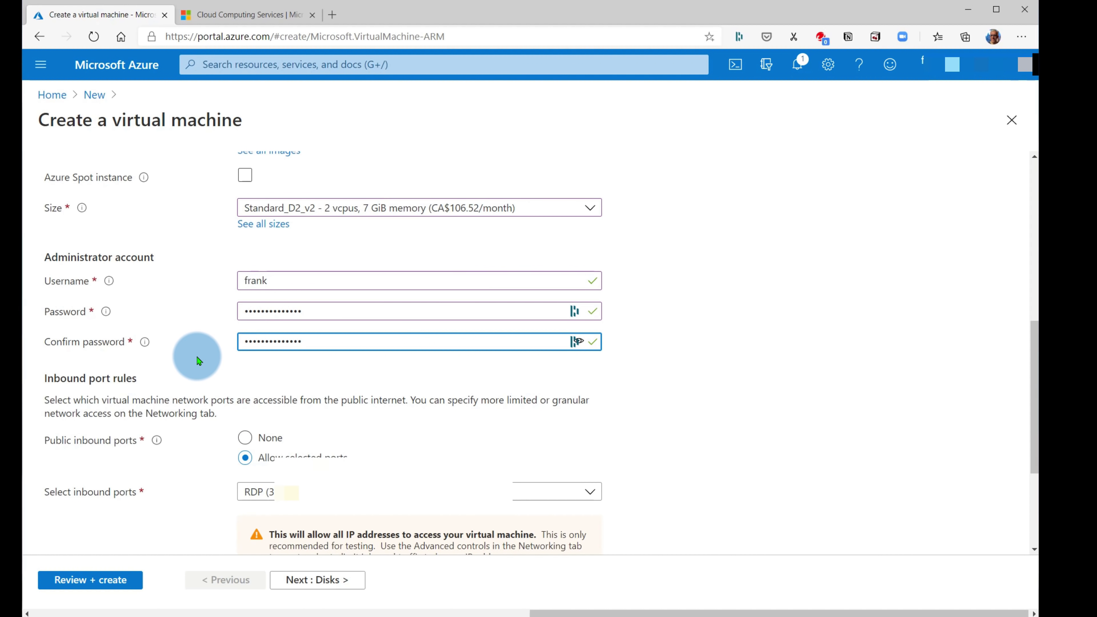
- Keep inbound ports limited to RDP (3389), confirm Windows 10 licence eligibility, and continue to Disks
scroll(319, 414, down, 1)
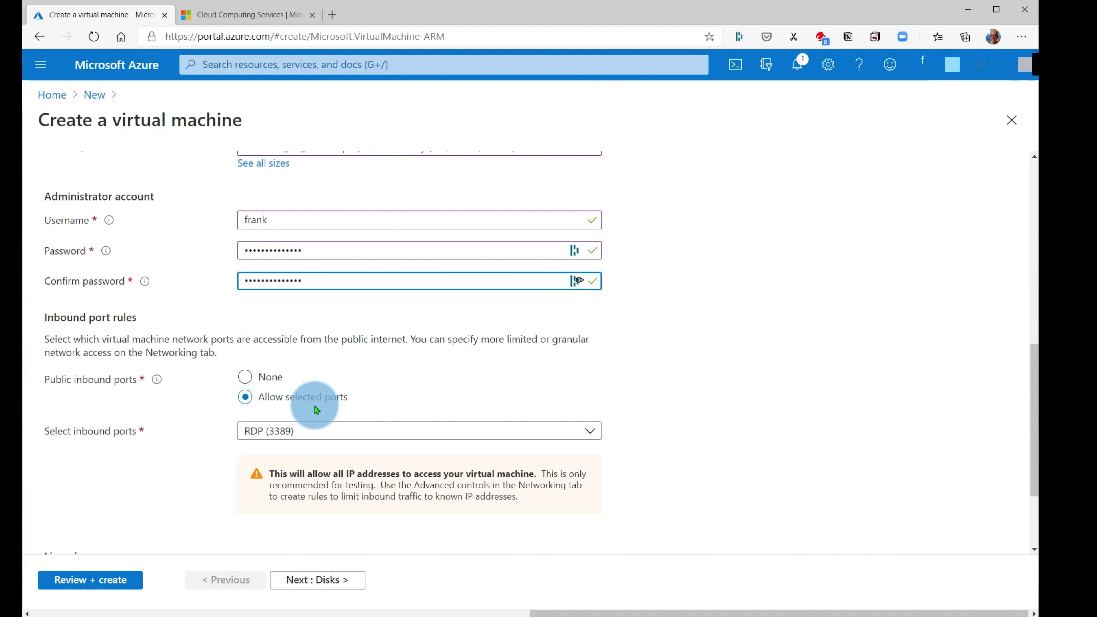
click(256, 405)
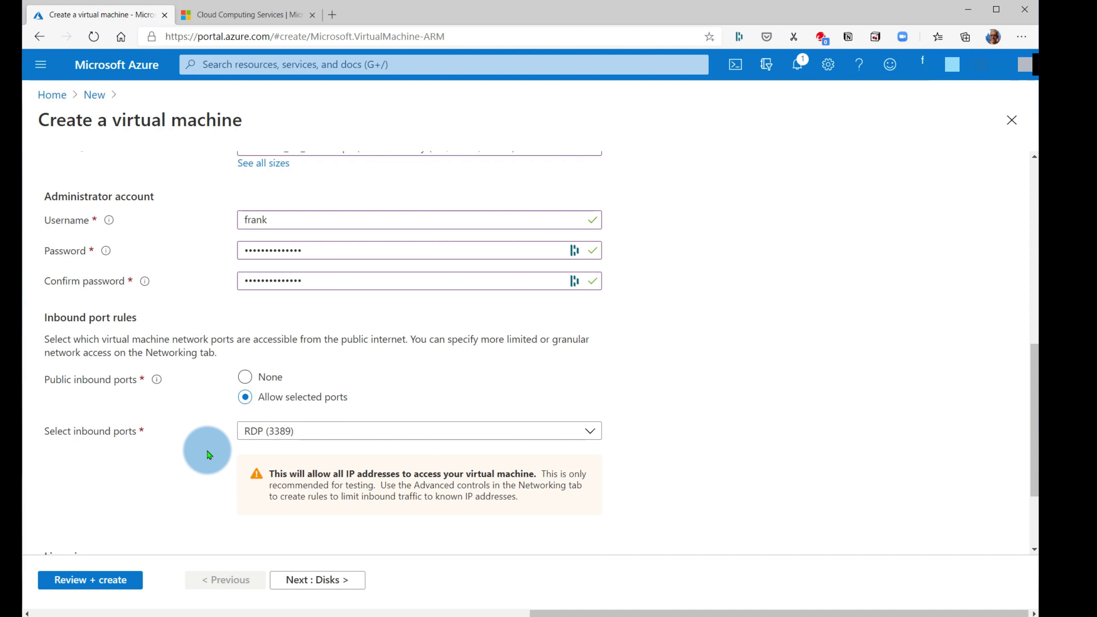
scroll(213, 442, down, 3)
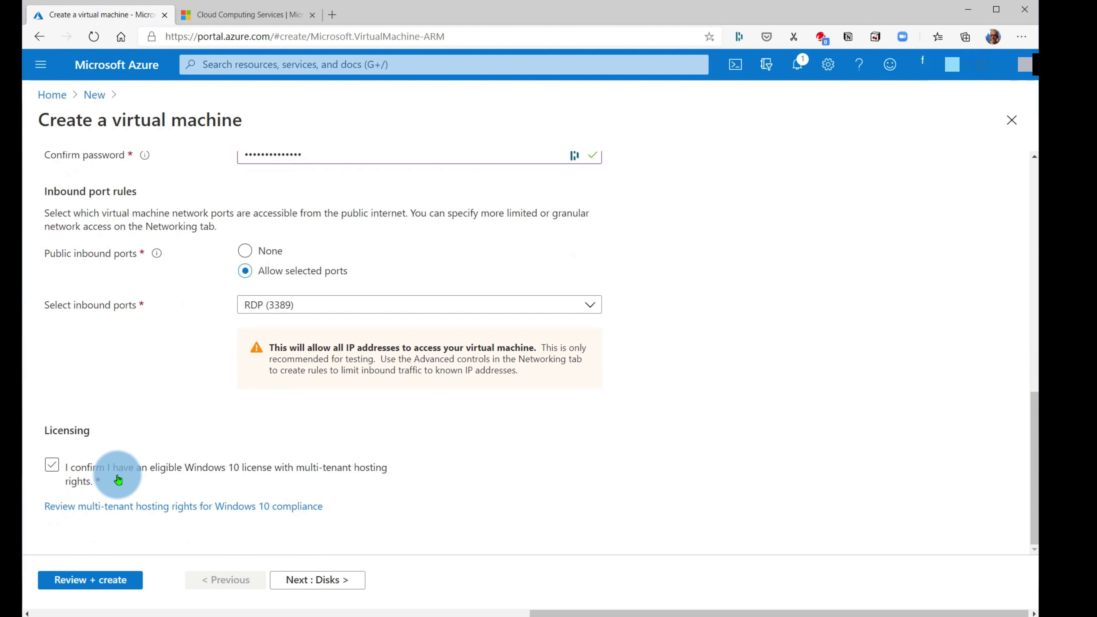
click(62, 469)
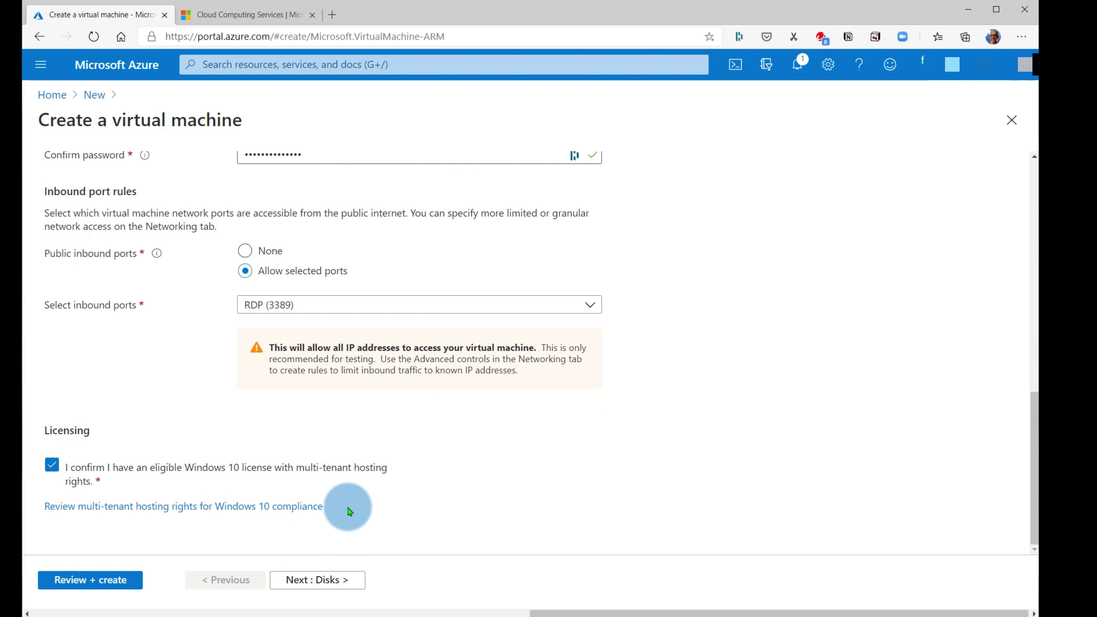
click(321, 579)
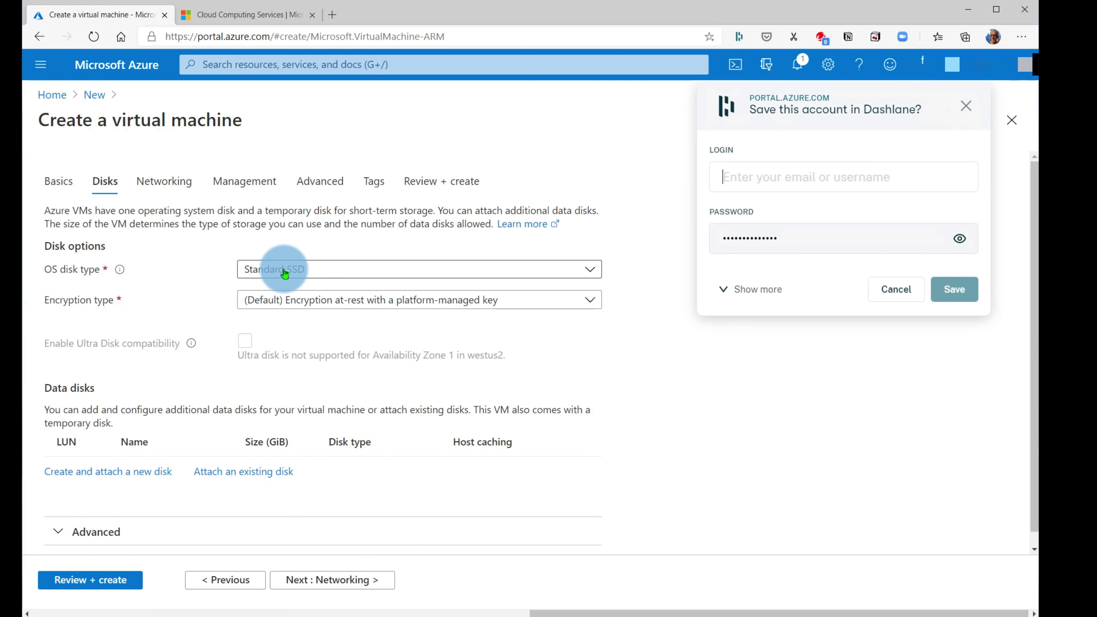
- Dismiss the Dashlane save popup and keep Standard SSD as the OS disk type
click(813, 309)
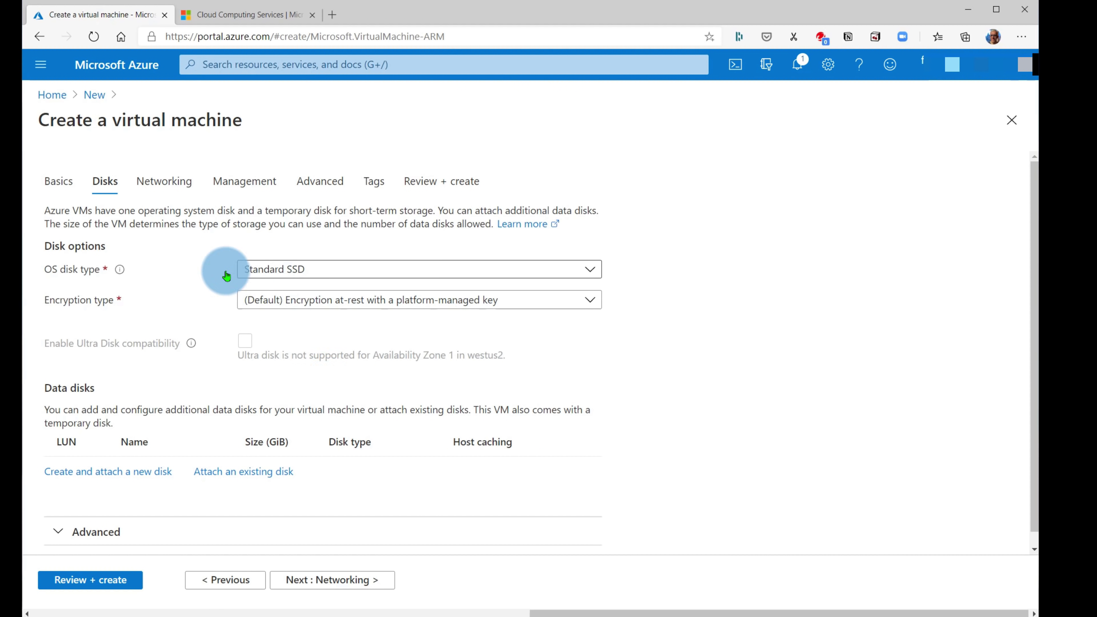
scroll(376, 383, down, 1)
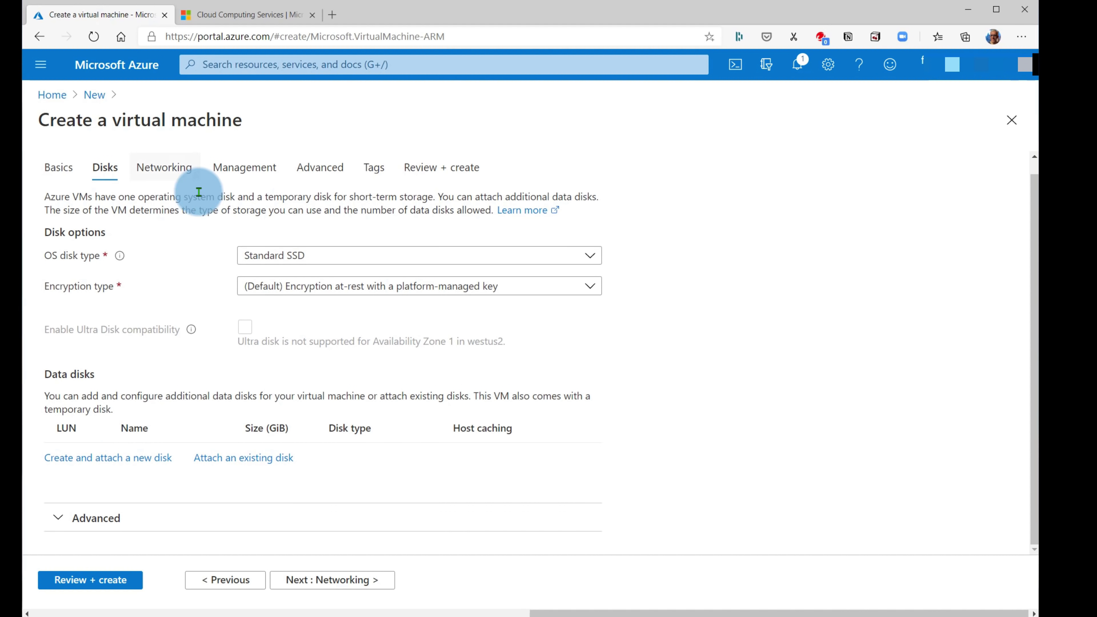
click(277, 255)
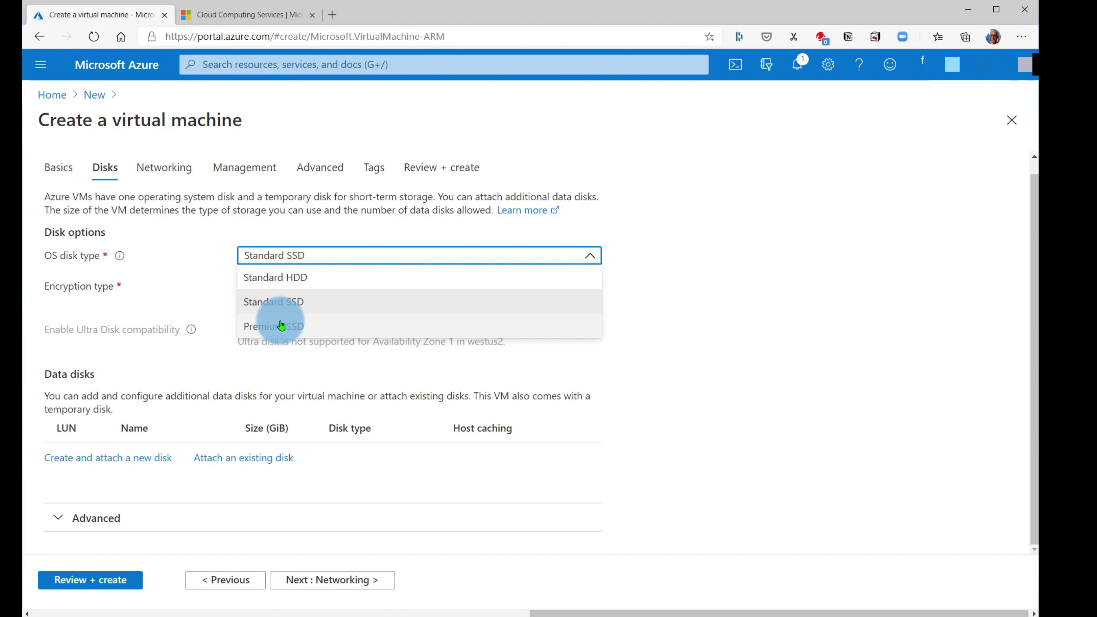
click(276, 303)
click(330, 260)
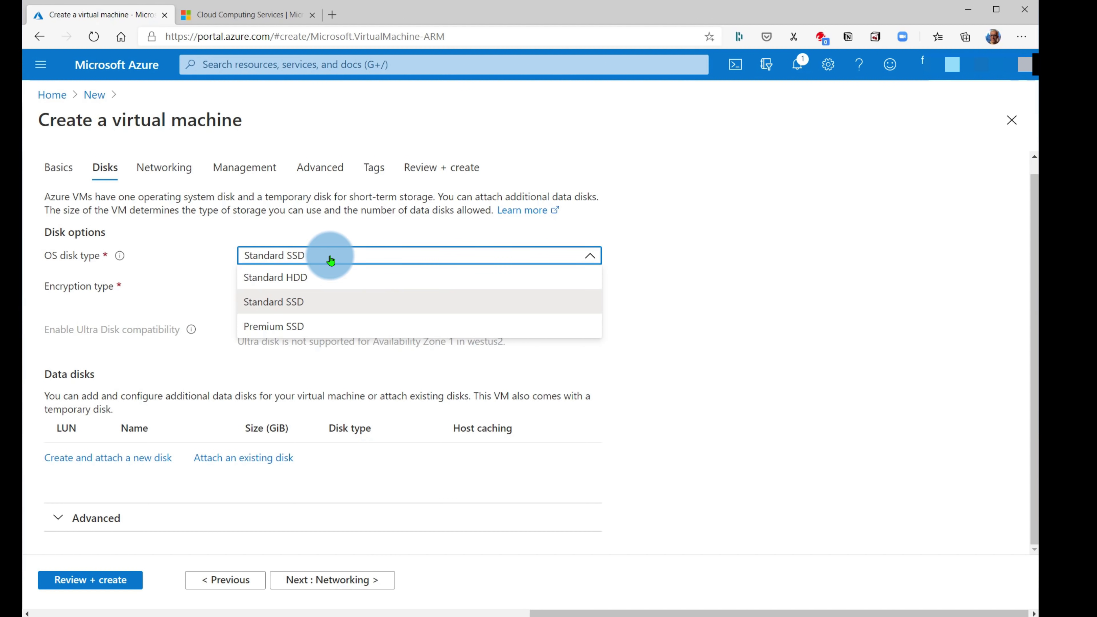
click(336, 261)
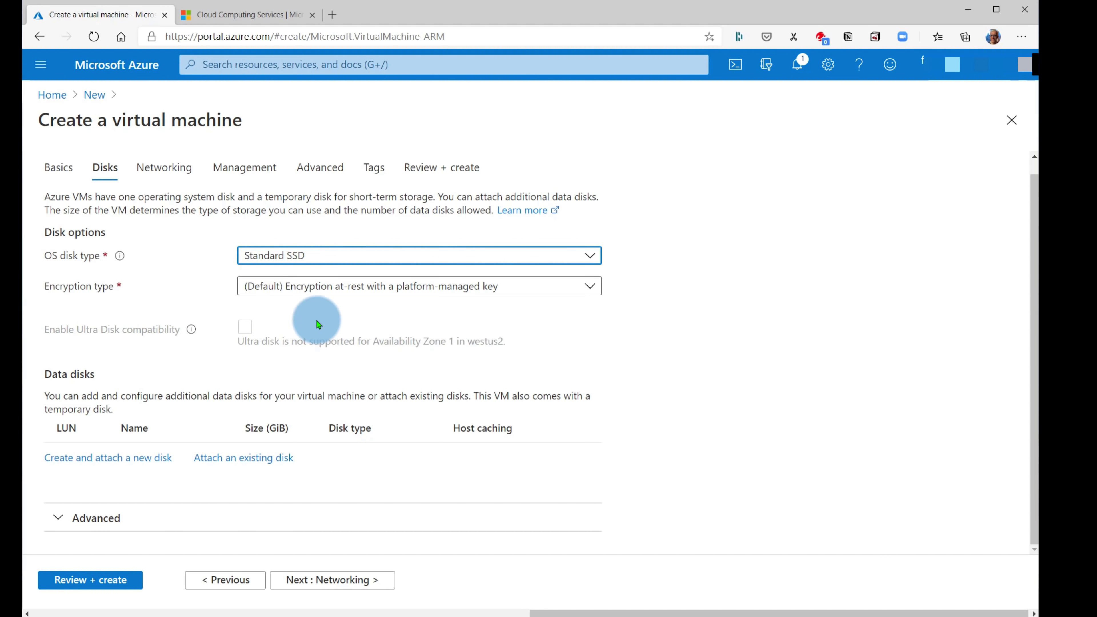
- Accept the Networking defaults with only RDP (3389) inbound, then proceed to Management
click(354, 580)
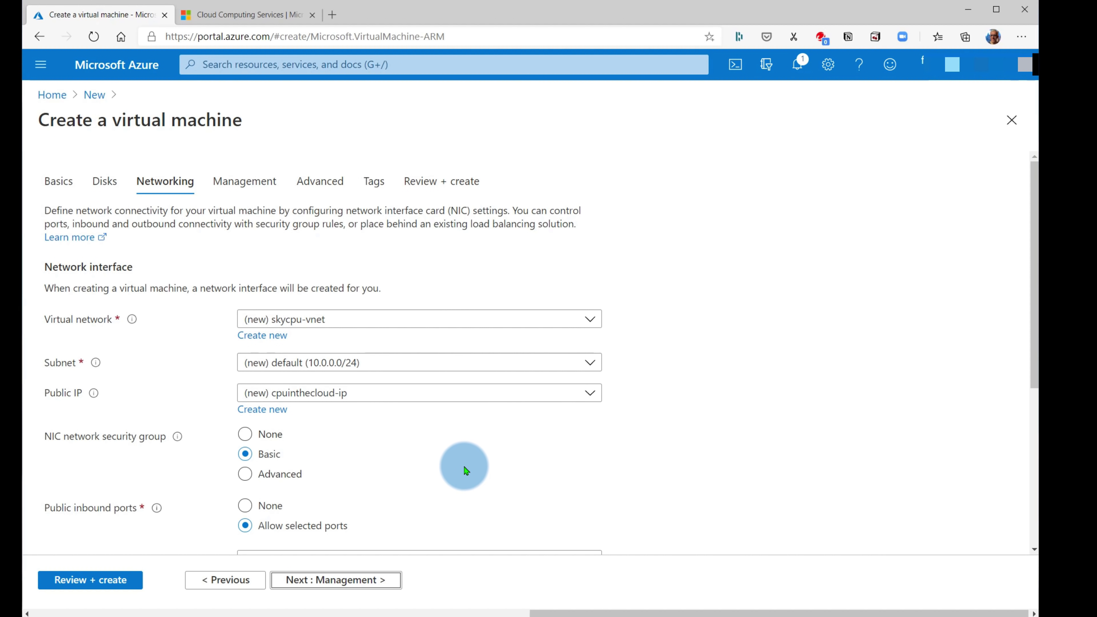
scroll(445, 467, down, 3)
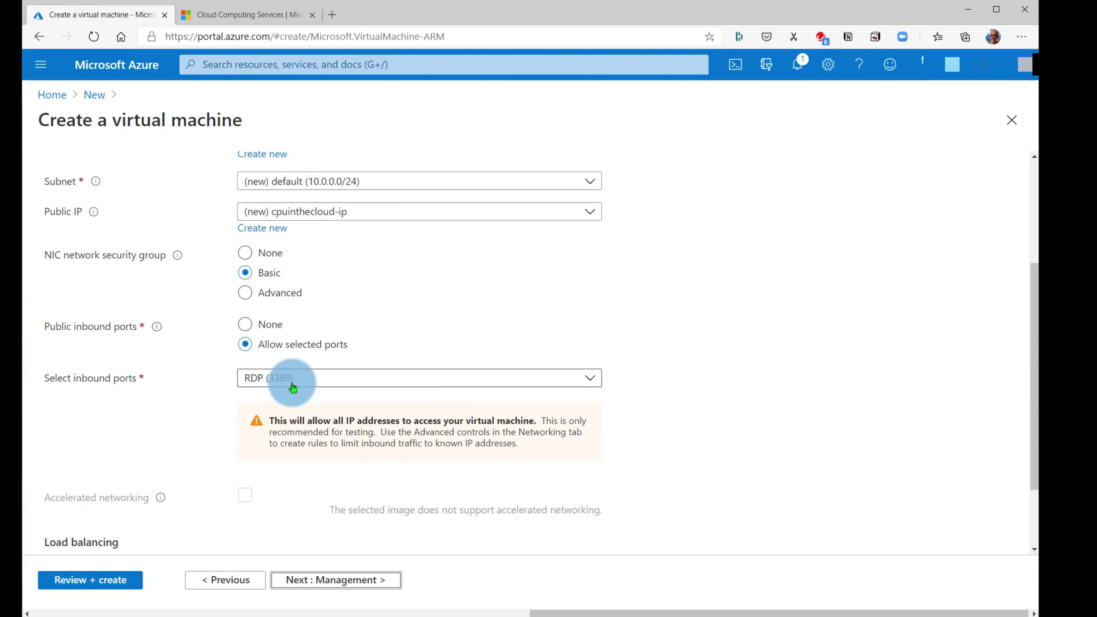
scroll(212, 456, down, 1)
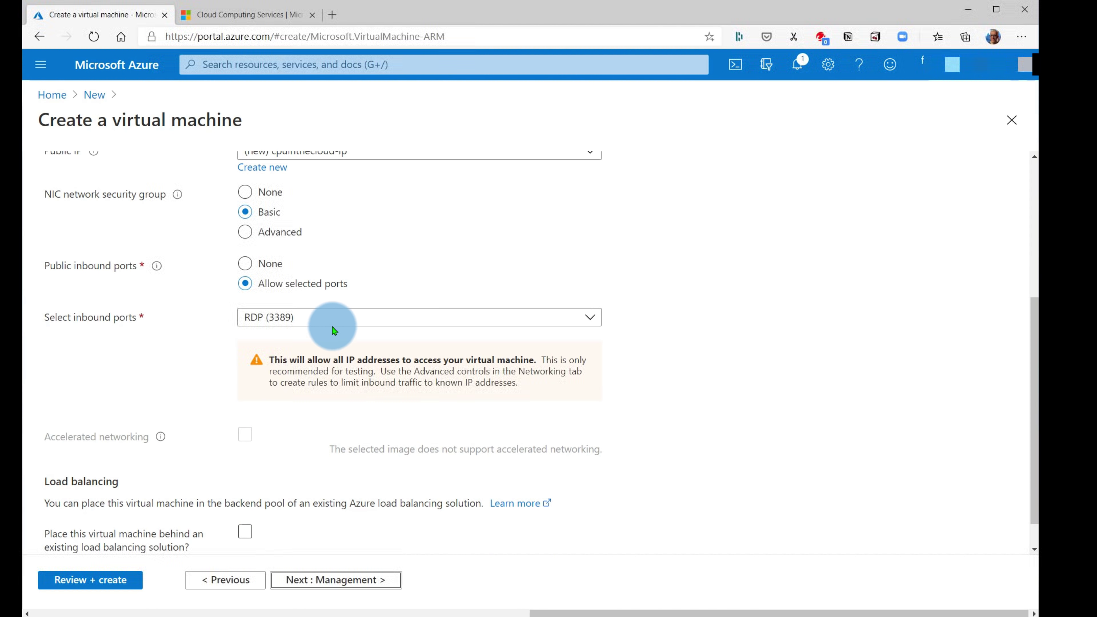
click(336, 325)
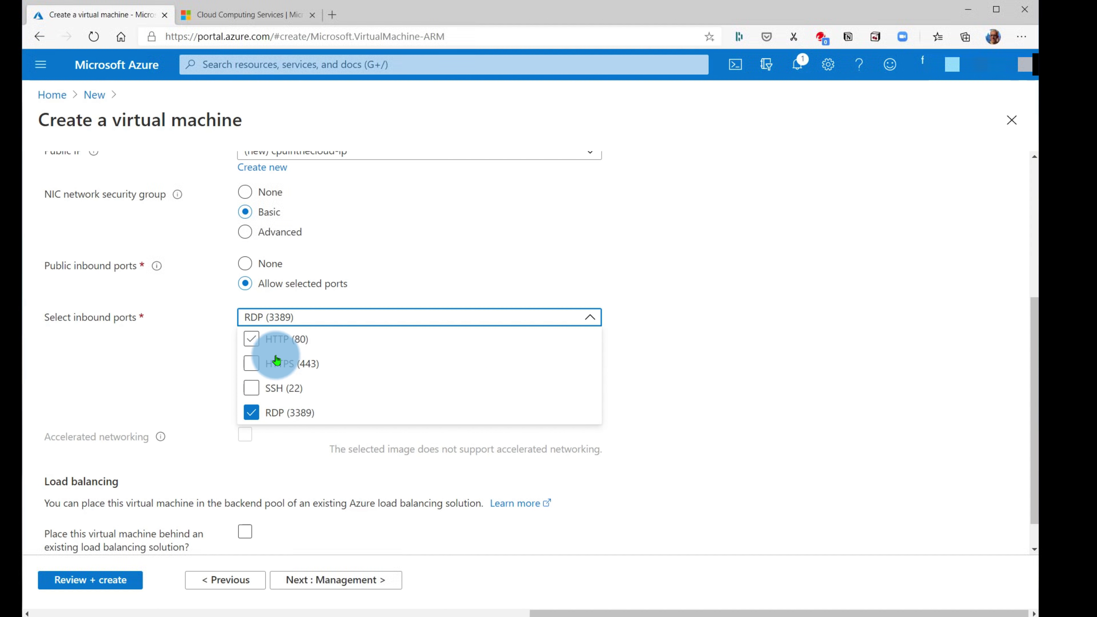
click(168, 365)
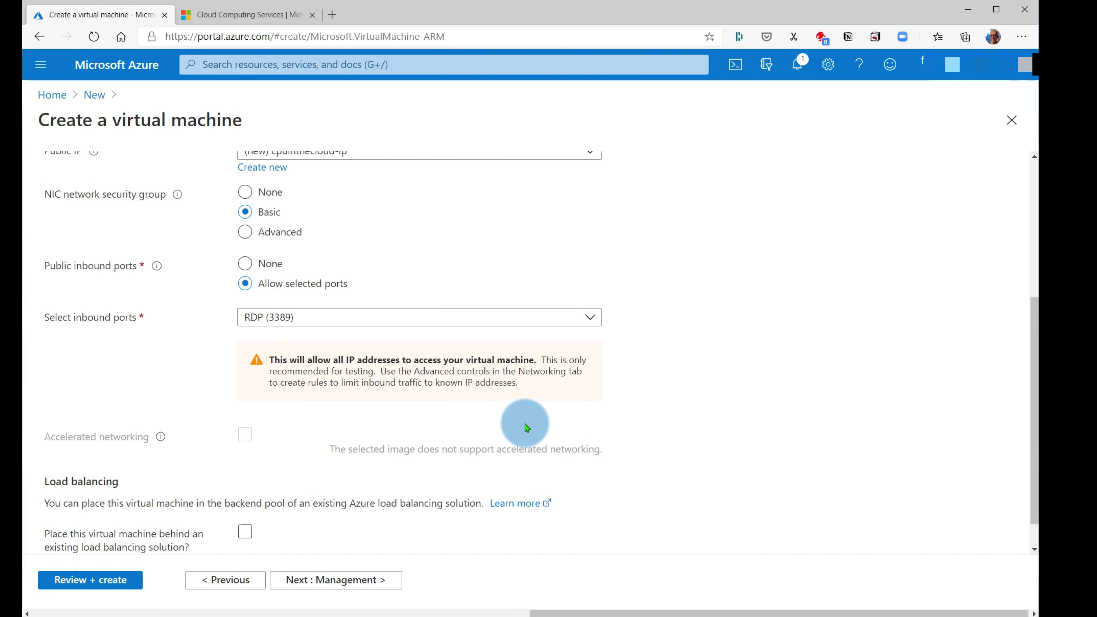
scroll(518, 432, down, 1)
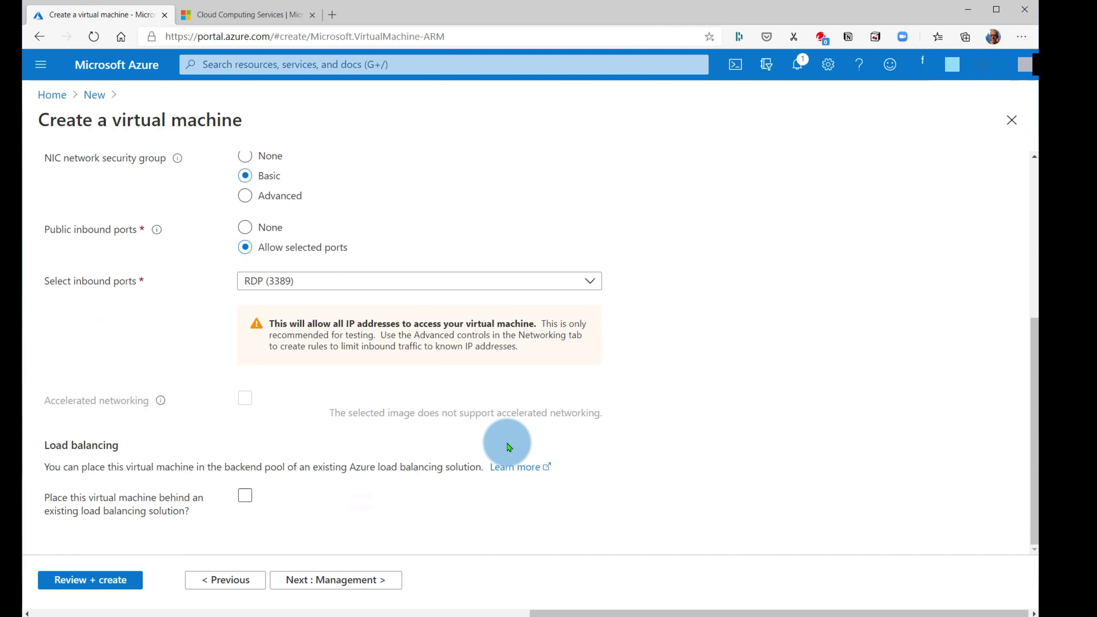
click(346, 580)
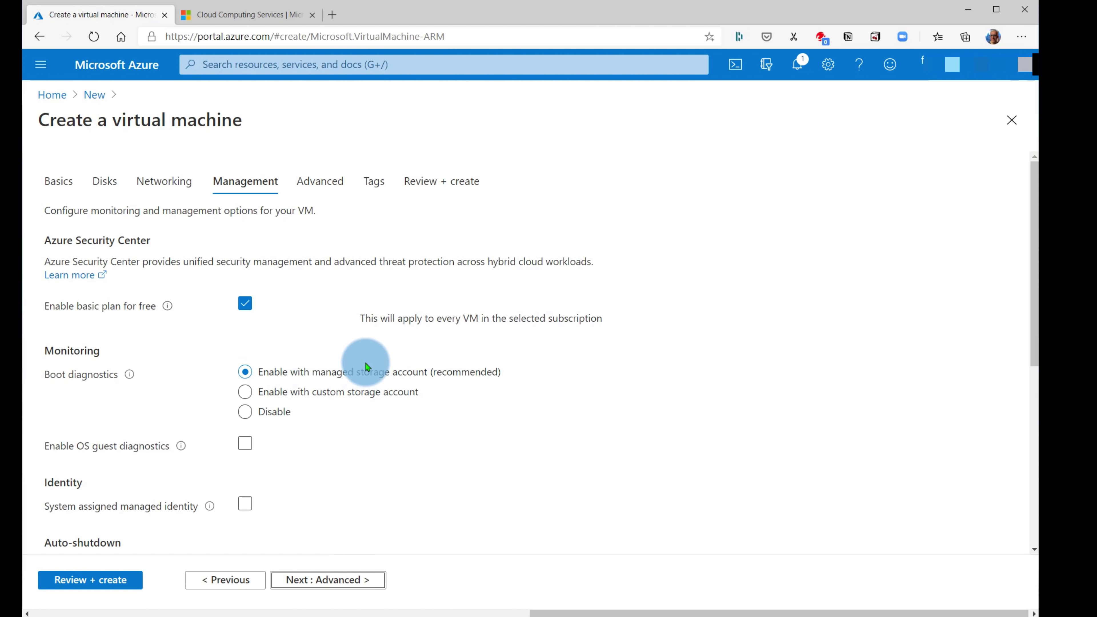
- Set auto-shutdown to 9:00 PM (UTC-07:00) Mountain Time with notification enabled, then go to Advanced
scroll(362, 380, down, 3)
scroll(179, 440, down, 3)
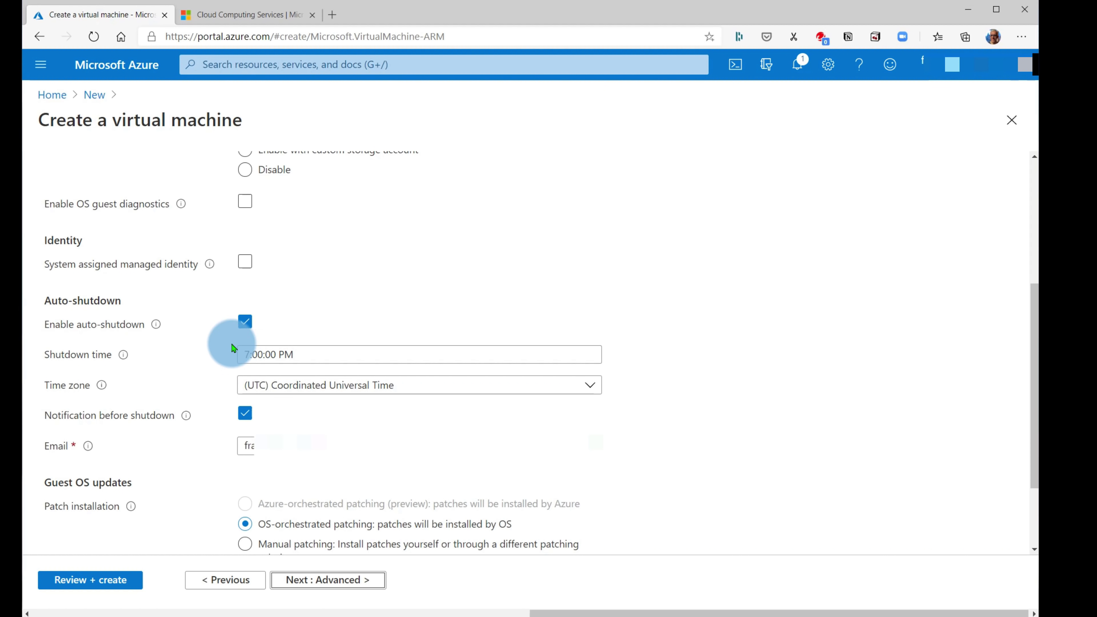
click(249, 349)
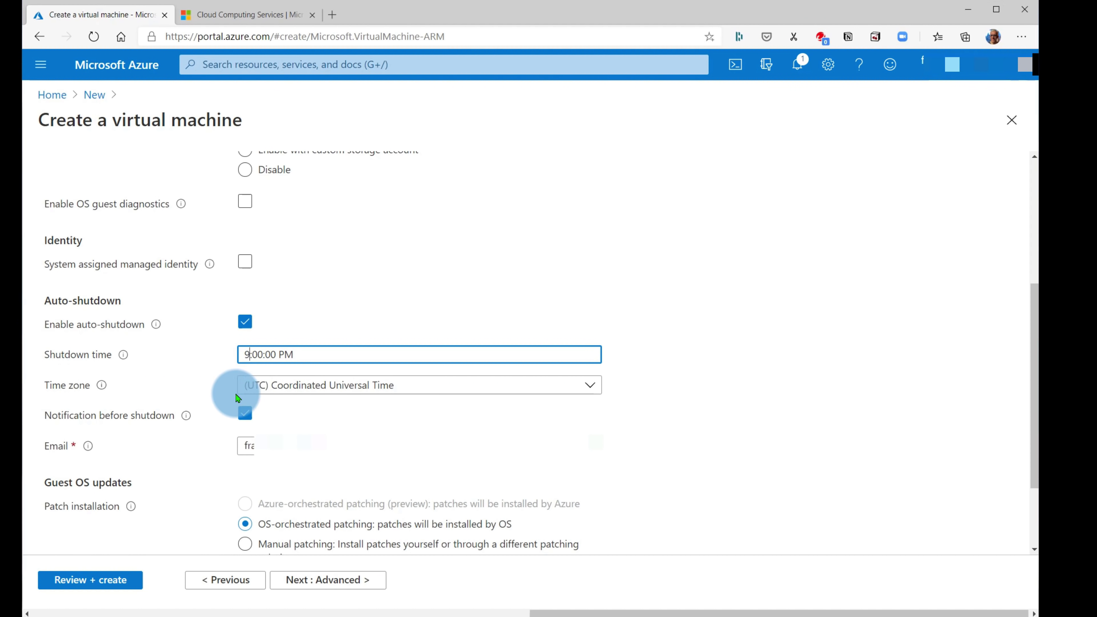
click(277, 385)
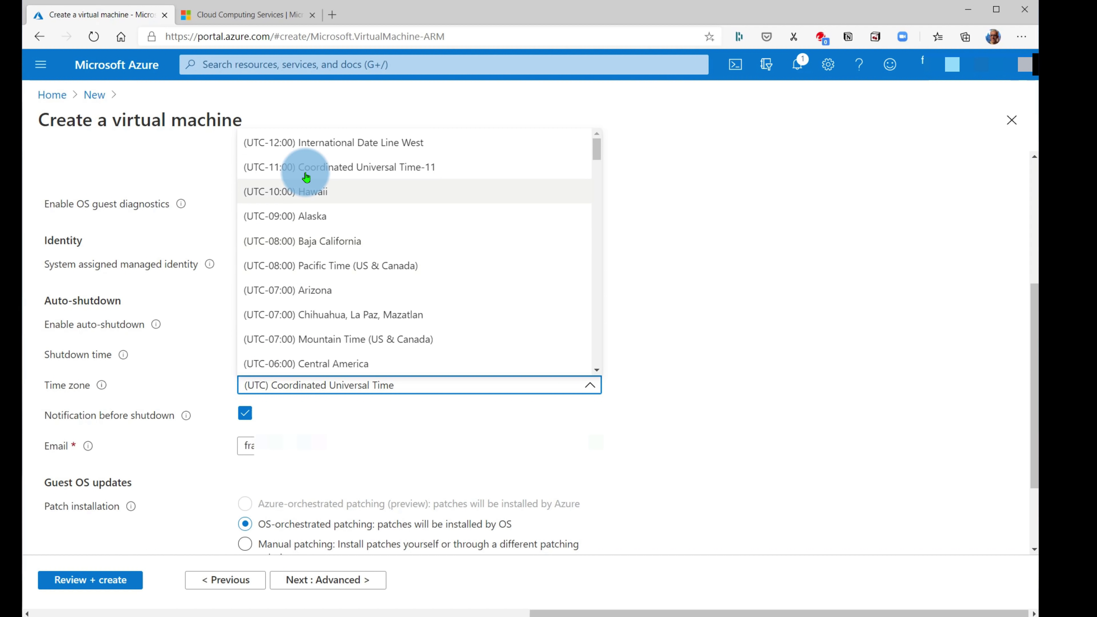
click(379, 337)
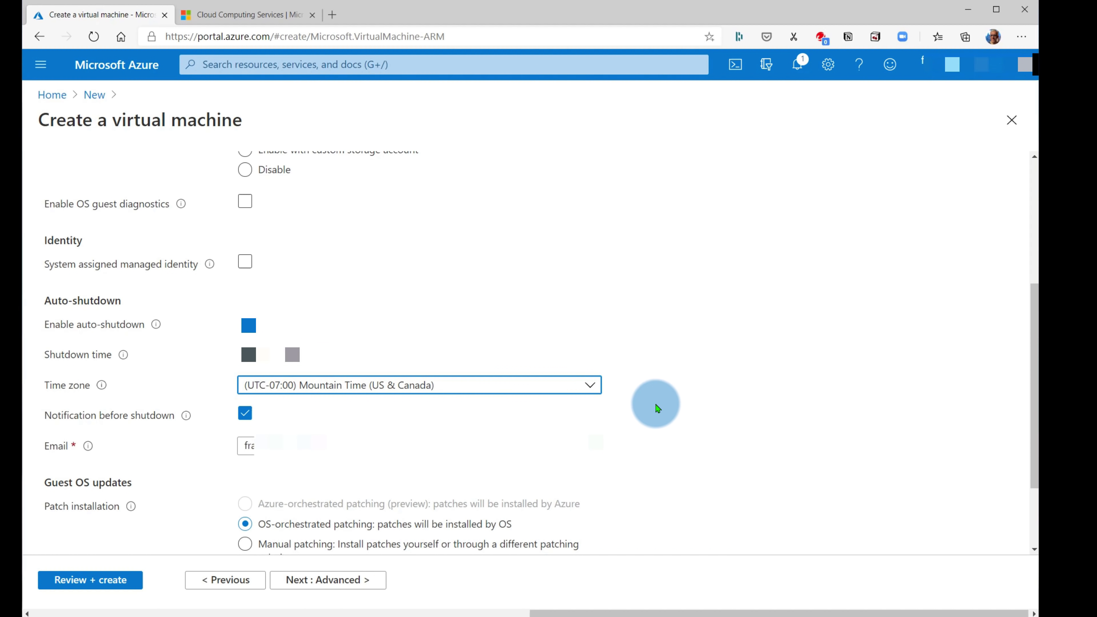
scroll(654, 421, down, 1)
scroll(656, 422, down, 1)
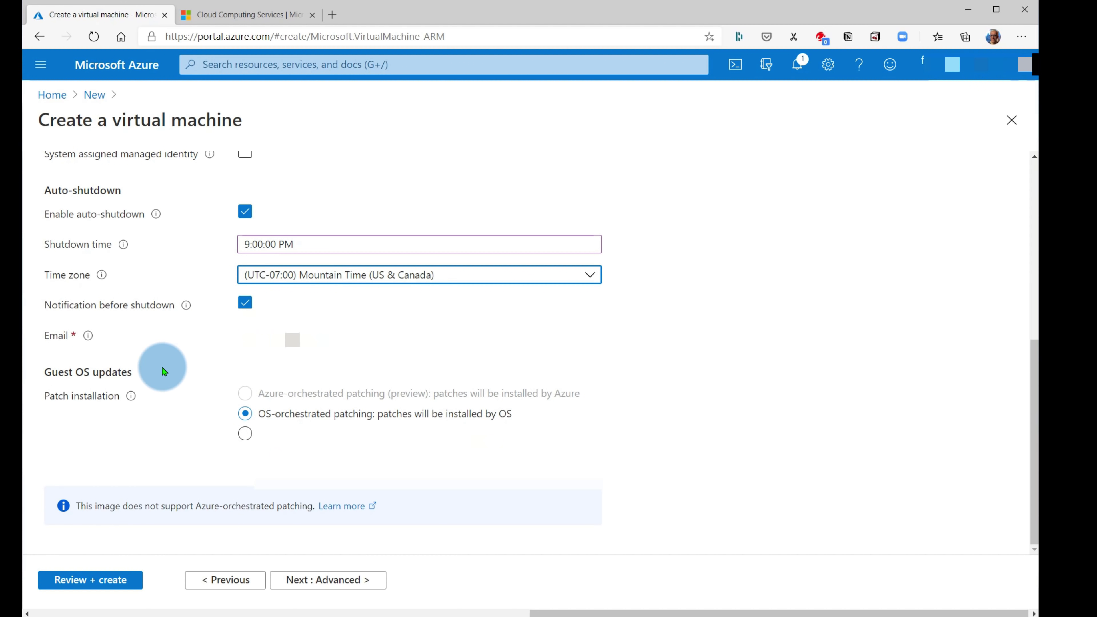
click(231, 305)
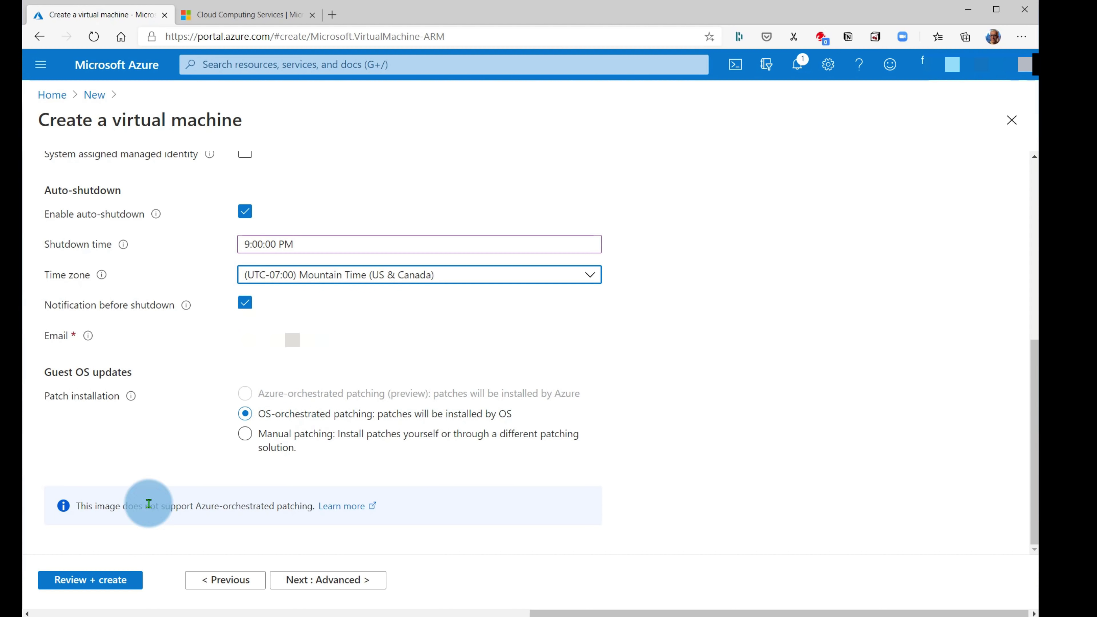
click(321, 590)
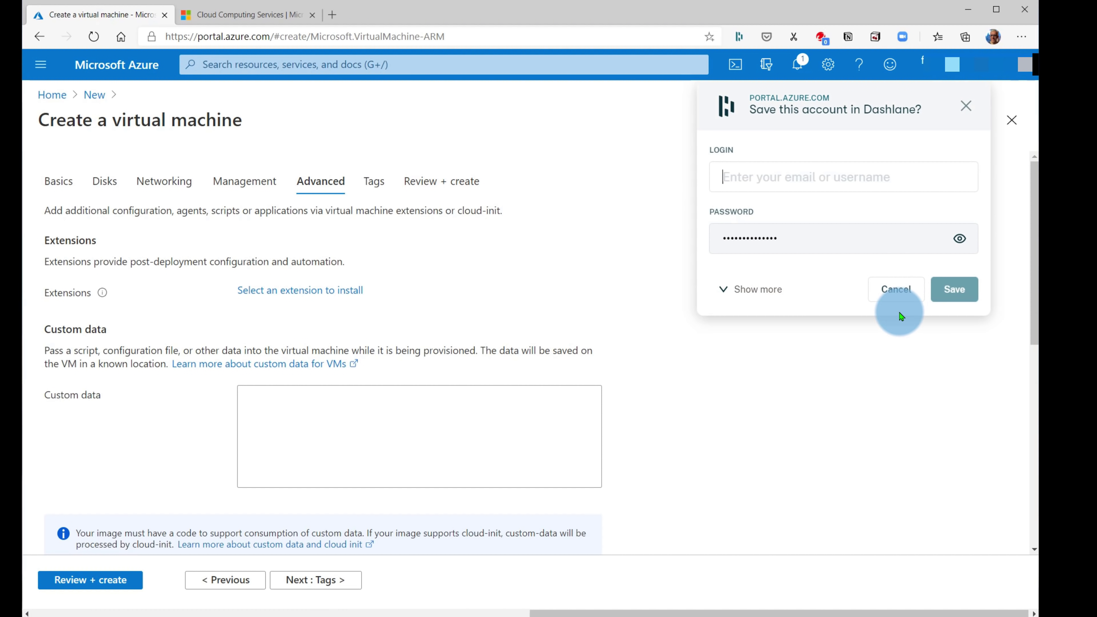
- Dismiss the Dashlane popup, skip Tags to Review + create, check the summary, and create cpuinthecloud
click(896, 290)
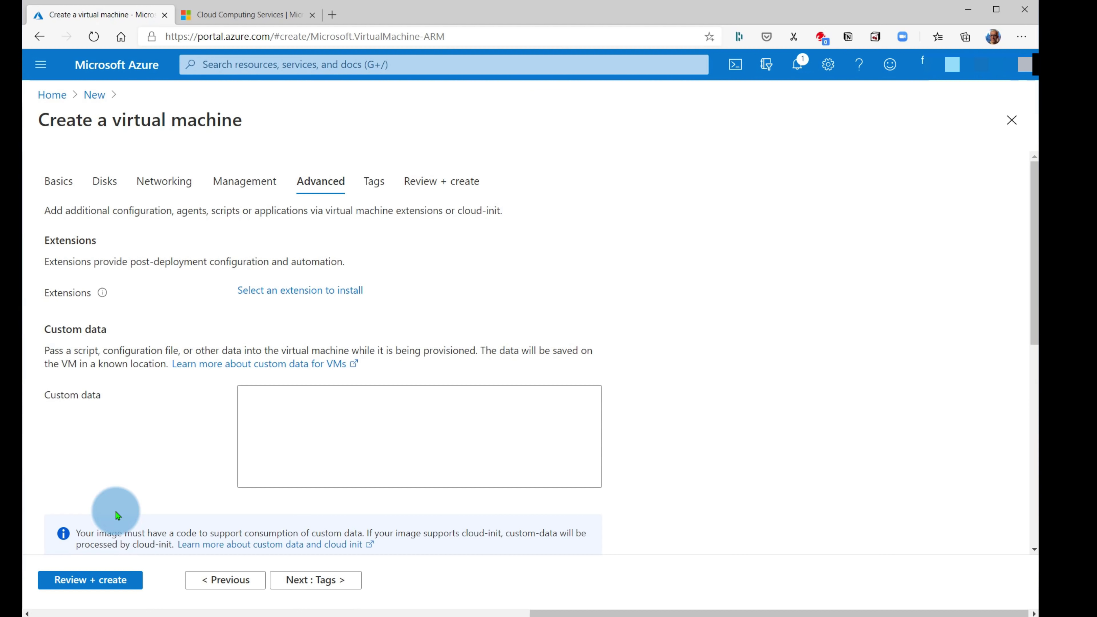
click(320, 588)
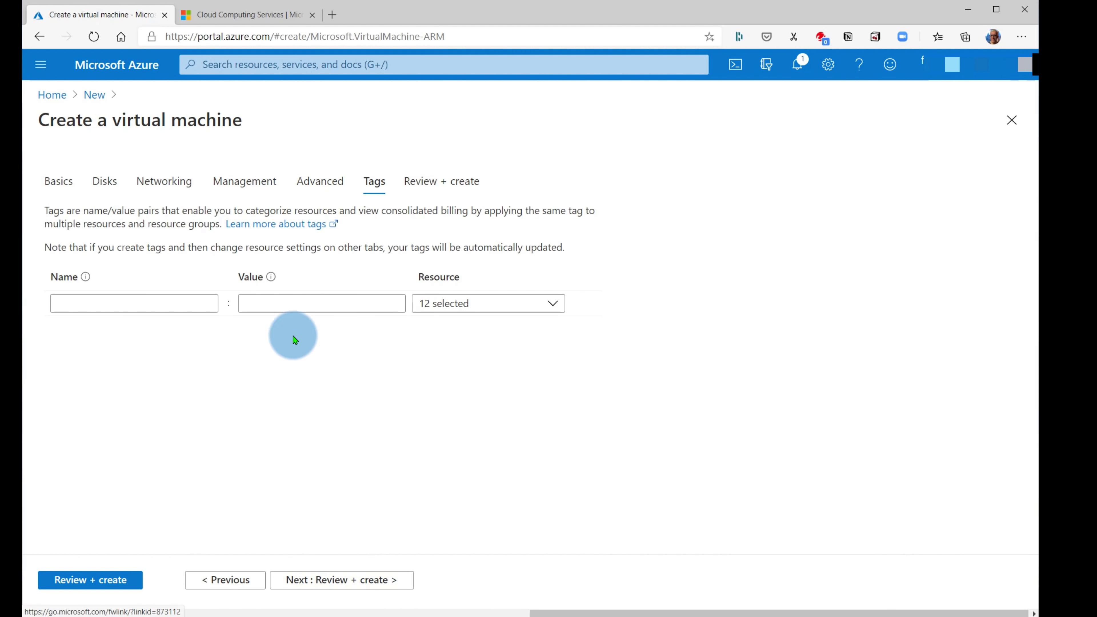
click(361, 588)
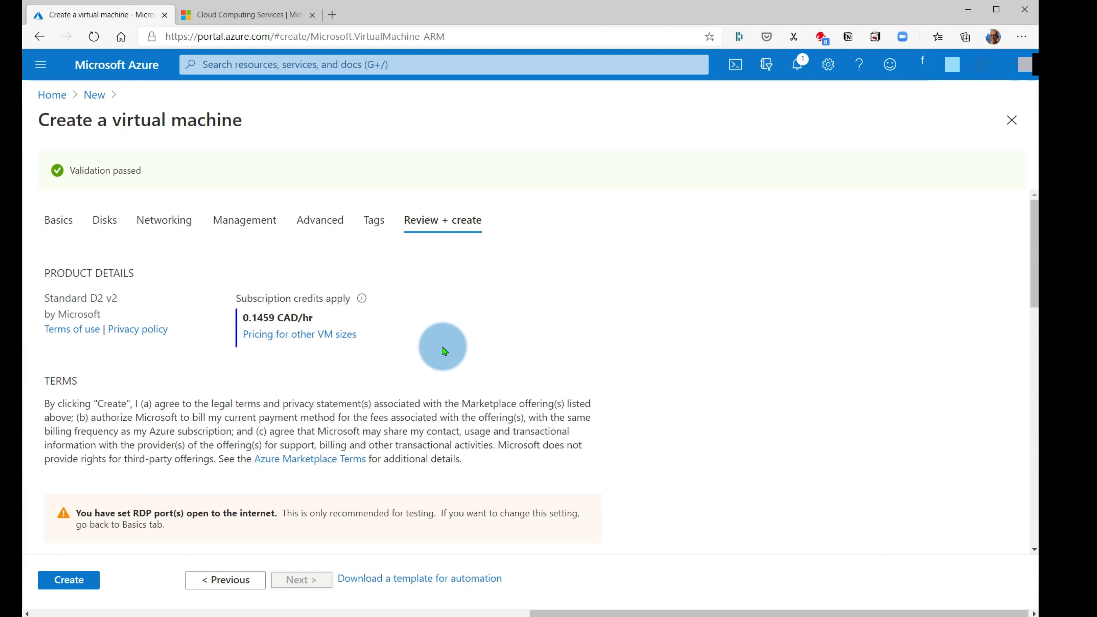
scroll(428, 303, down, 5)
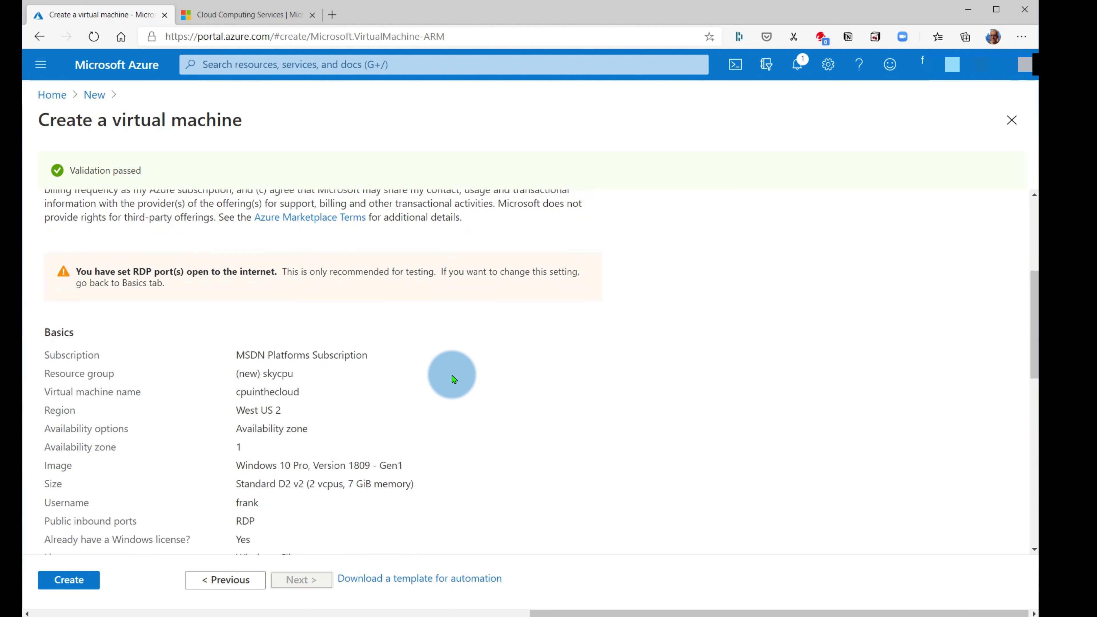
scroll(452, 381, down, 12)
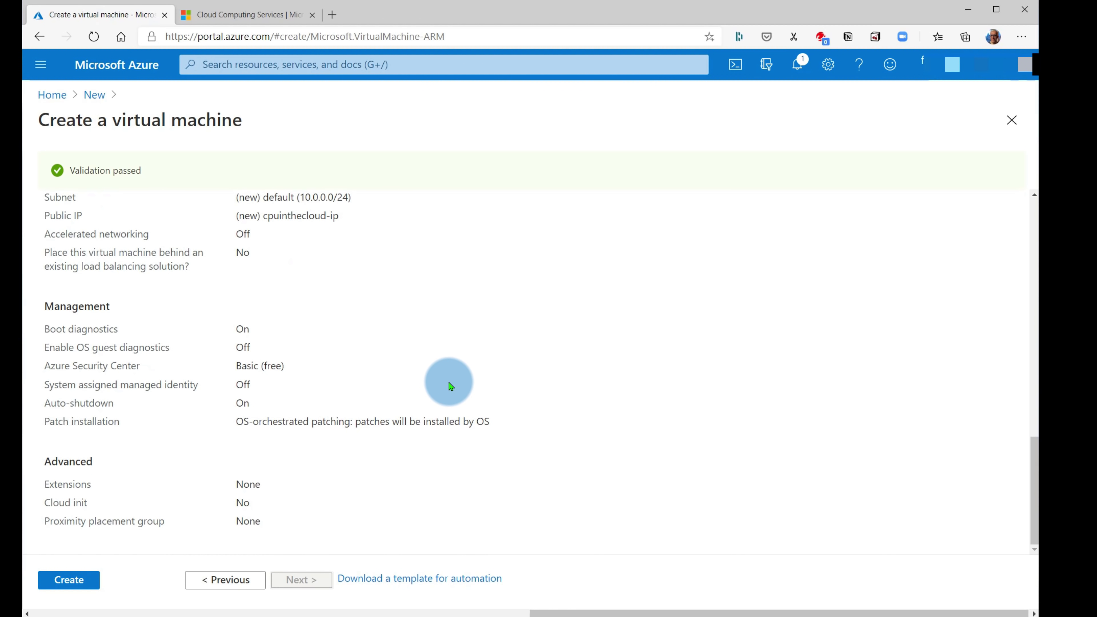
scroll(449, 386, up, 17)
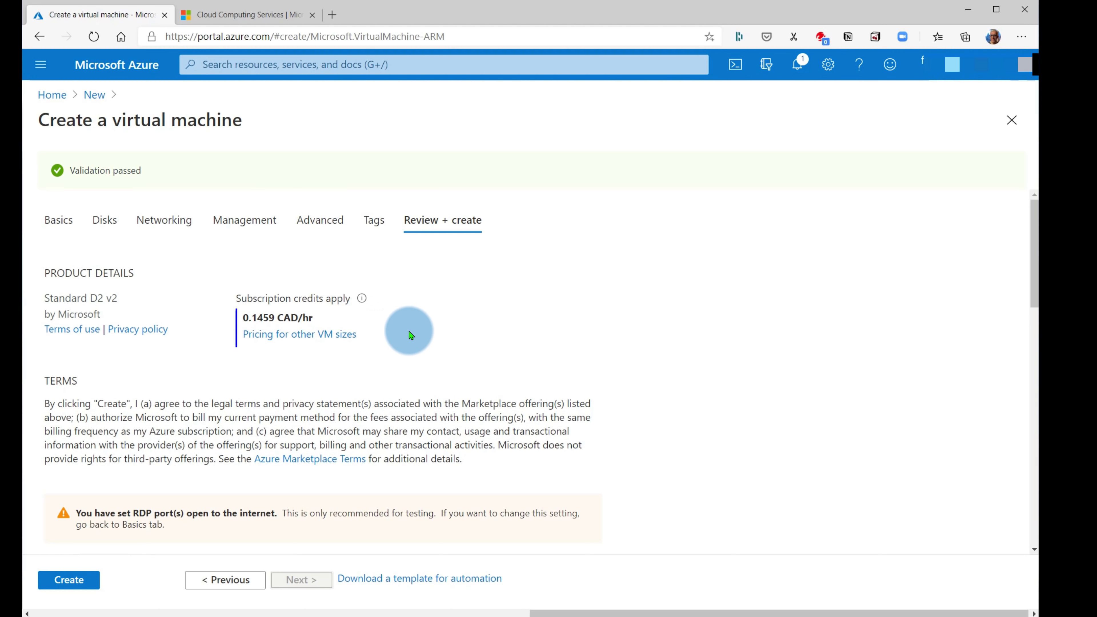
click(91, 587)
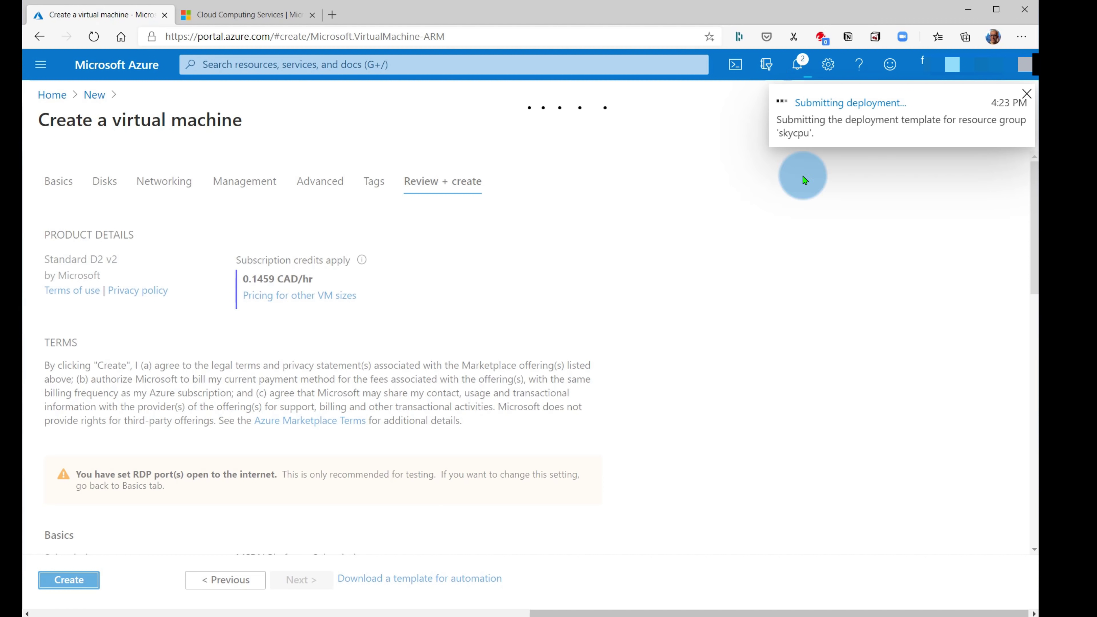
- Check deployment progress and pin the completed skycpu deployment to the dashboard
click(797, 67)
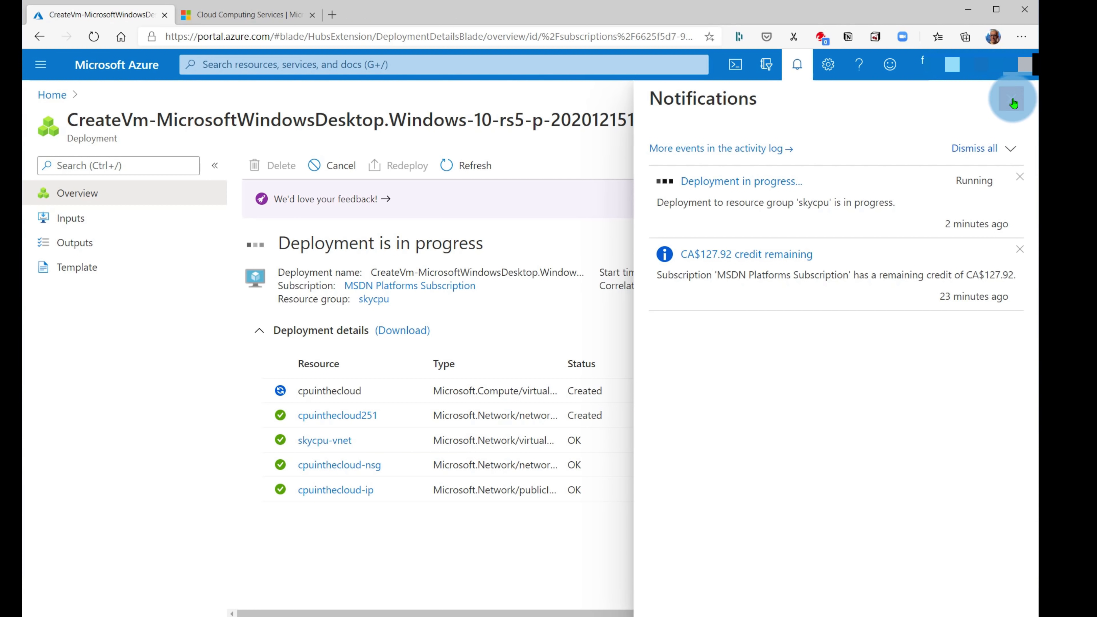
click(1012, 102)
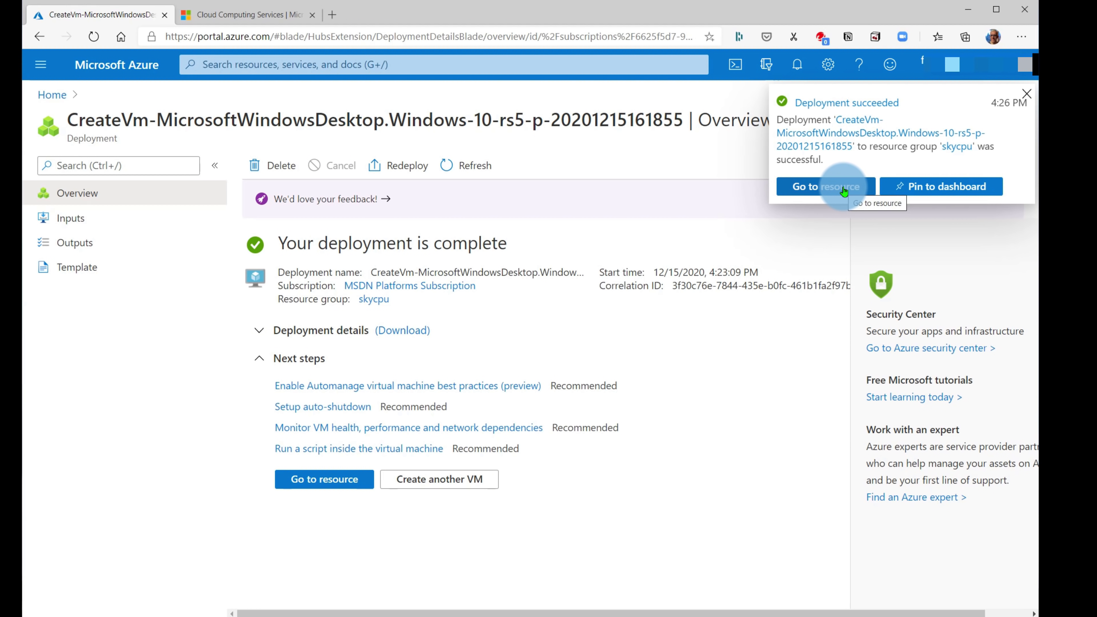
click(939, 190)
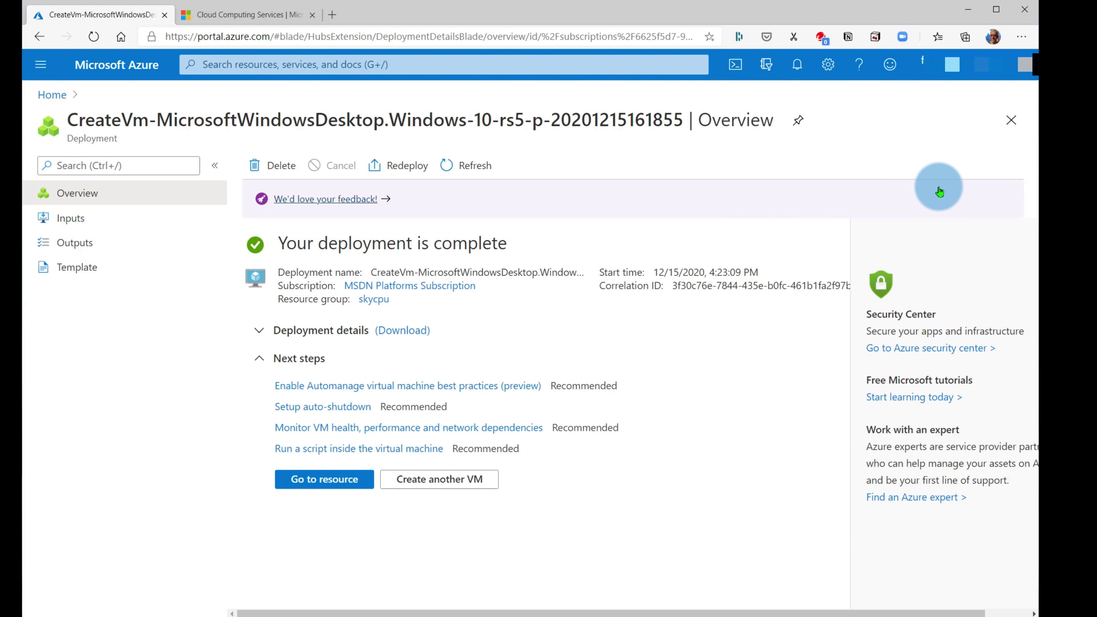
- Go from Home to All resources and open the cpuinthecloud virtual machine
click(51, 95)
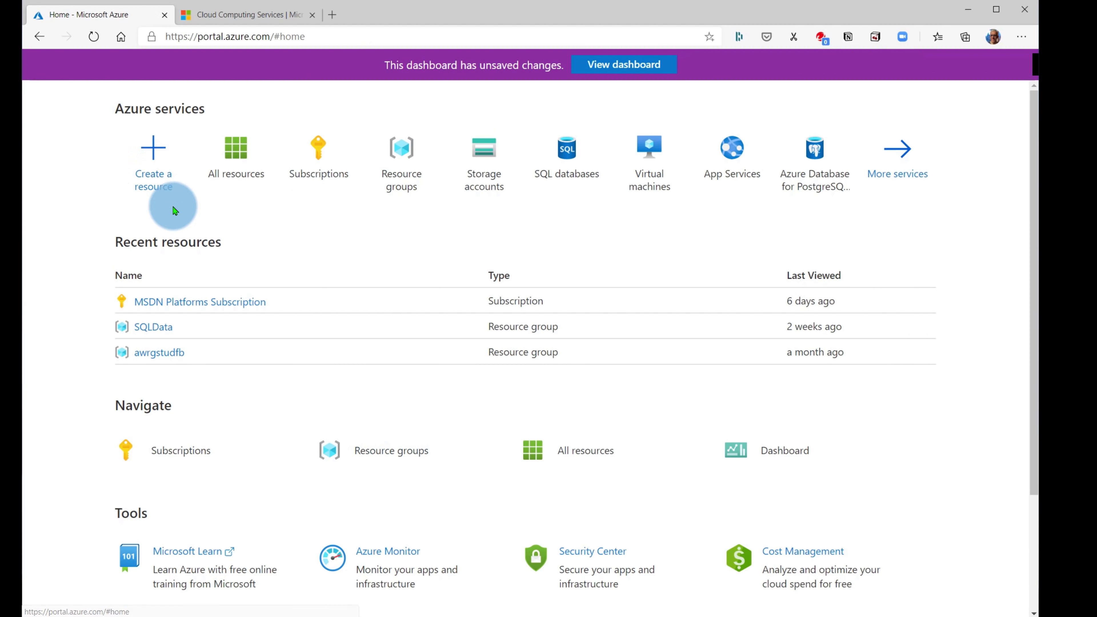
click(241, 155)
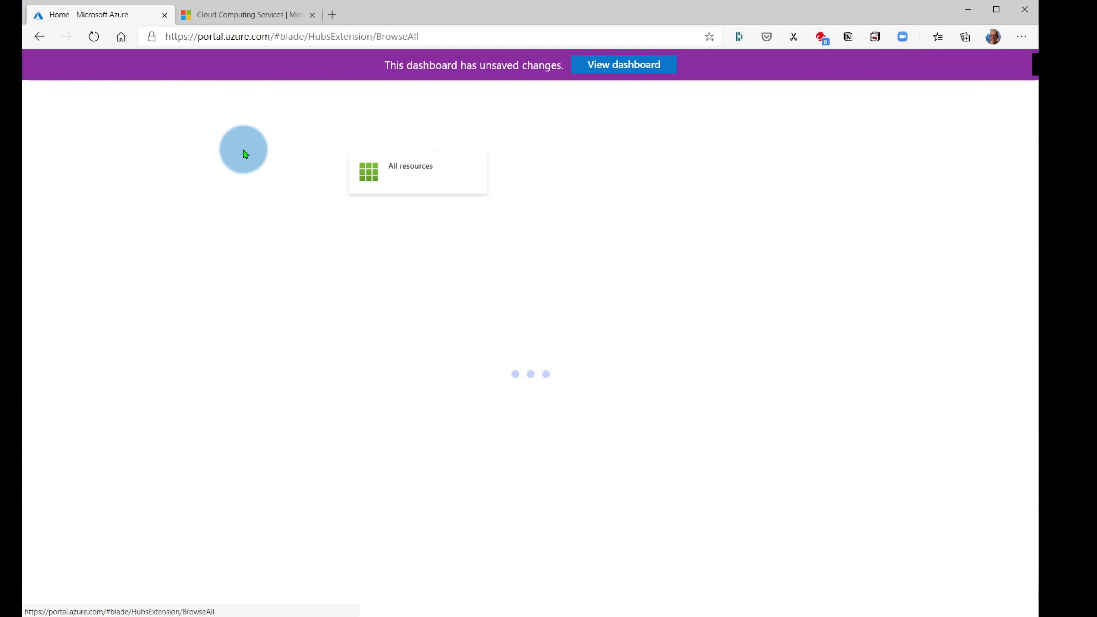
click(644, 58)
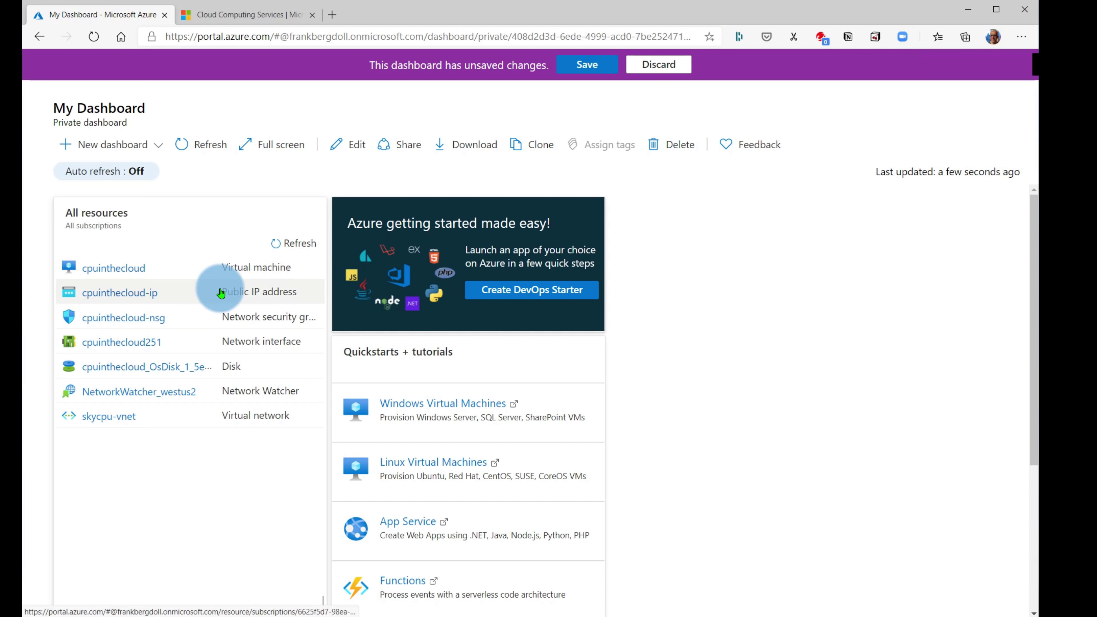
click(117, 273)
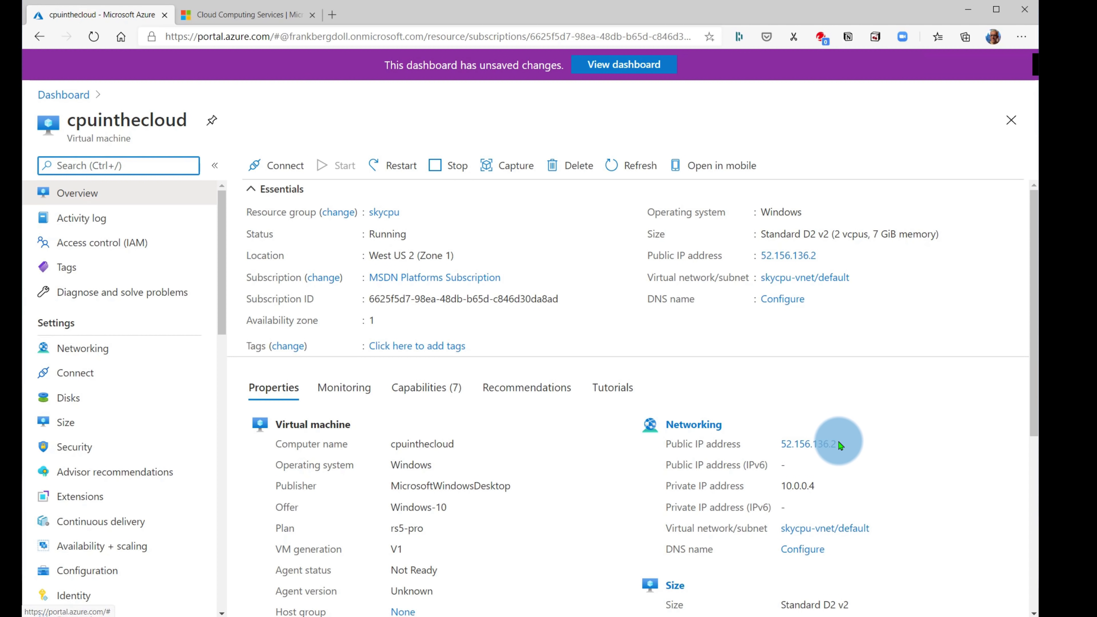
- Copy the VM's public IP address 52.156.136.2
drag(840, 445, 779, 443)
right_click(793, 449)
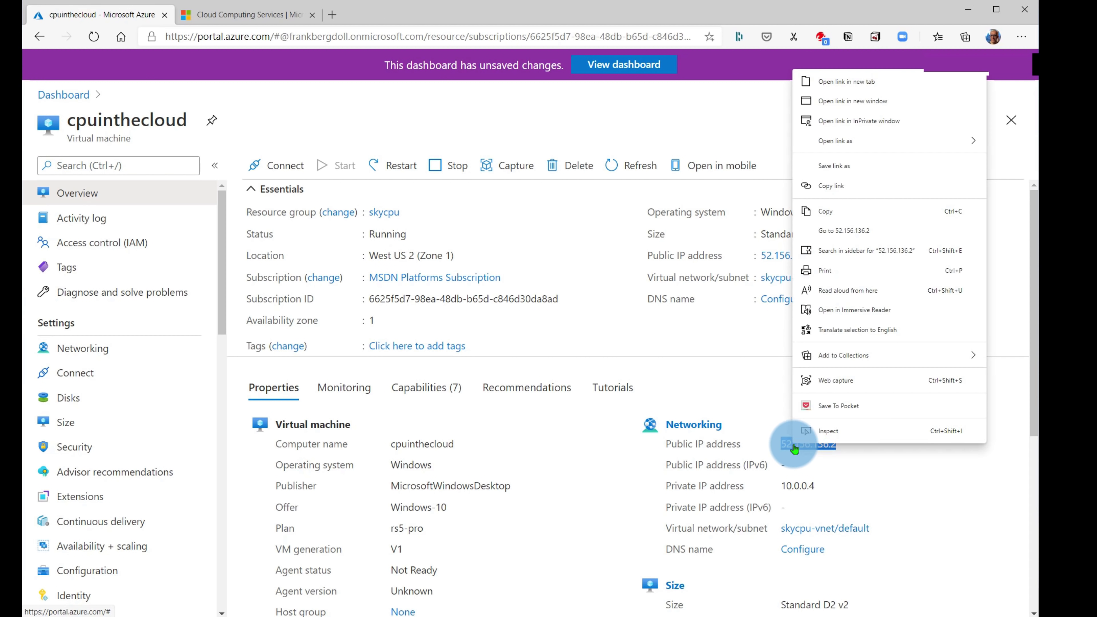
click(823, 210)
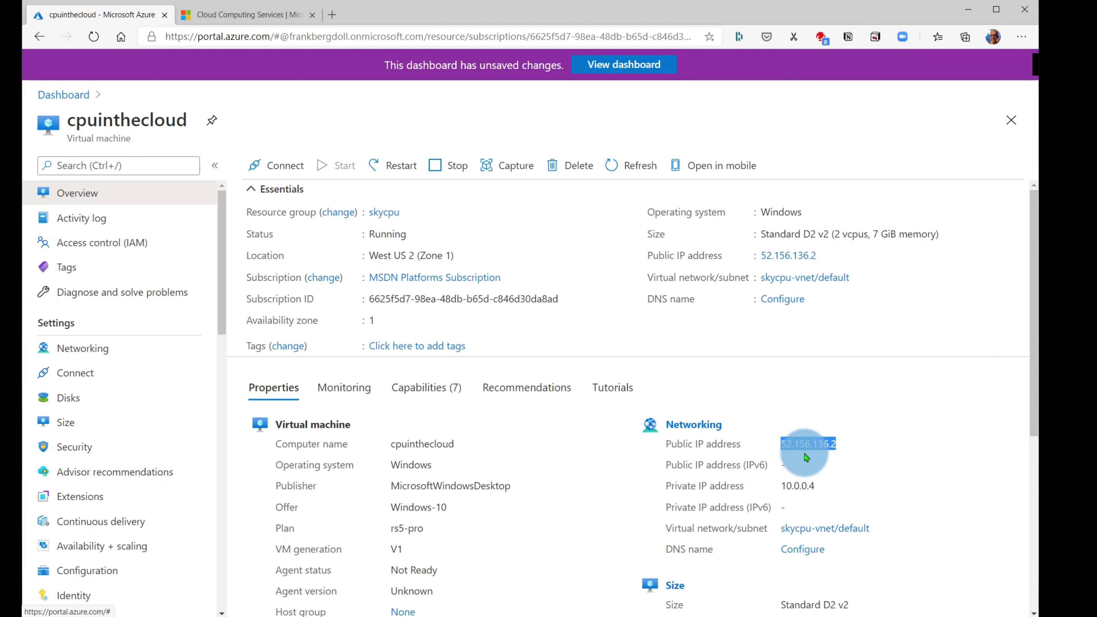
- Enter 52.156.136.2 in Remote Desktop Connection and start connecting
click(856, 449)
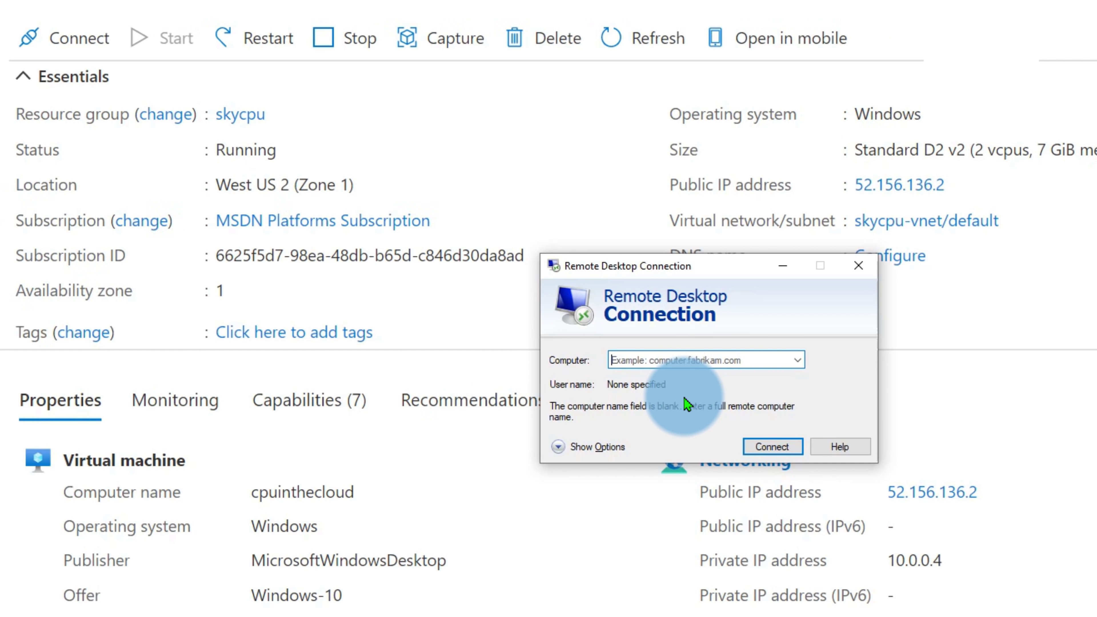
text(52.156.136.2)
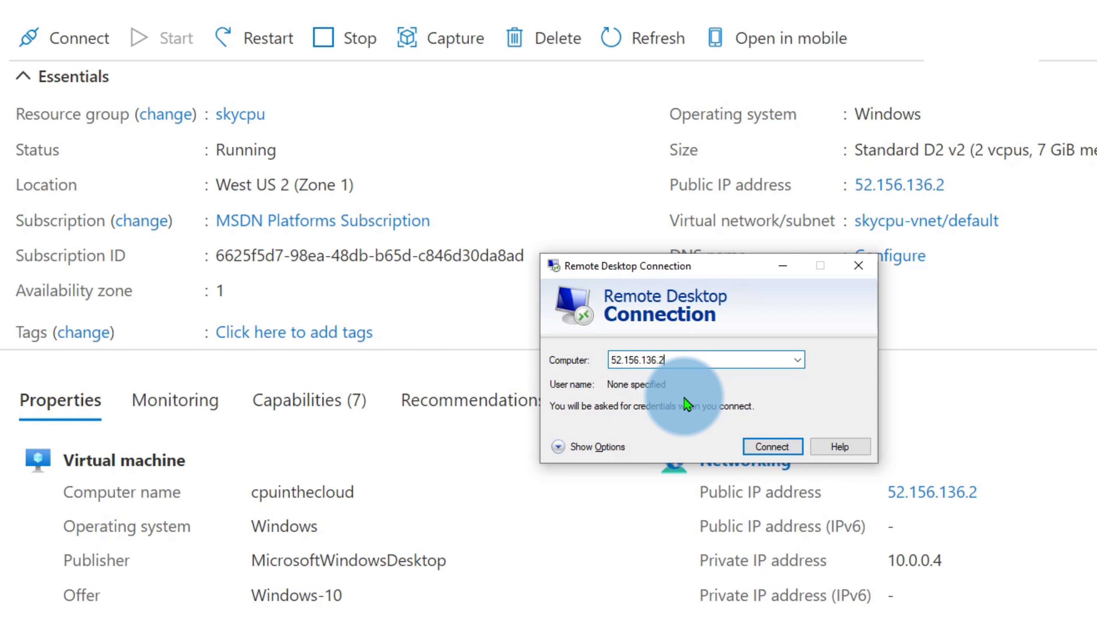
key(Return)
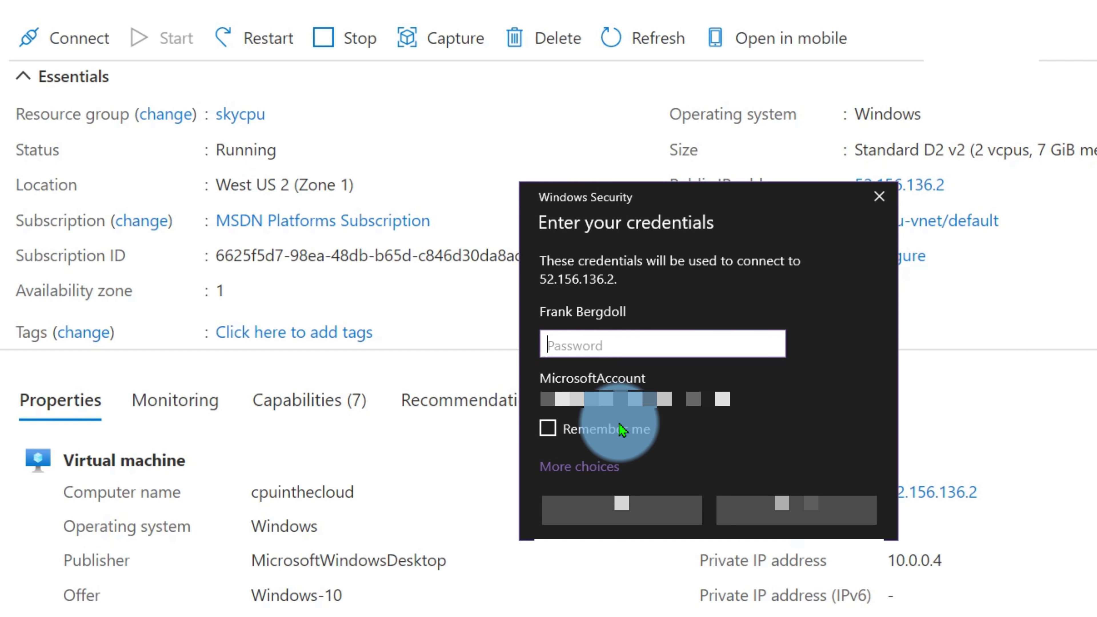
- Sign in with a different account's username and password, ticking Remember me
click(580, 468)
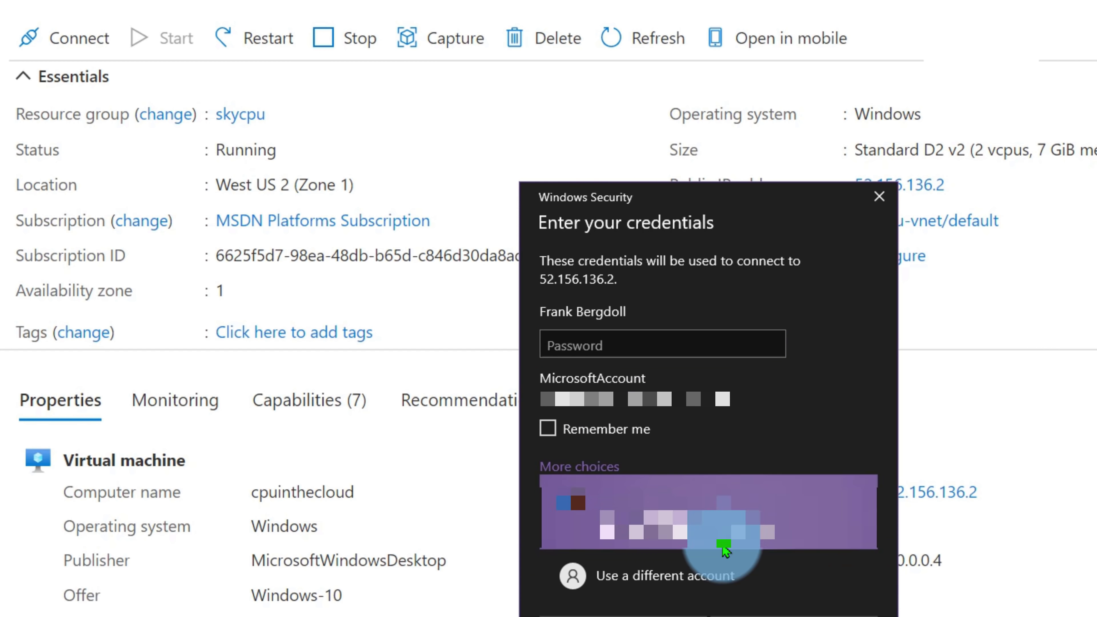
click(678, 573)
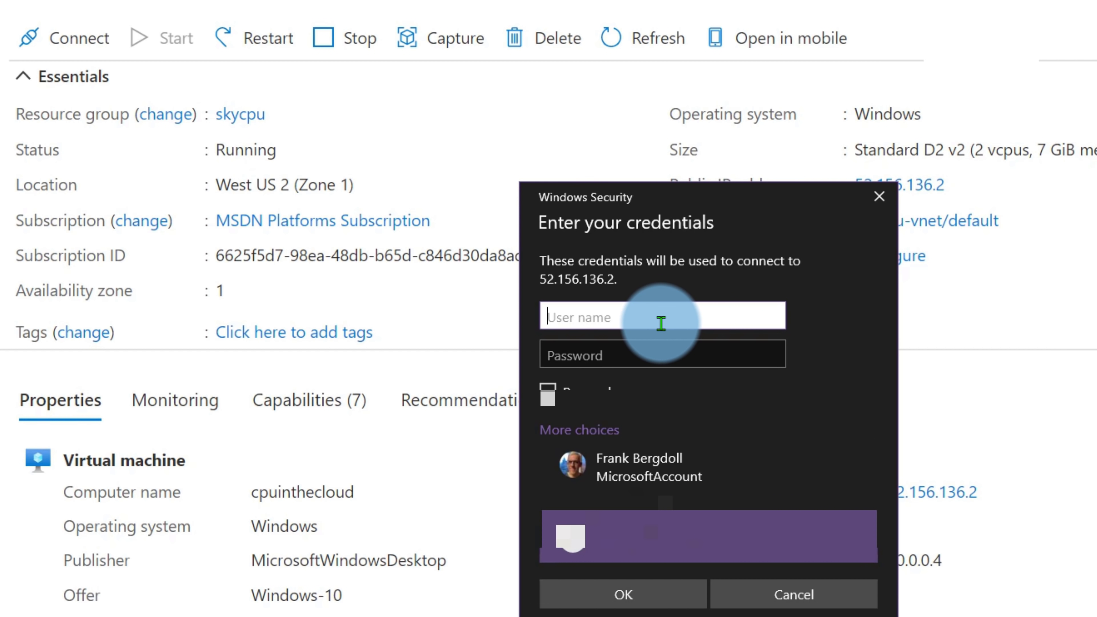
key(Tab)
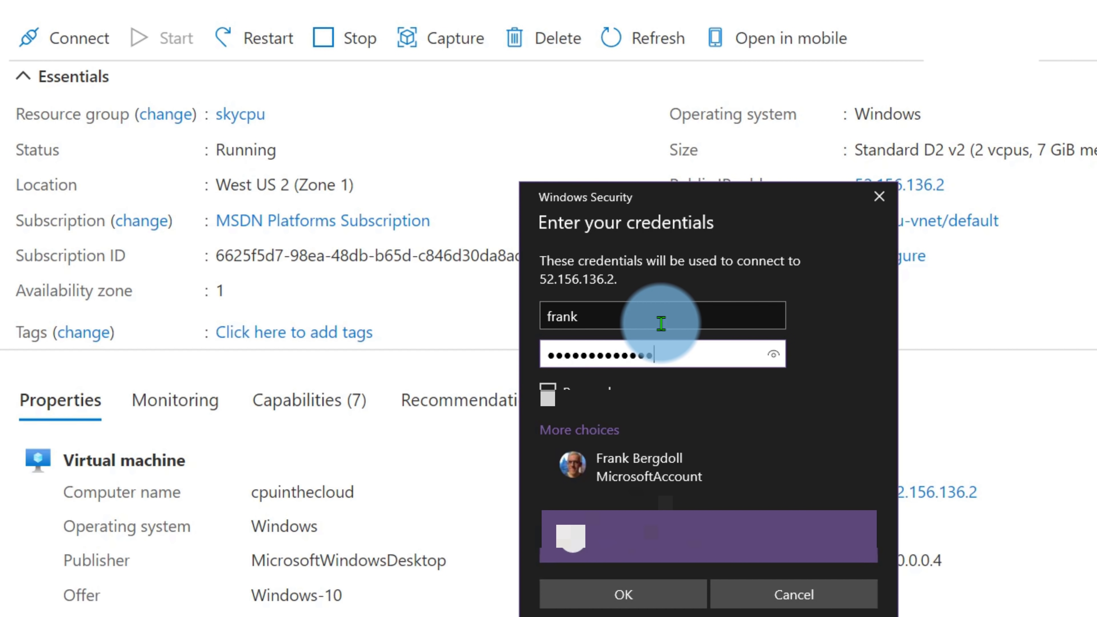
click(547, 387)
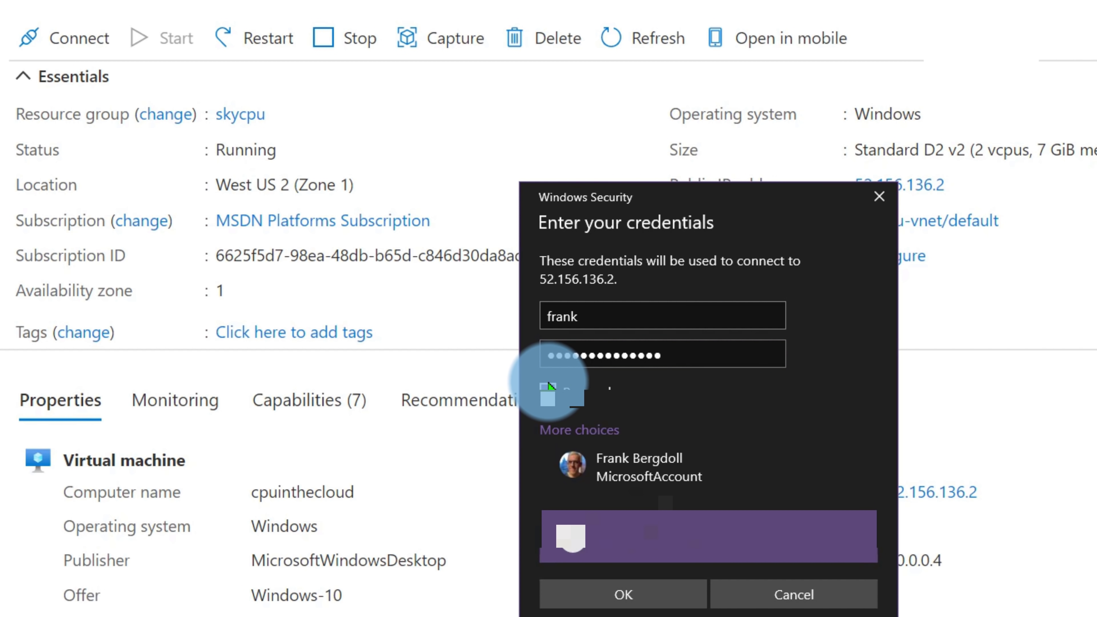
click(657, 598)
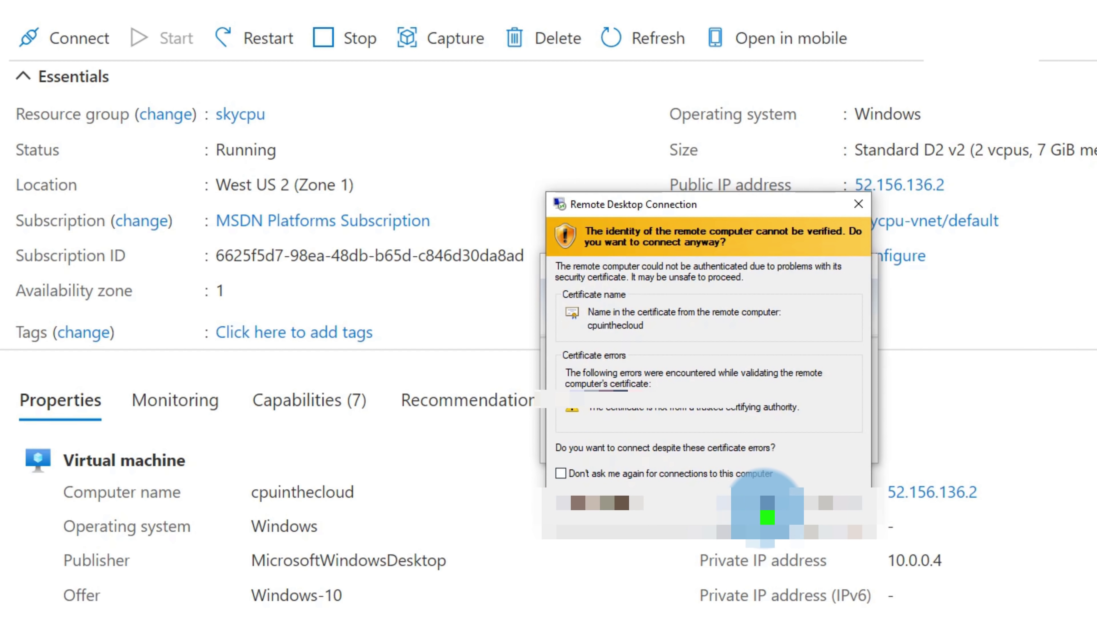
- Import the VM's certificate for the local machine with automatic store selection, then connect anyway
click(600, 502)
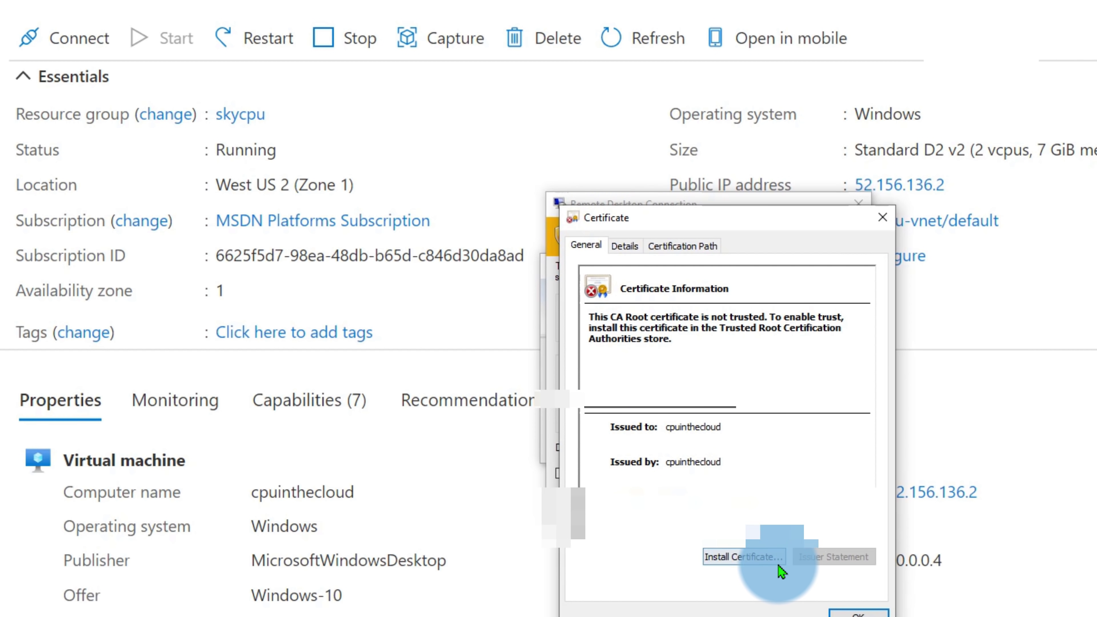
click(769, 558)
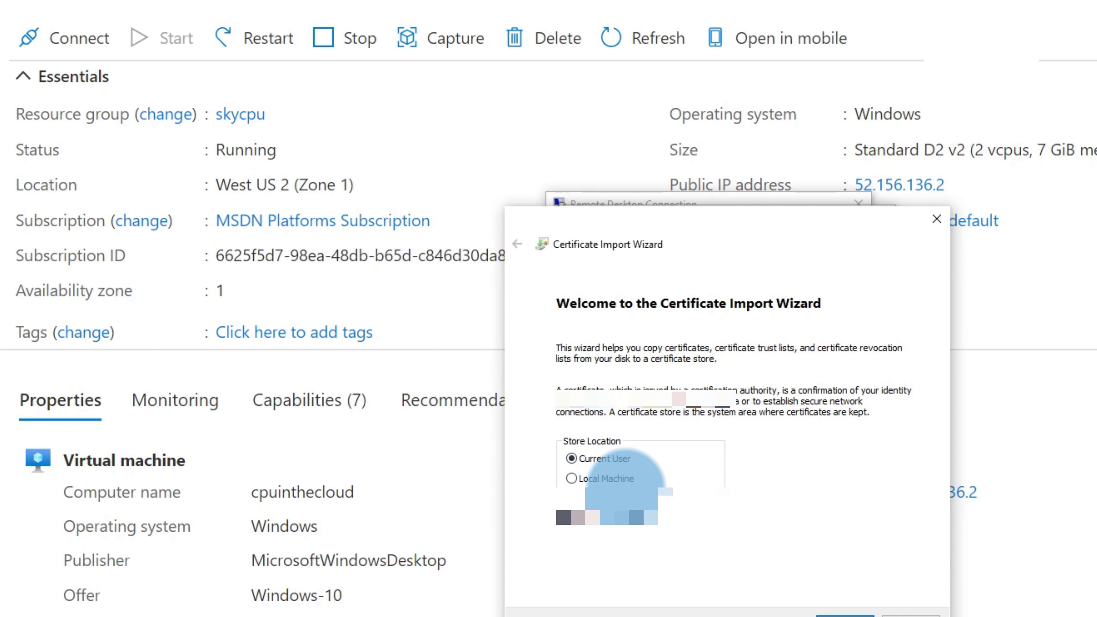
click(609, 478)
click(845, 612)
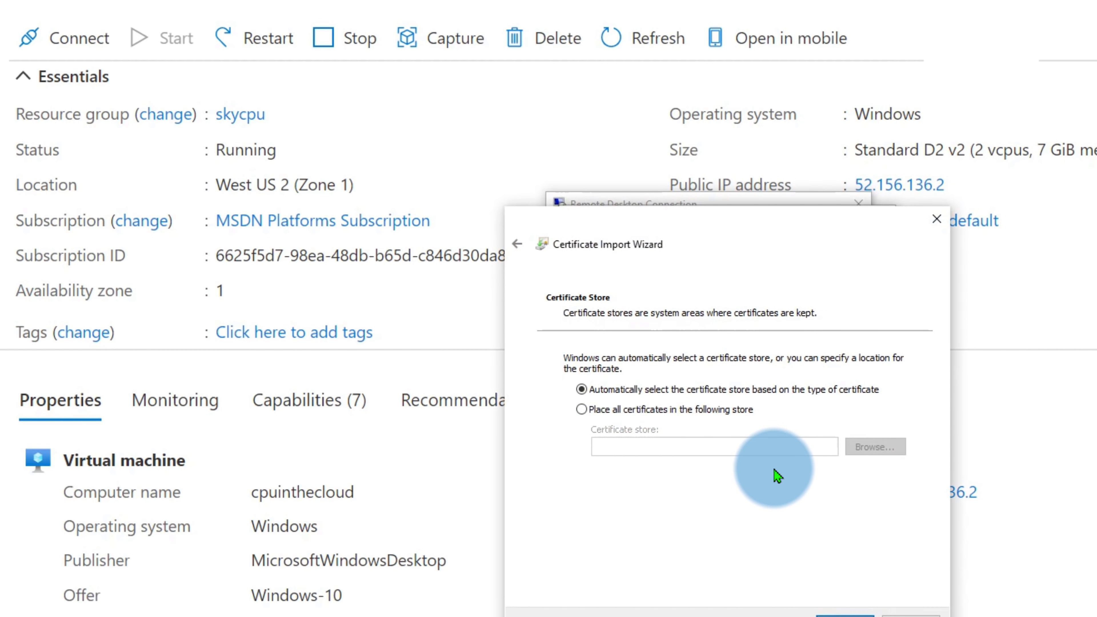
click(845, 613)
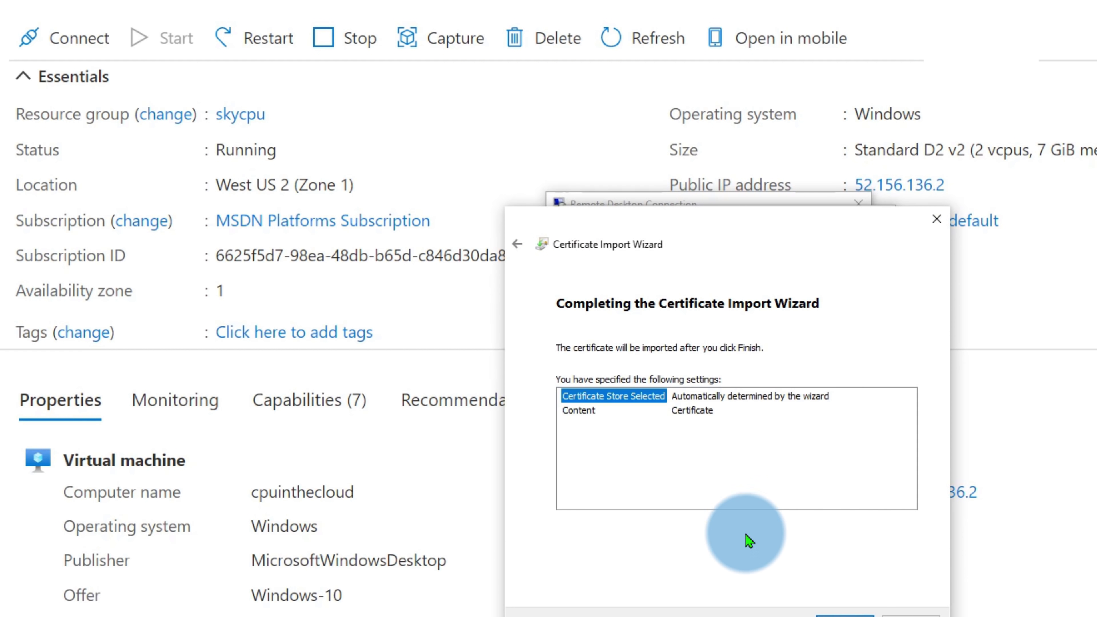
click(846, 613)
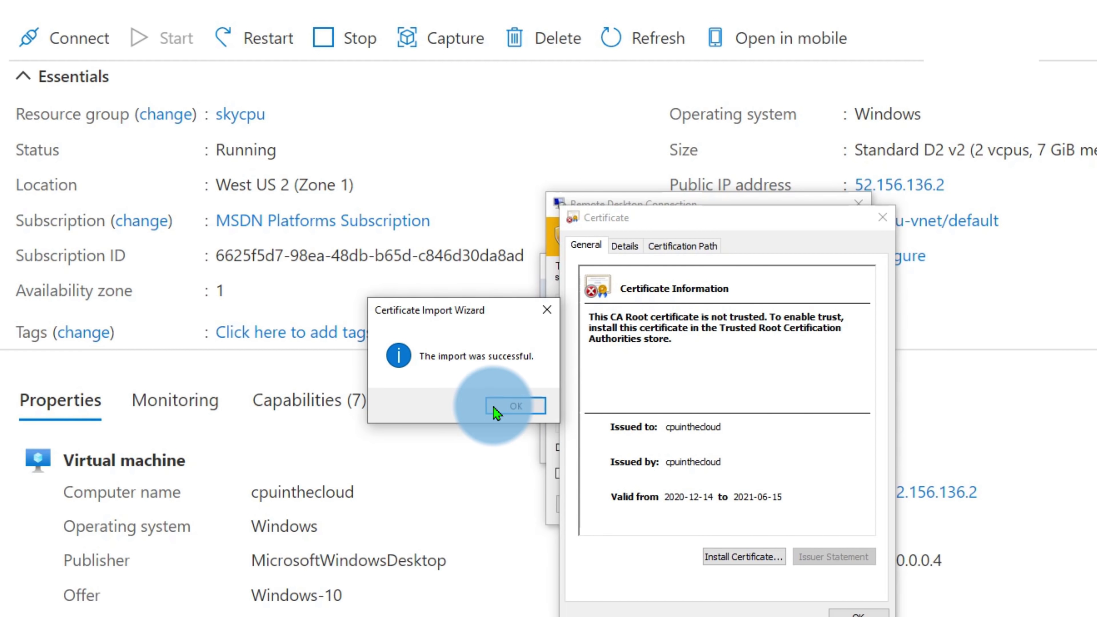
click(497, 409)
click(848, 613)
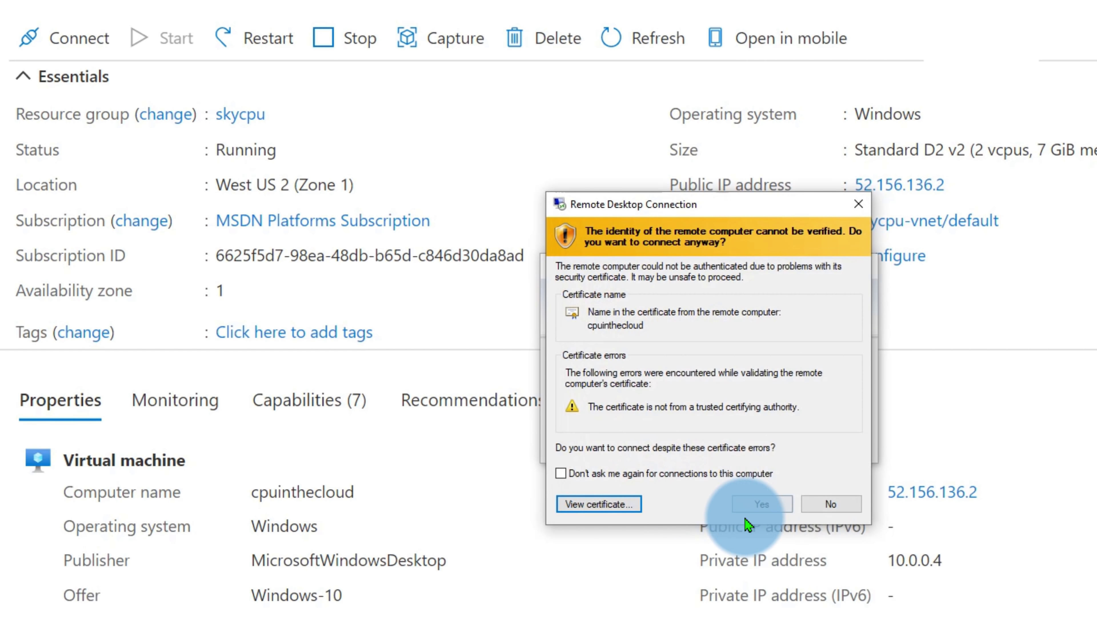
click(746, 570)
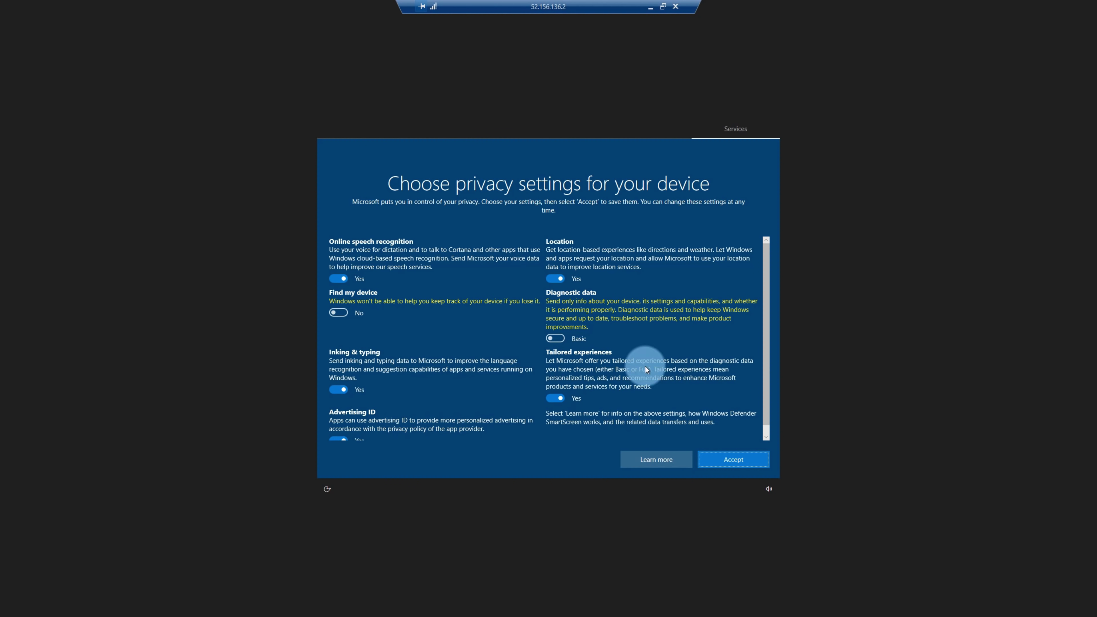
- Accept privacy settings, allow network discovery, and close the Edge welcome window
click(731, 460)
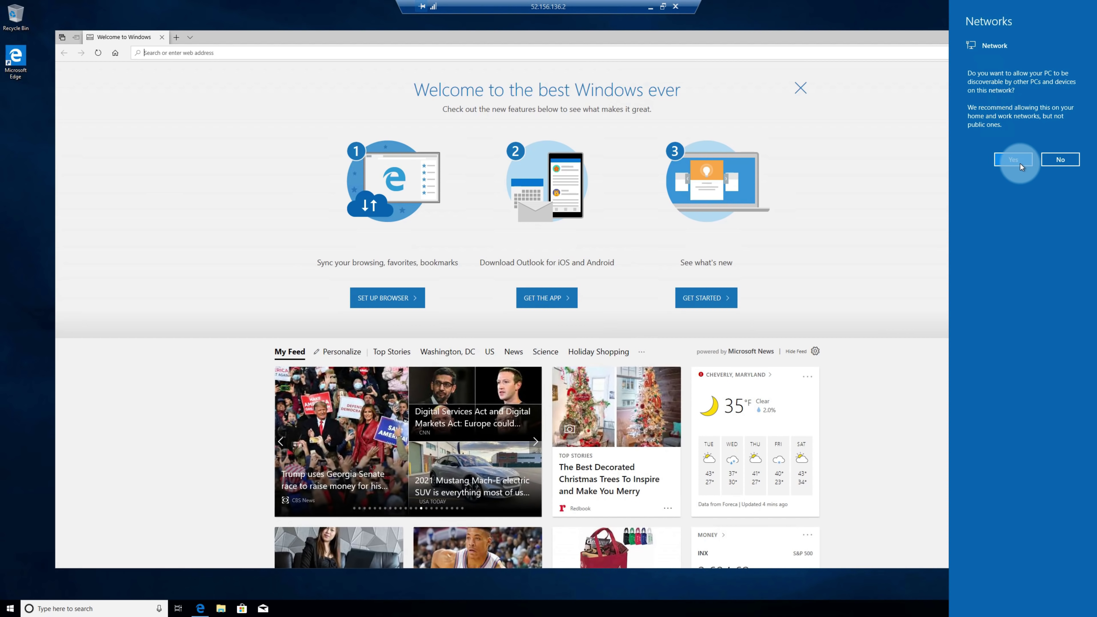
click(901, 174)
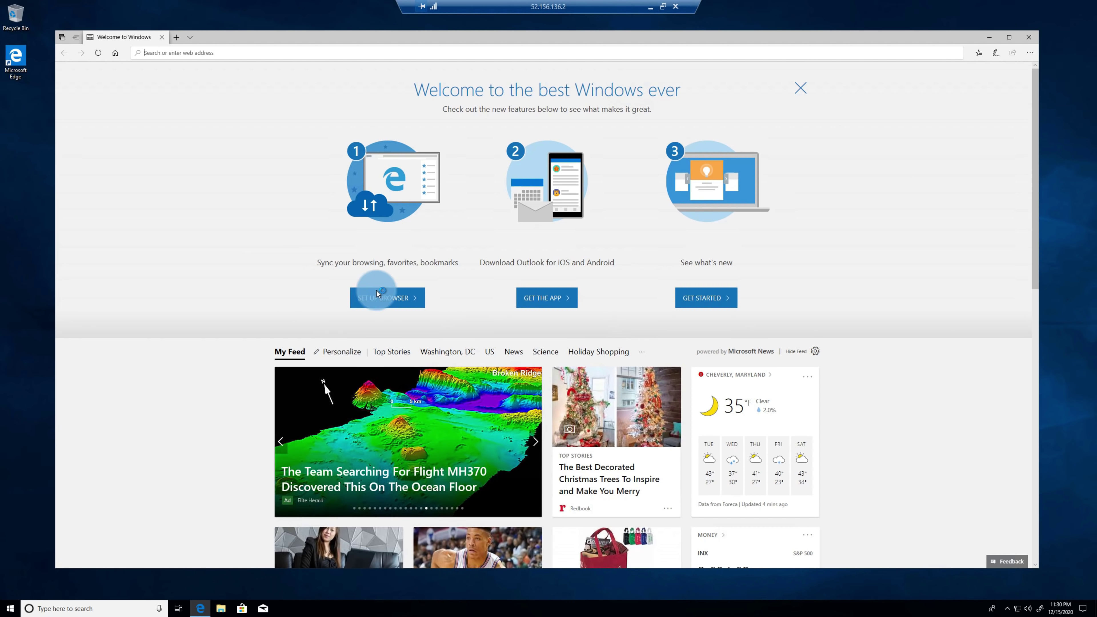
click(1029, 38)
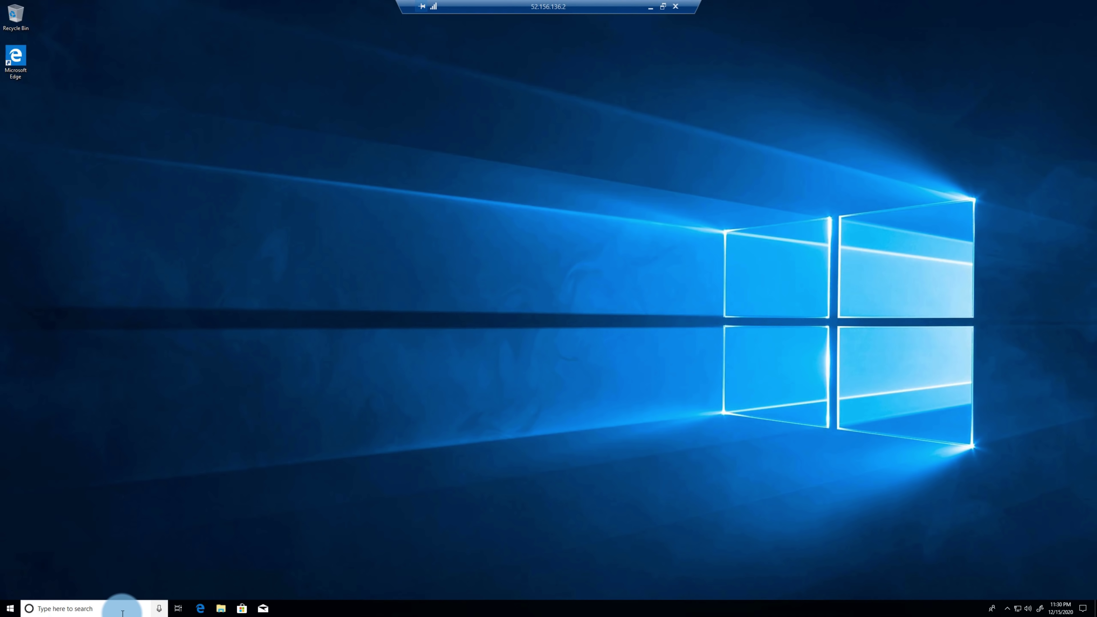
- Launch Movies & TV from Start, centre its window and scroll through it
click(6, 609)
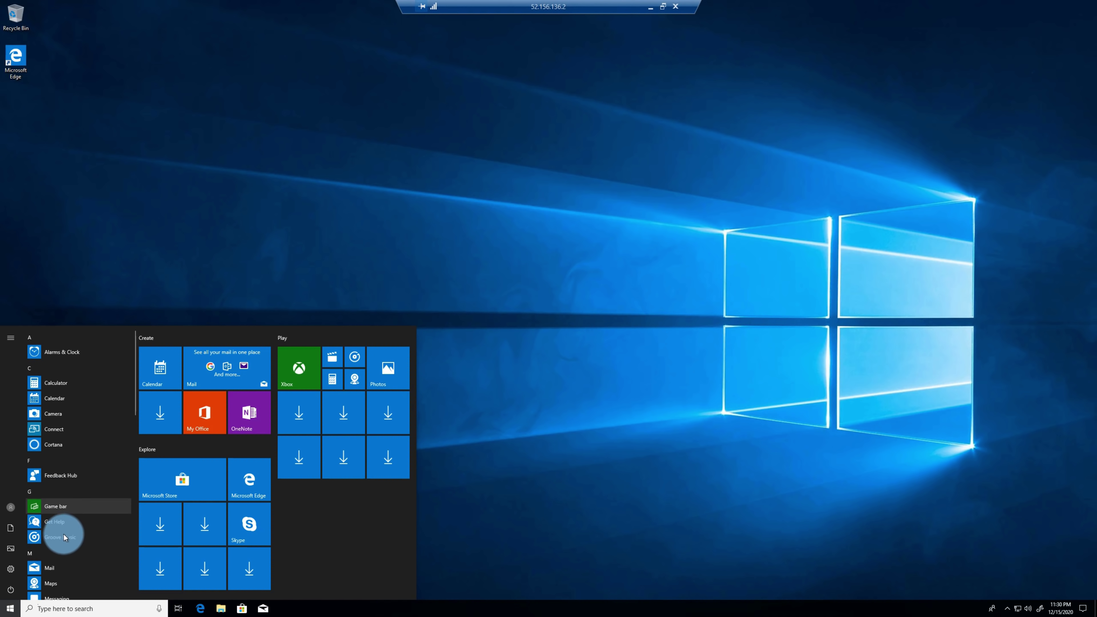
scroll(82, 533, down, 3)
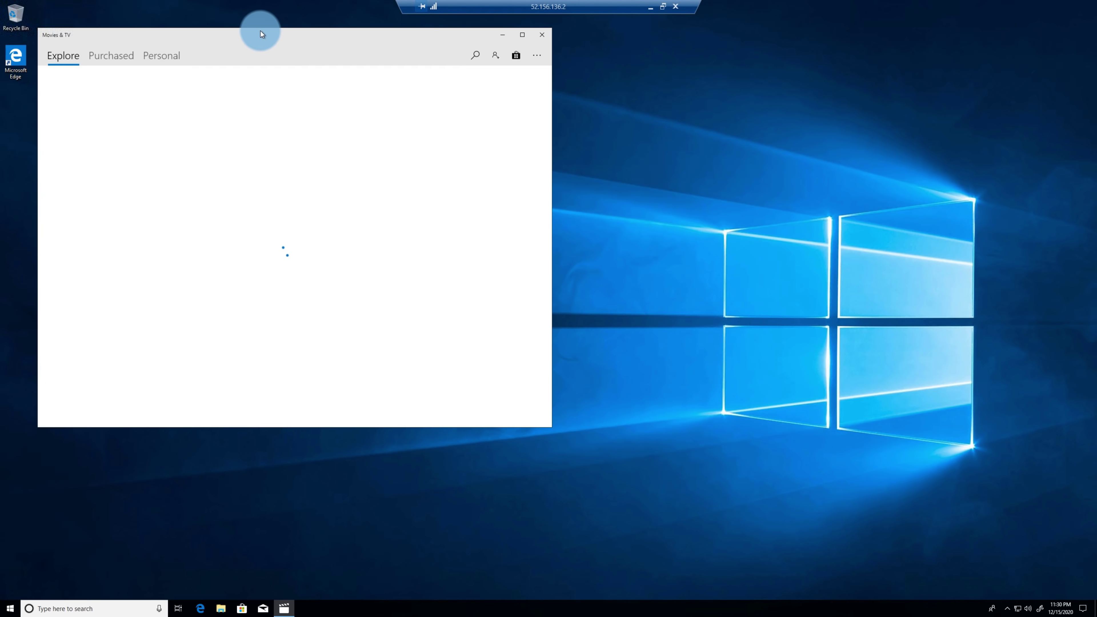
drag(260, 31, 520, 80)
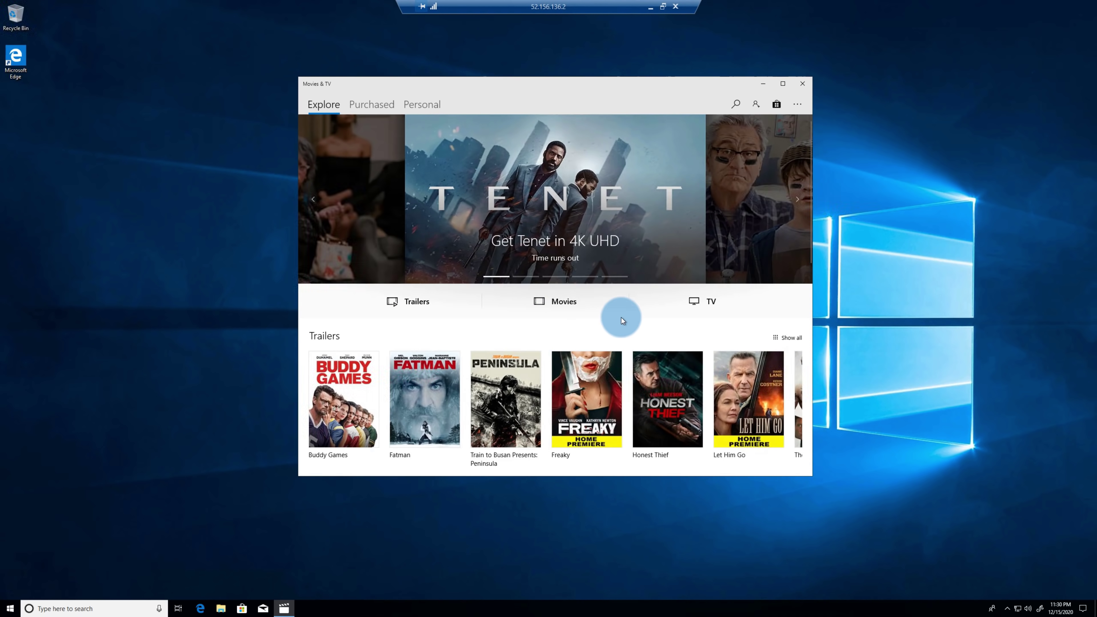
scroll(640, 323, down, 3)
scroll(594, 343, down, 10)
scroll(594, 343, up, 13)
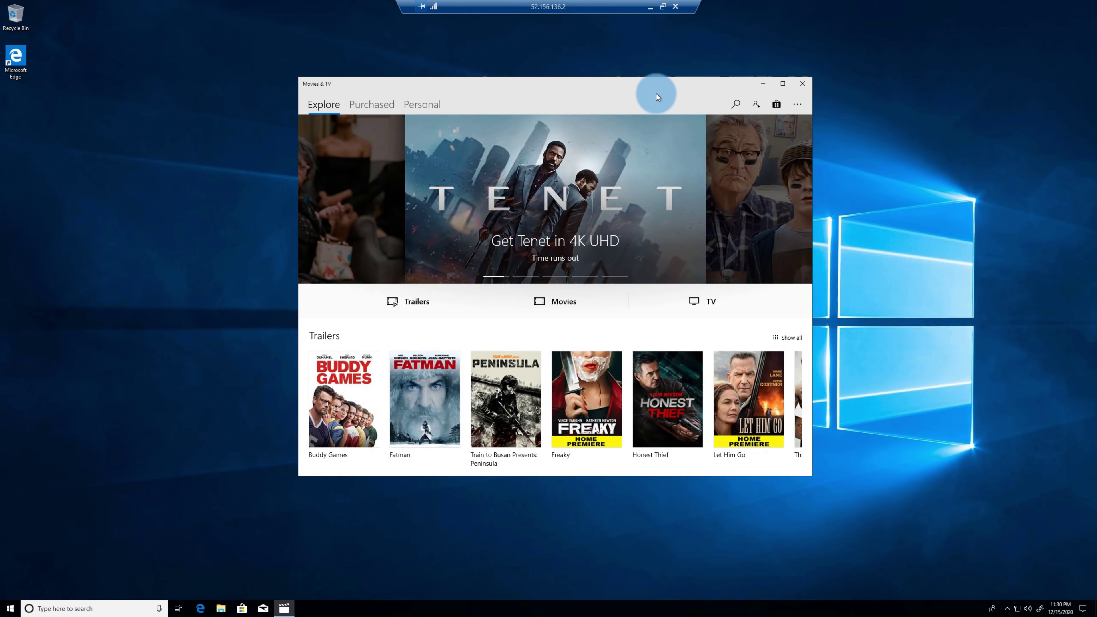
- Close Movies & TV and scroll through the Start app list again
click(800, 92)
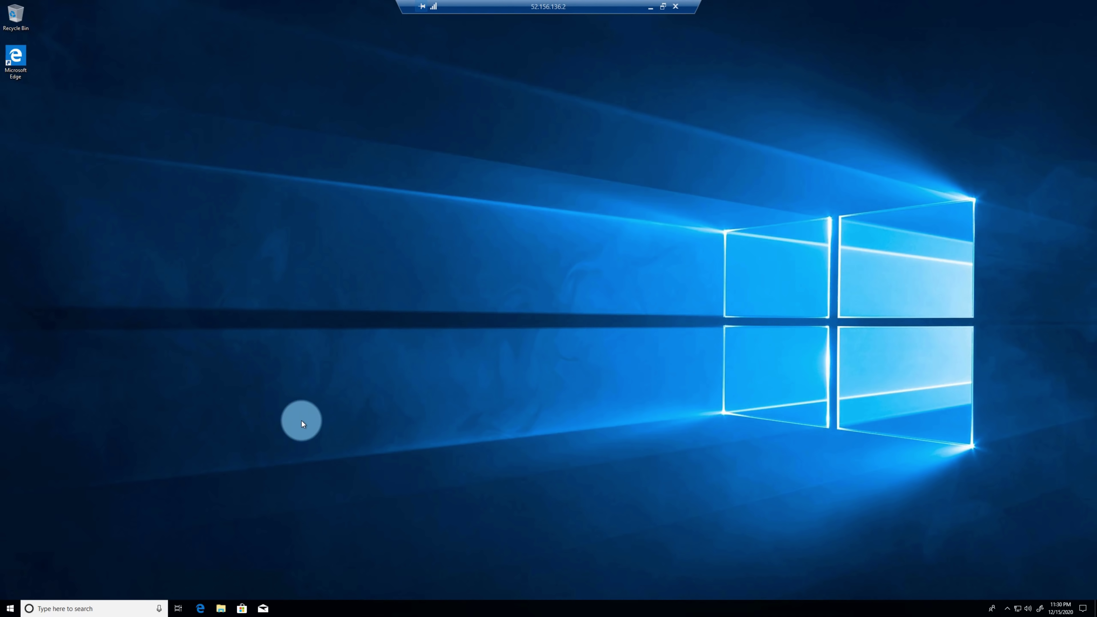
click(10, 609)
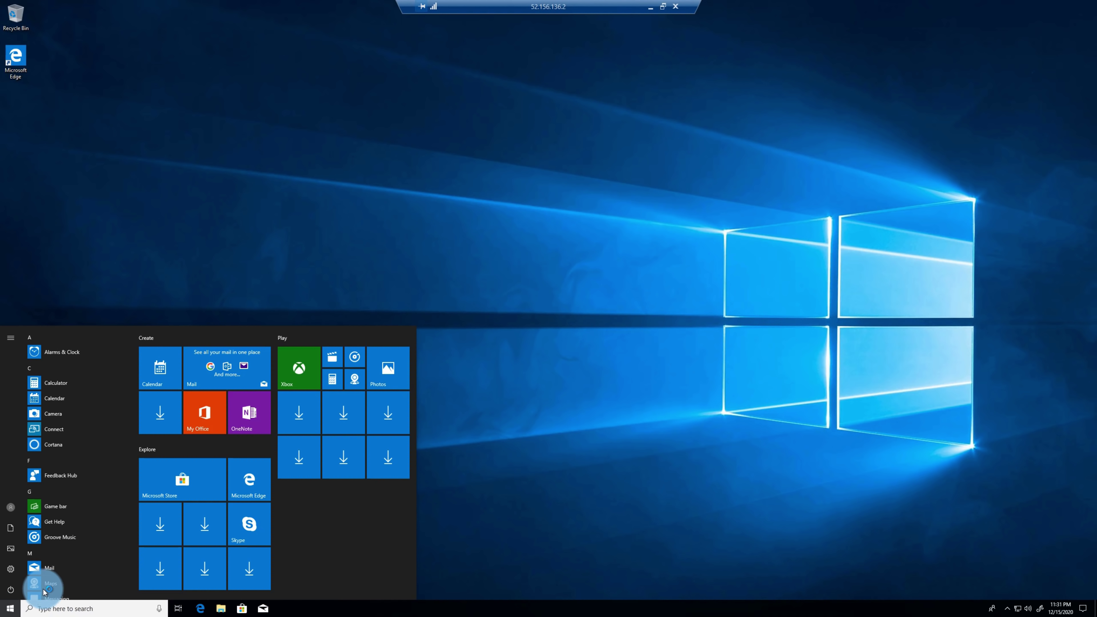
scroll(104, 545, down, 5)
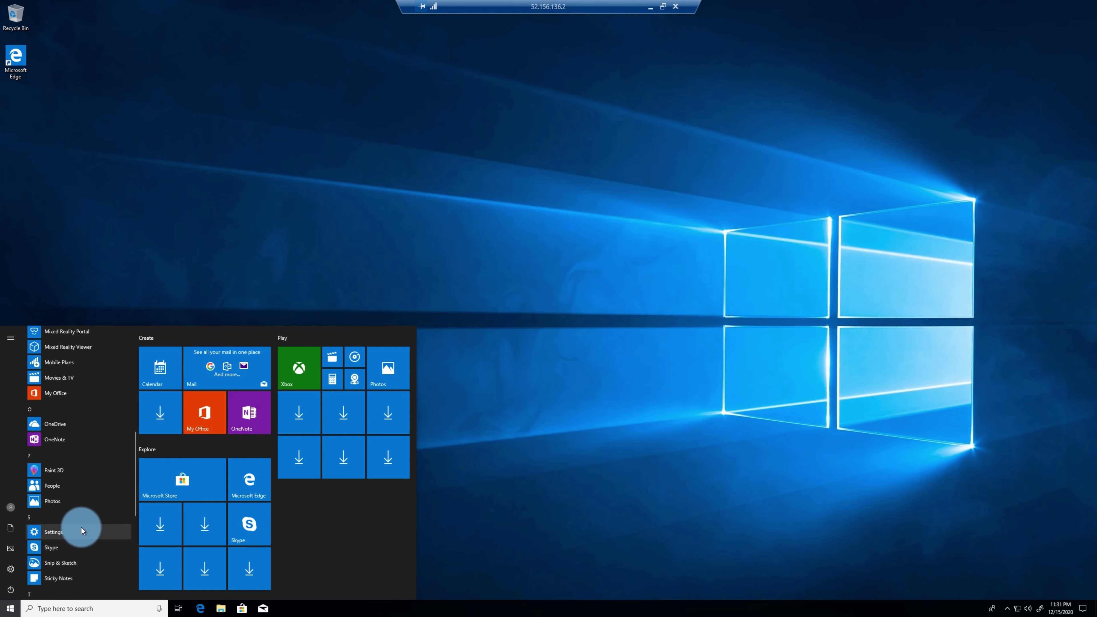
- Paint blue Watercolor strokes on a new Paint 3D canvas, then close Paint 3D
click(327, 462)
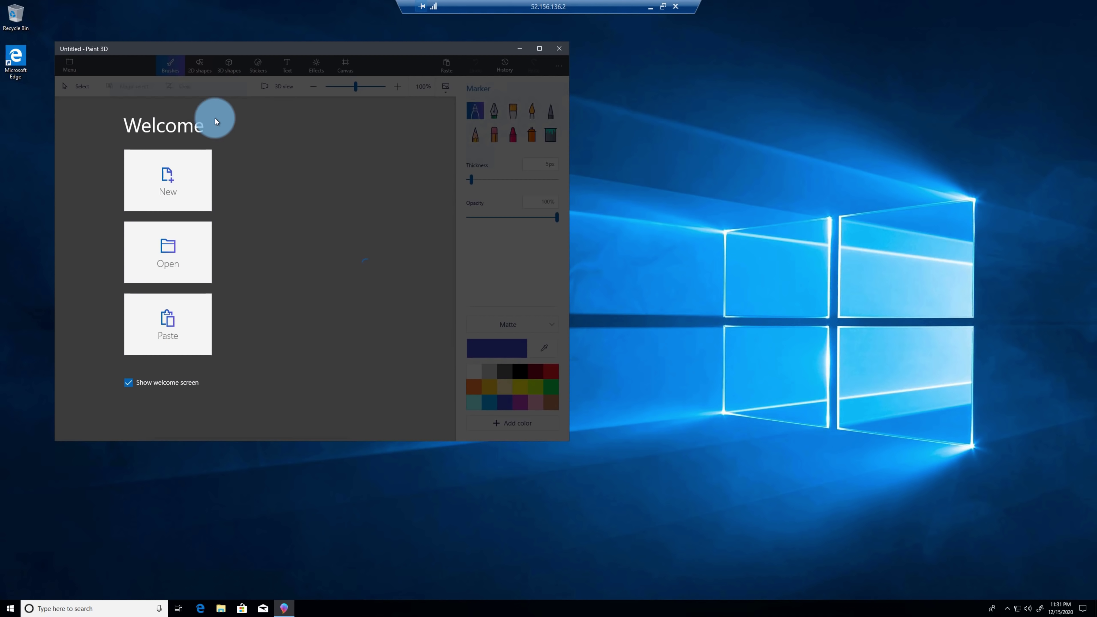
click(161, 173)
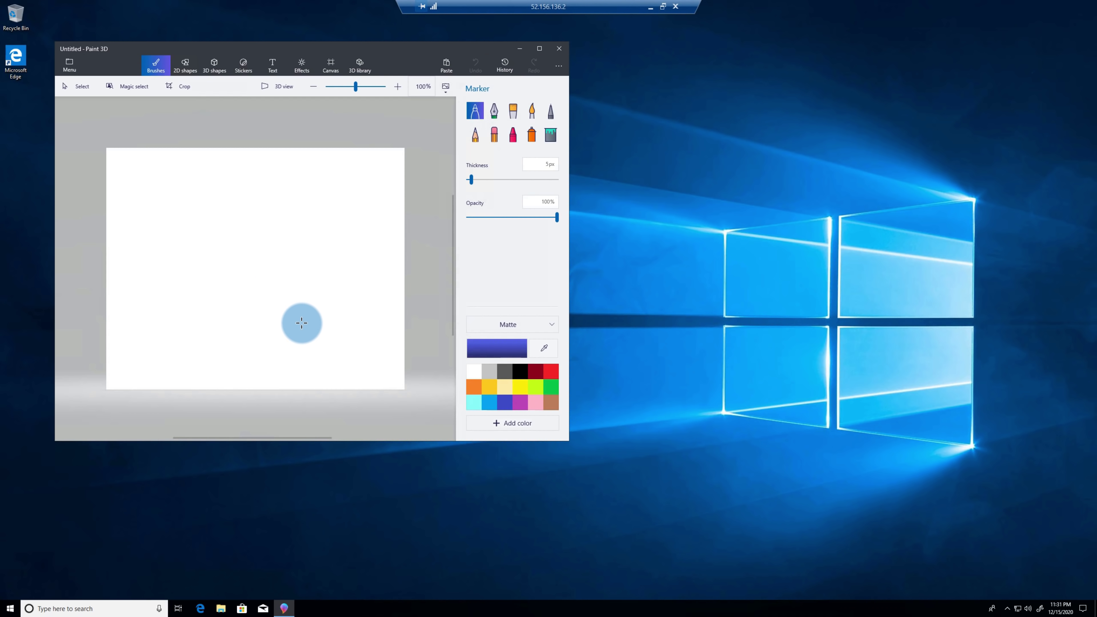
click(531, 111)
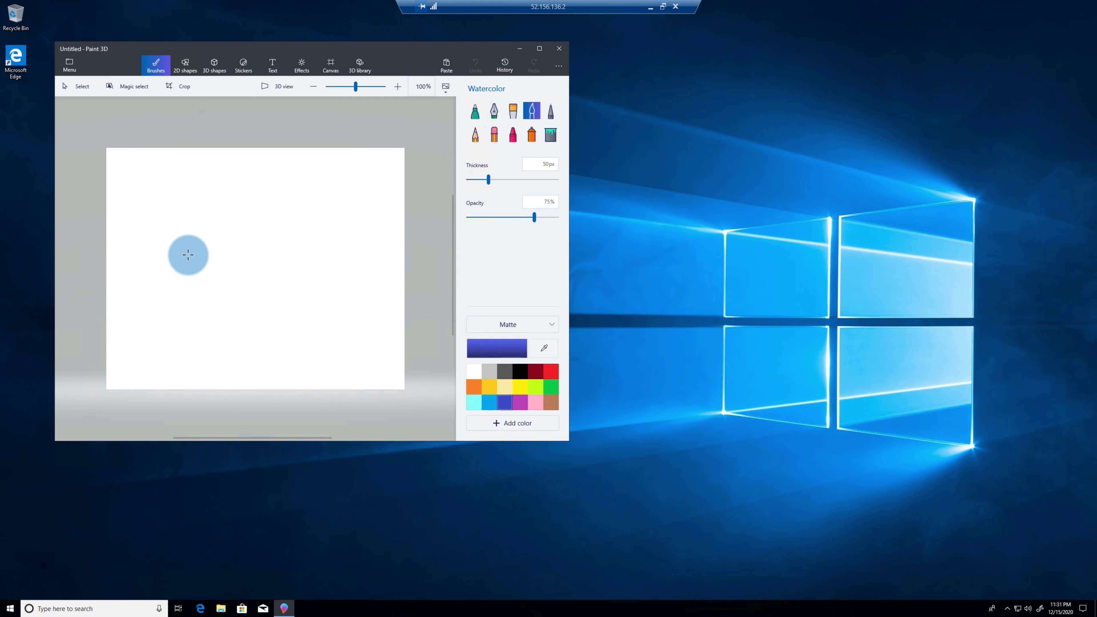
click(170, 240)
drag(226, 230, 227, 235)
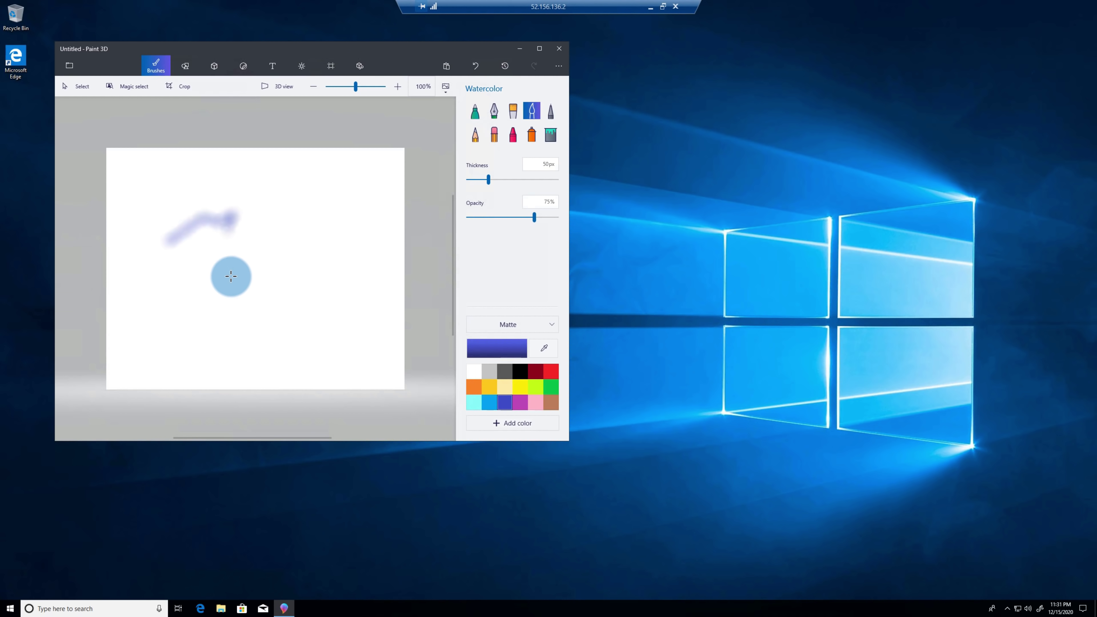
drag(230, 276, 292, 254)
mouse_move(155, 314)
mouse_down()
mouse_move(238, 282)
mouse_move(254, 199)
mouse_move(201, 193)
mouse_move(302, 207)
mouse_move(319, 259)
mouse_move(302, 290)
mouse_up()
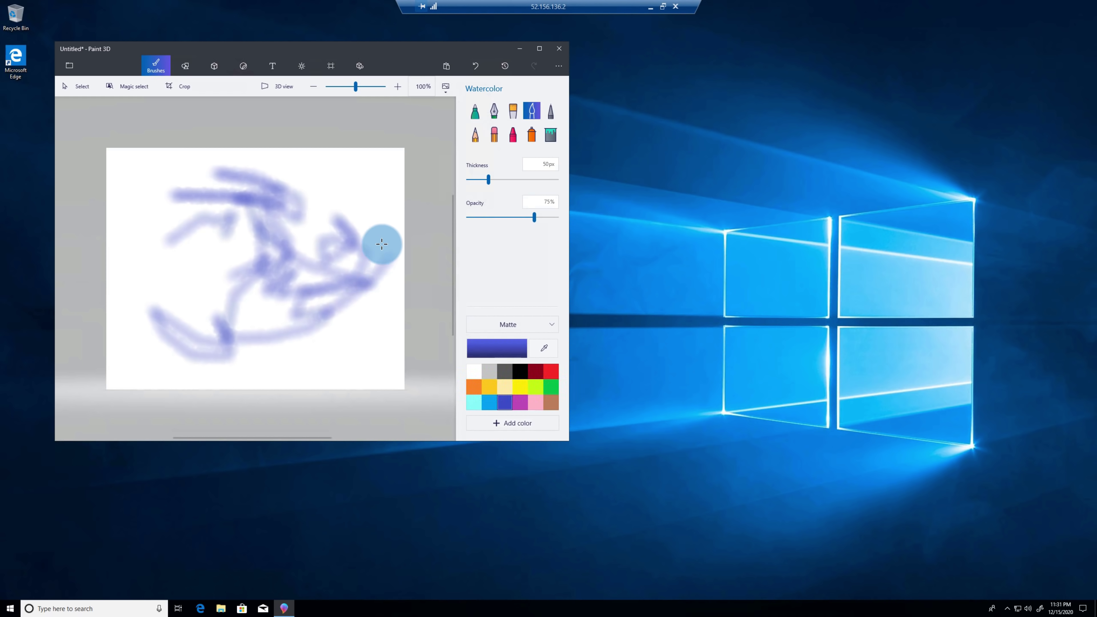
mouse_move(389, 199)
mouse_down()
mouse_move(350, 346)
mouse_move(365, 287)
mouse_up()
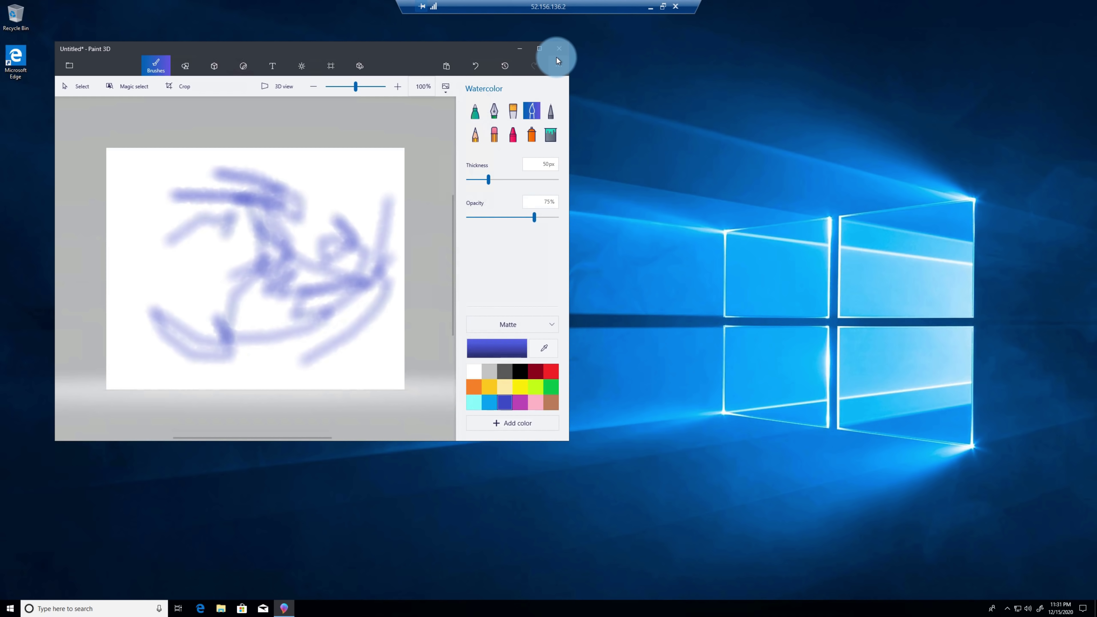
click(559, 48)
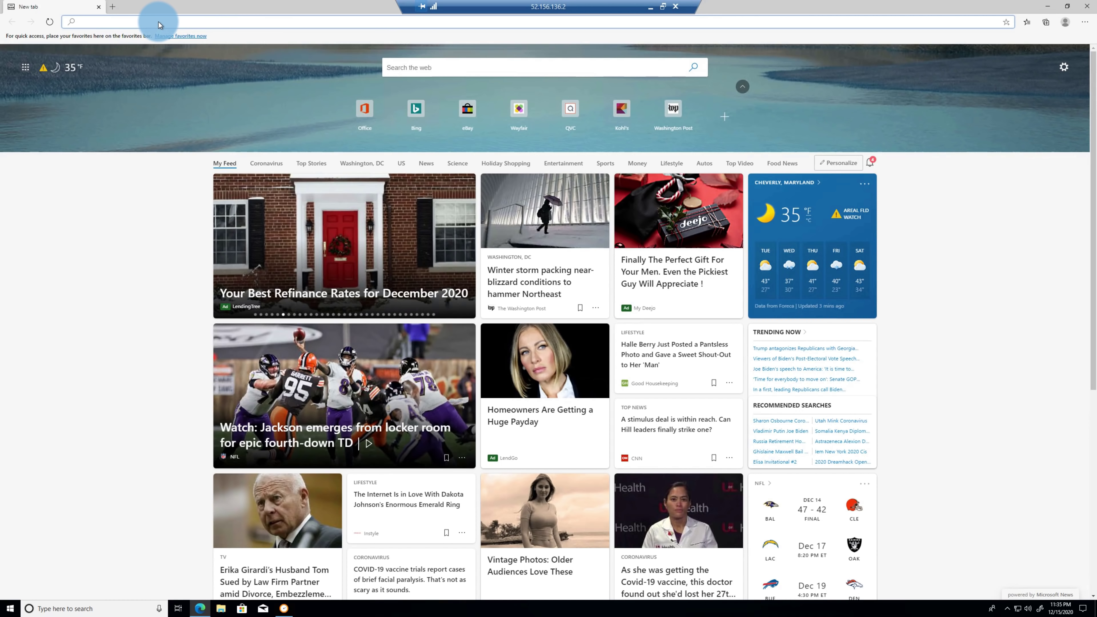
- Search 'speedtest' and run Bing's speed test, measuring 567.40 Mbps download
text(speedtest)
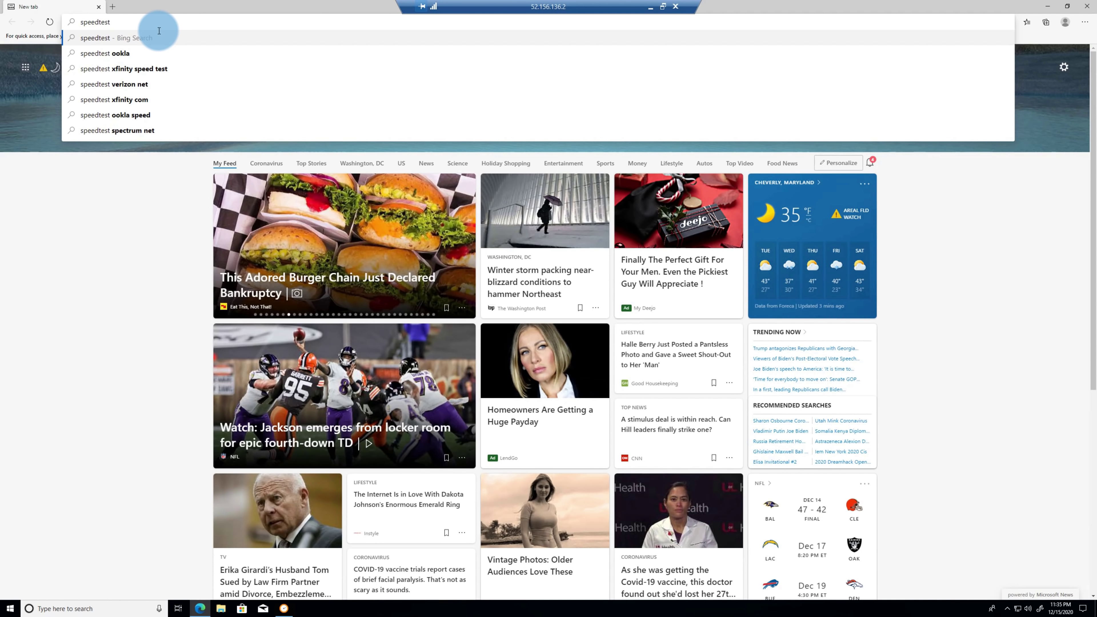
key(Return)
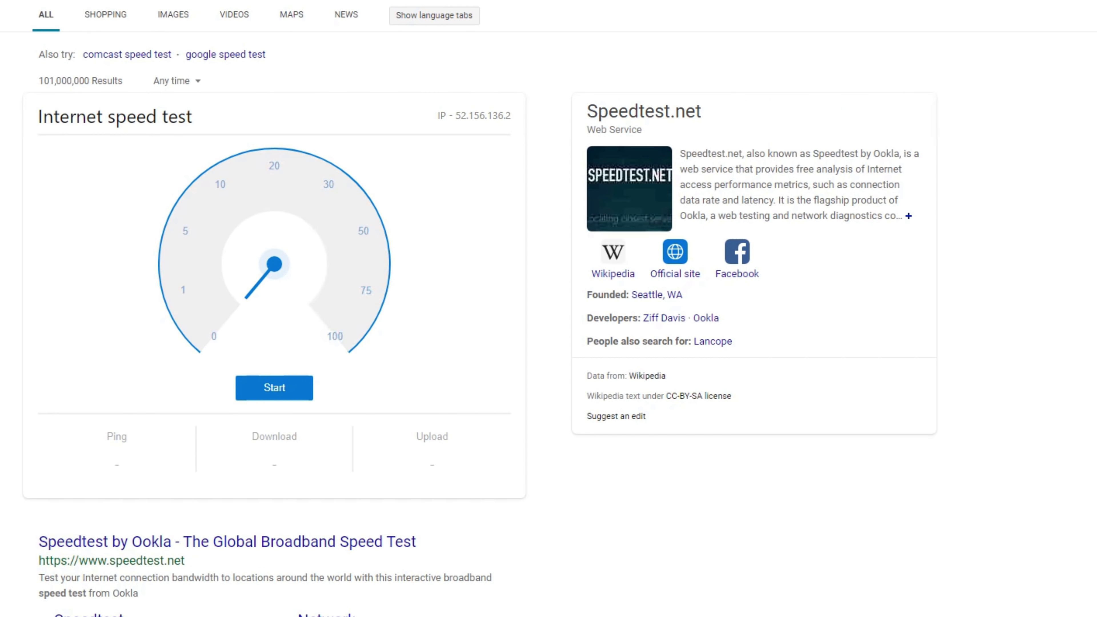
click(282, 394)
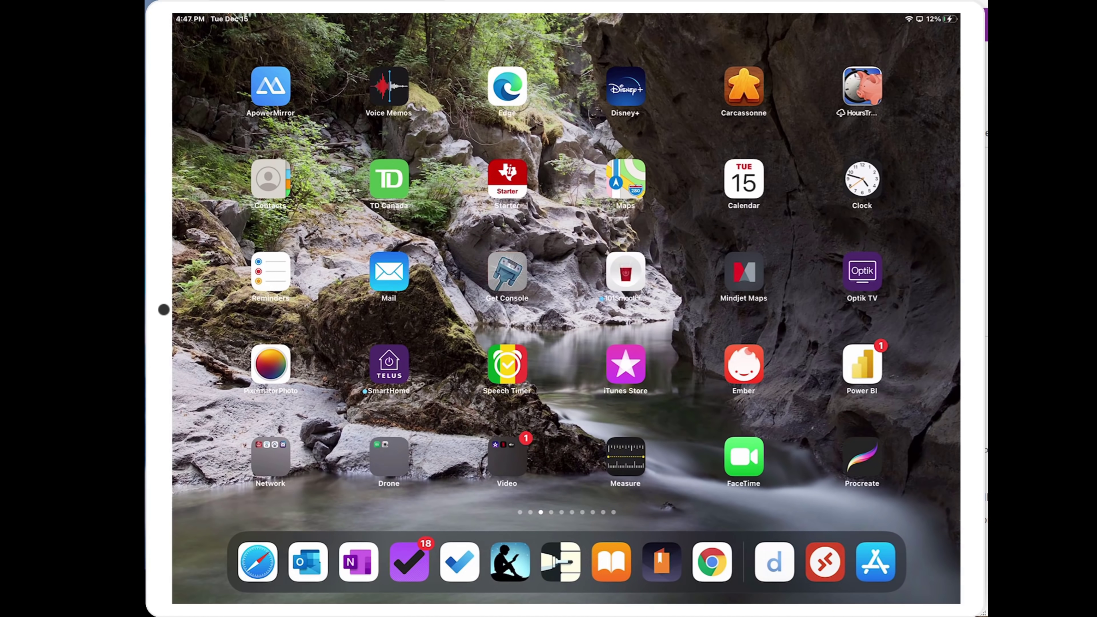
- Launch RD Client and add a PC named 52.156.136.2
key(super+space)
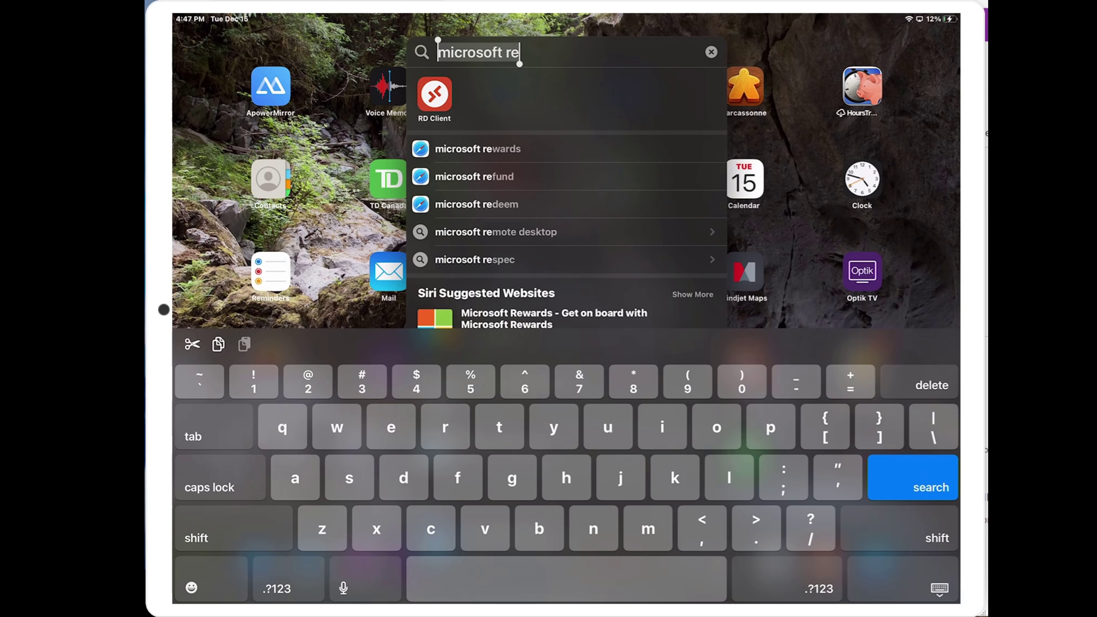
key(Return)
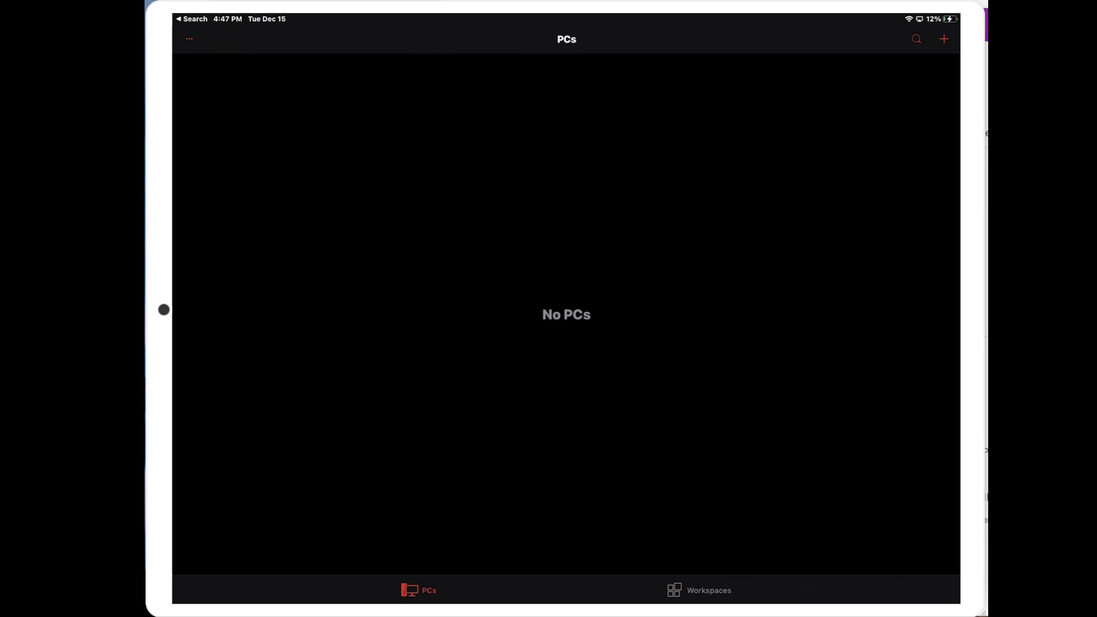
click(944, 39)
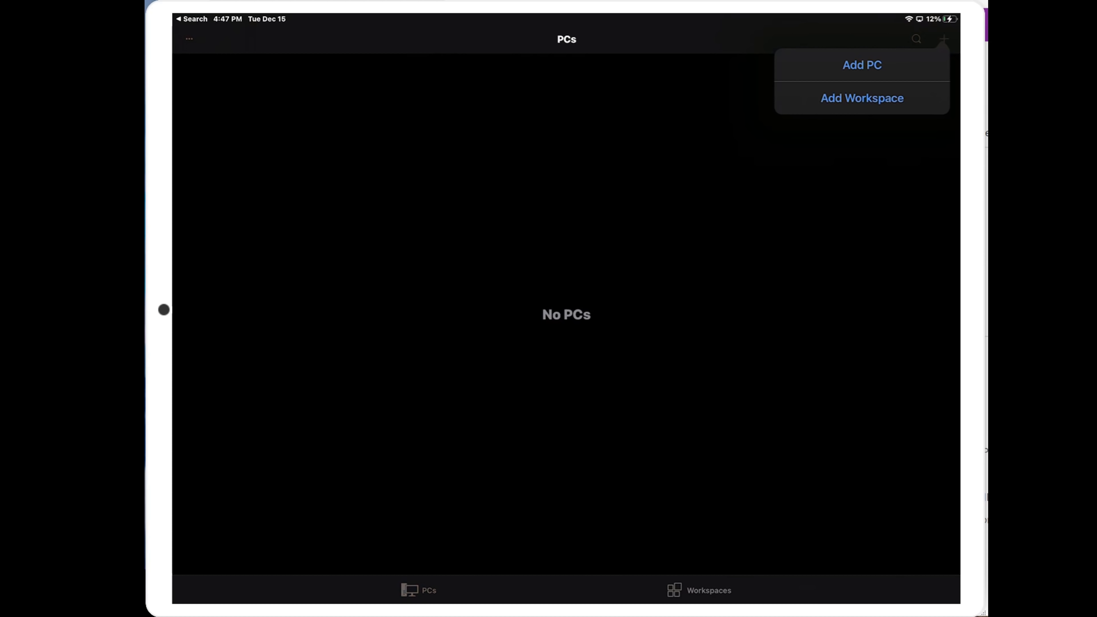
click(861, 65)
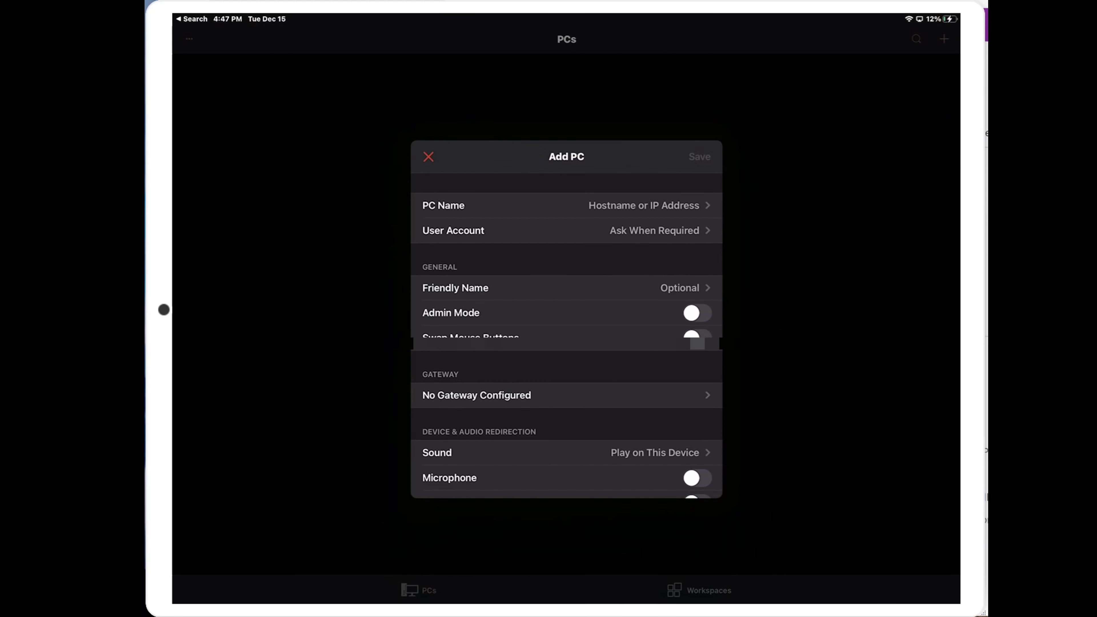
click(644, 195)
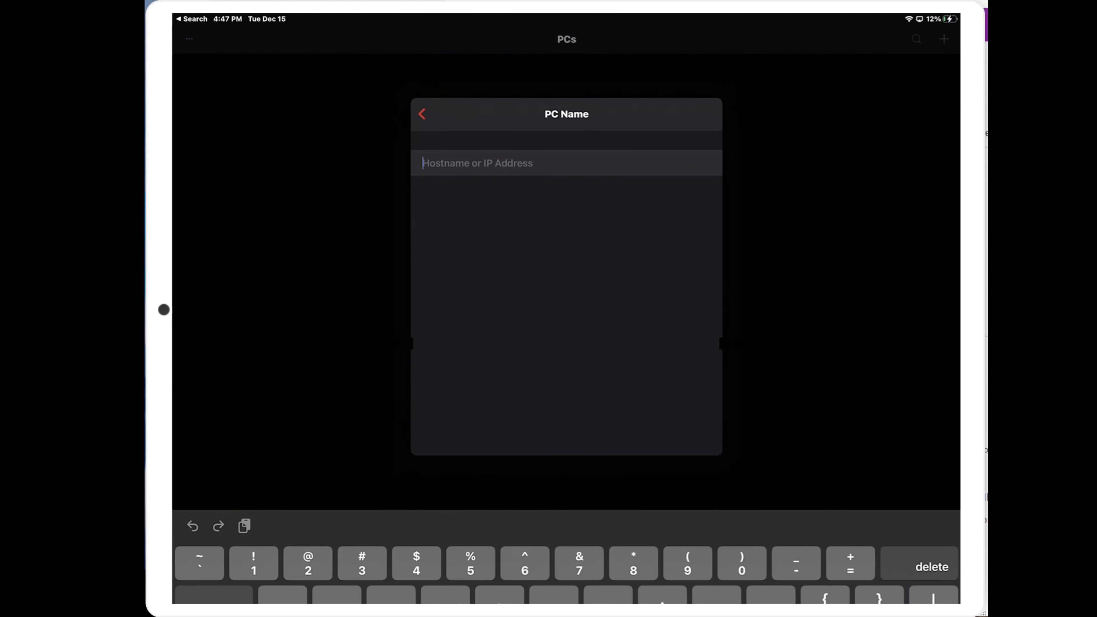
text(5)
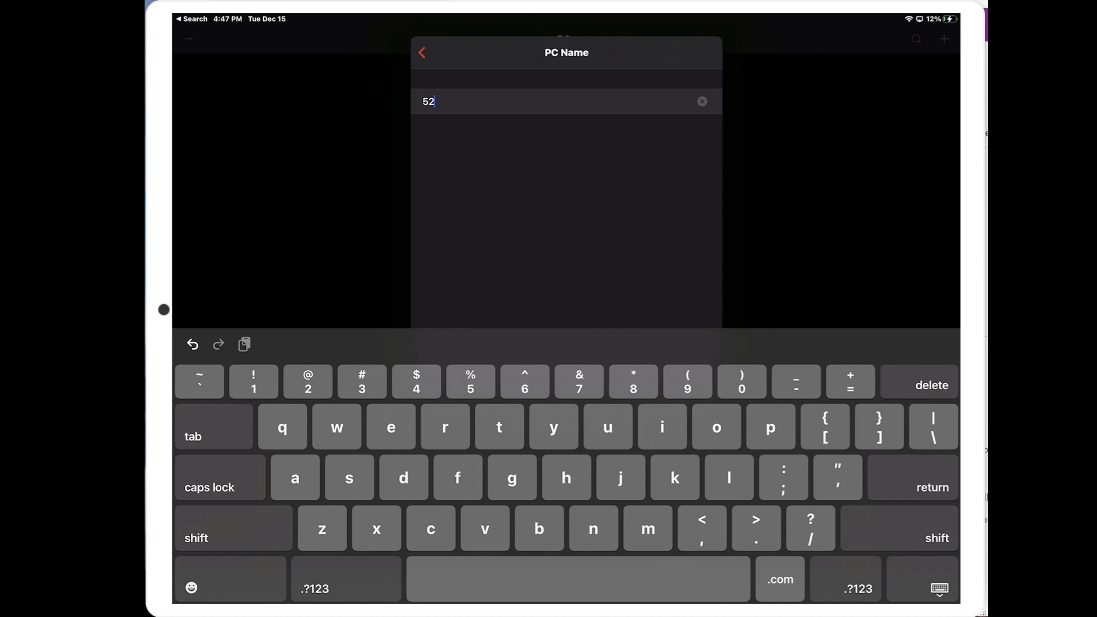
text(2.156.136.)
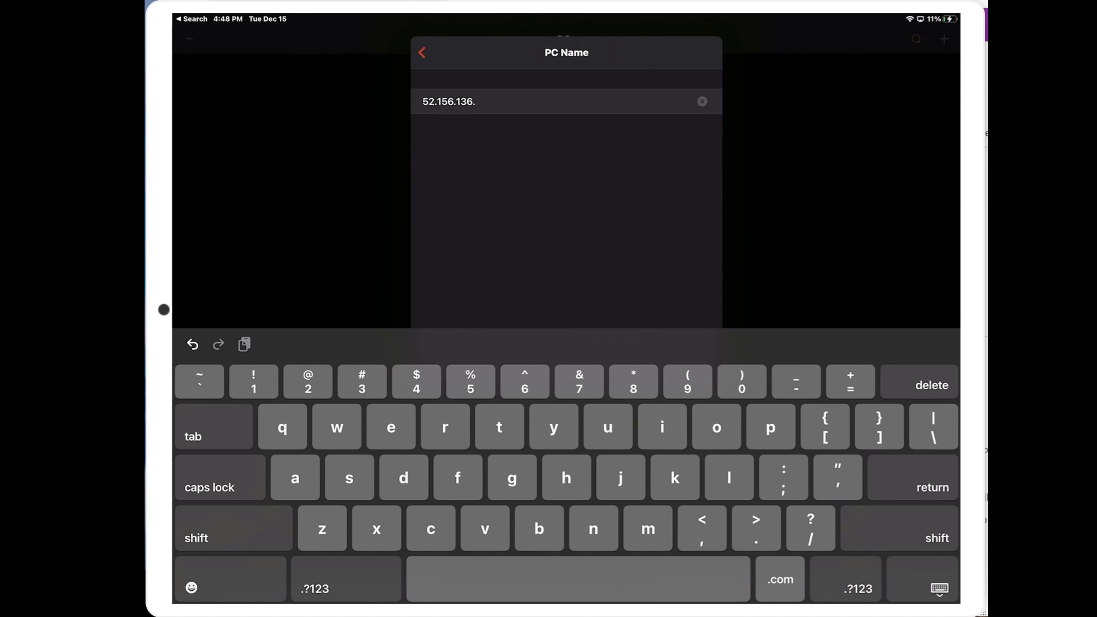
text(2)
key(Return)
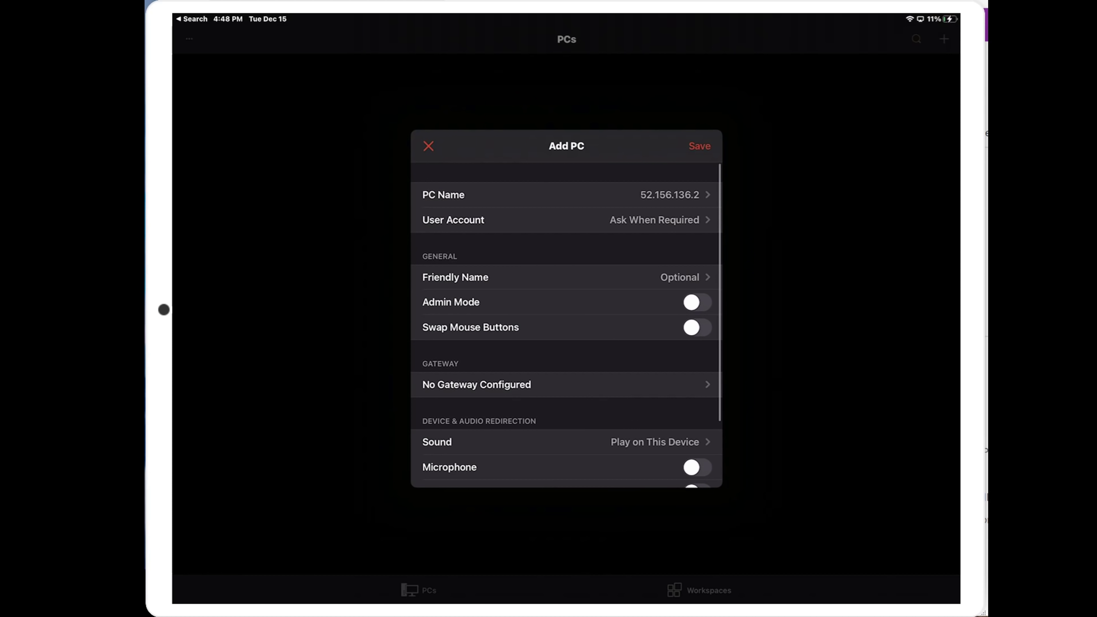
- Assign the saved user account to the new PC and save it
click(561, 220)
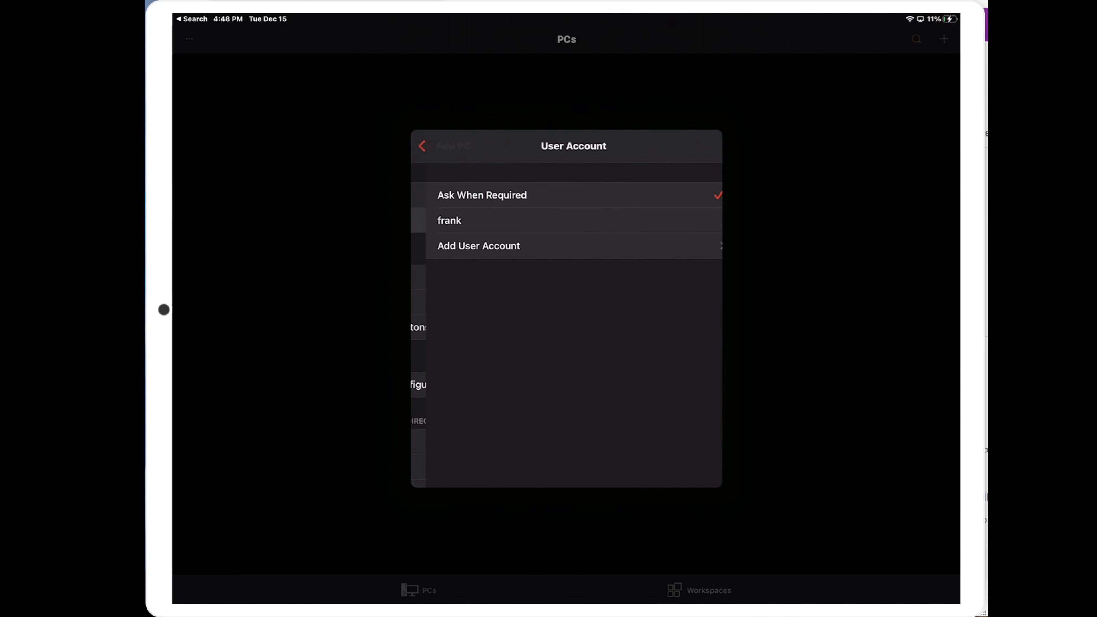
click(475, 220)
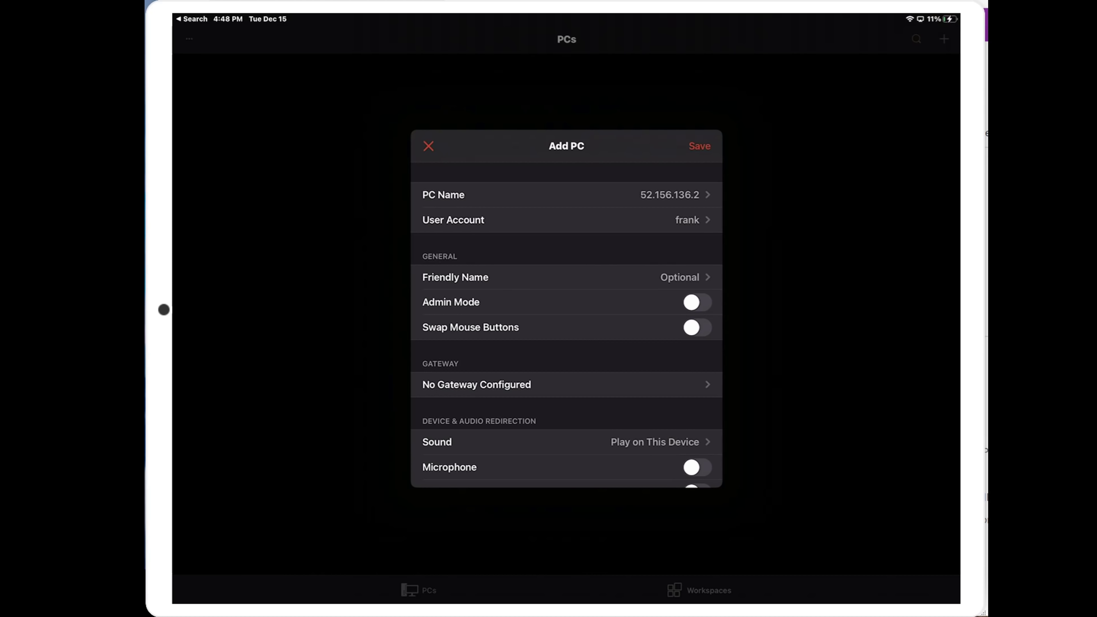
scroll(566, 324, down, 3)
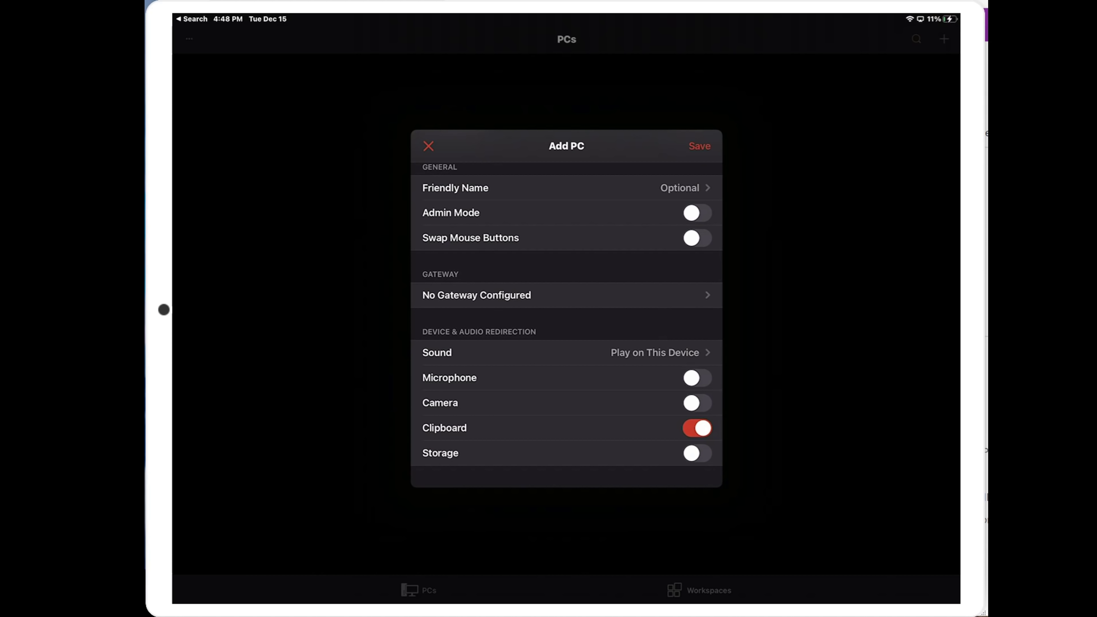
scroll(566, 324, up, 3)
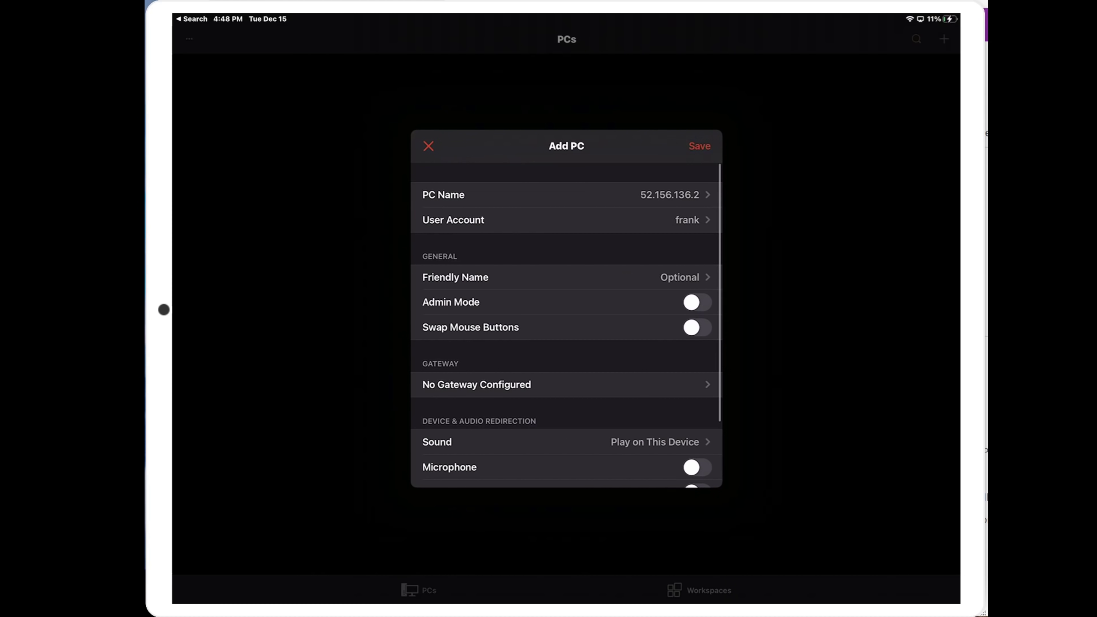
click(699, 145)
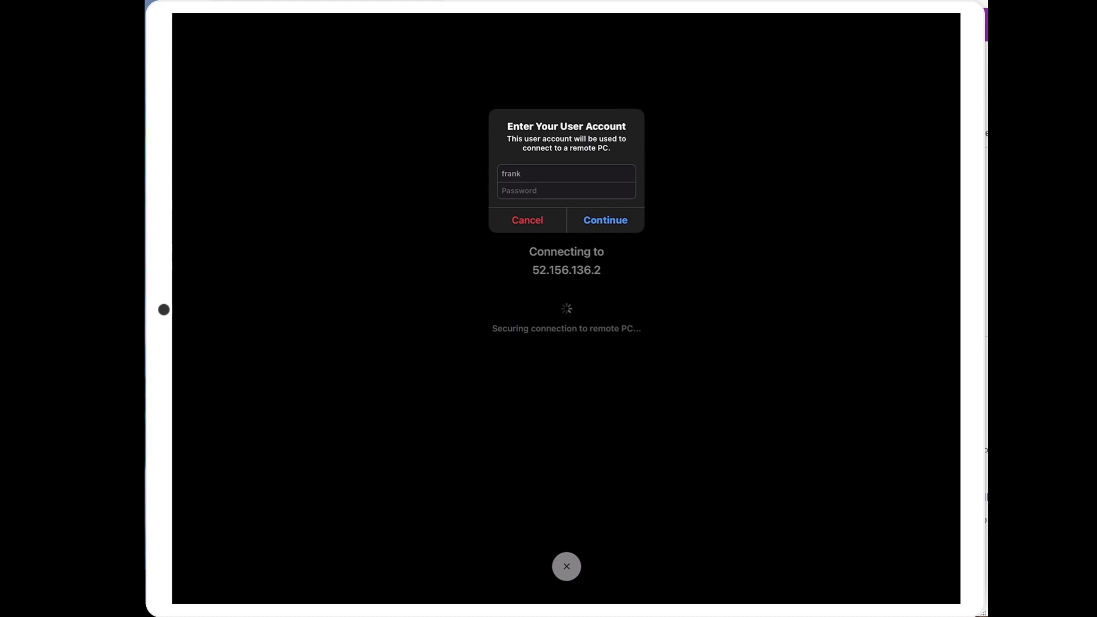
- Enter the account password for 52.156.136.2 and continue to the VM's Windows 10 desktop
key(super+v)
key(Return)
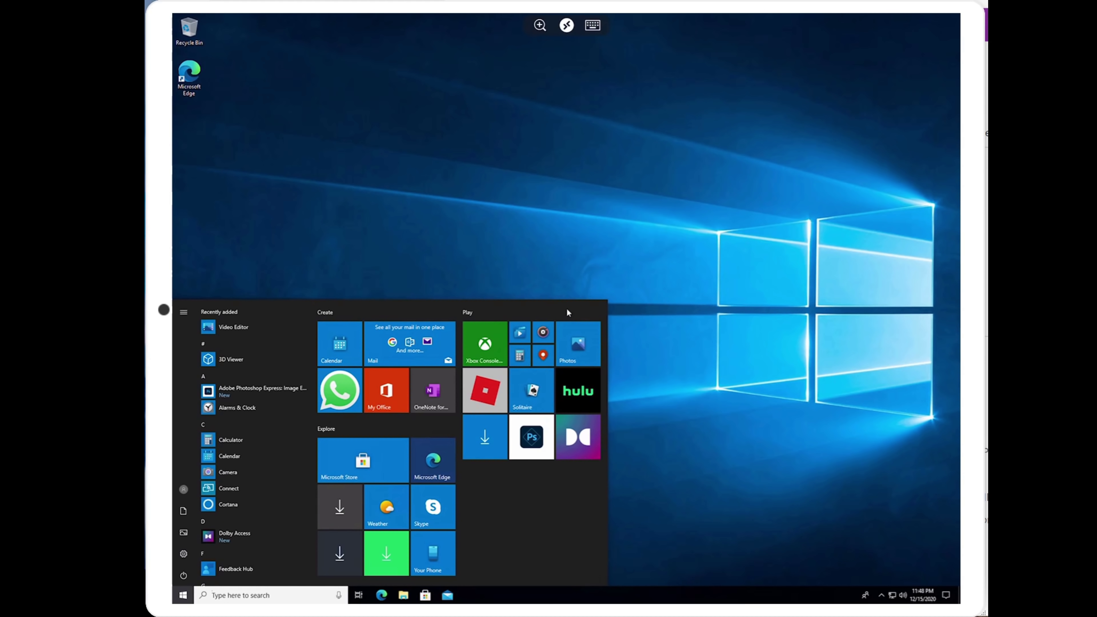
click(574, 312)
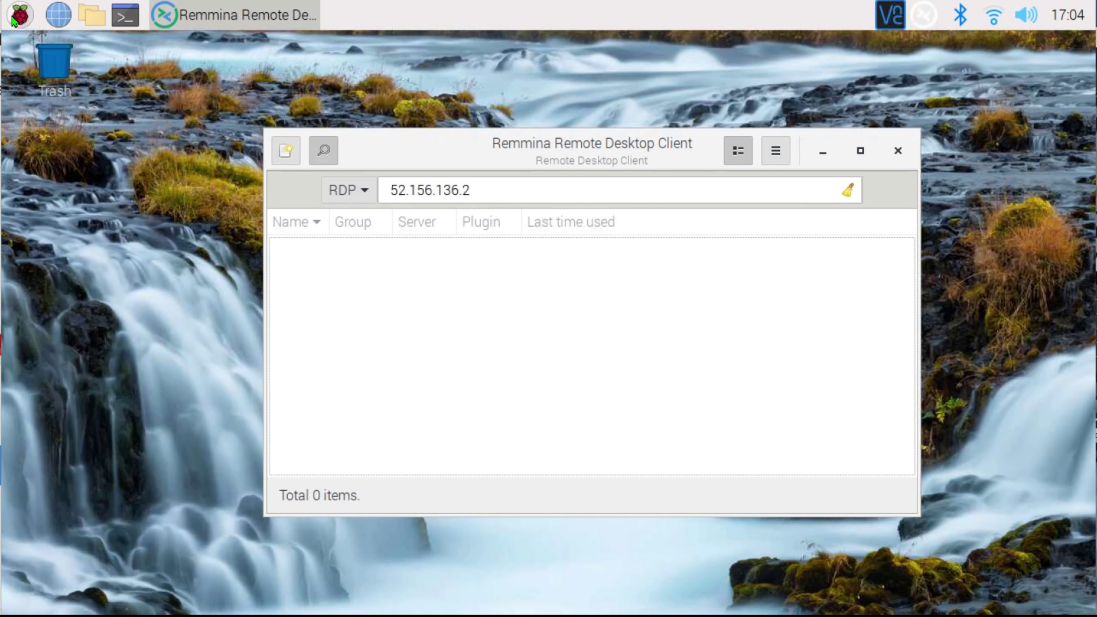
- Start the Remmina connection to 52.156.136.2 and accept the server's certificate
click(21, 15)
mouse_move(77, 138)
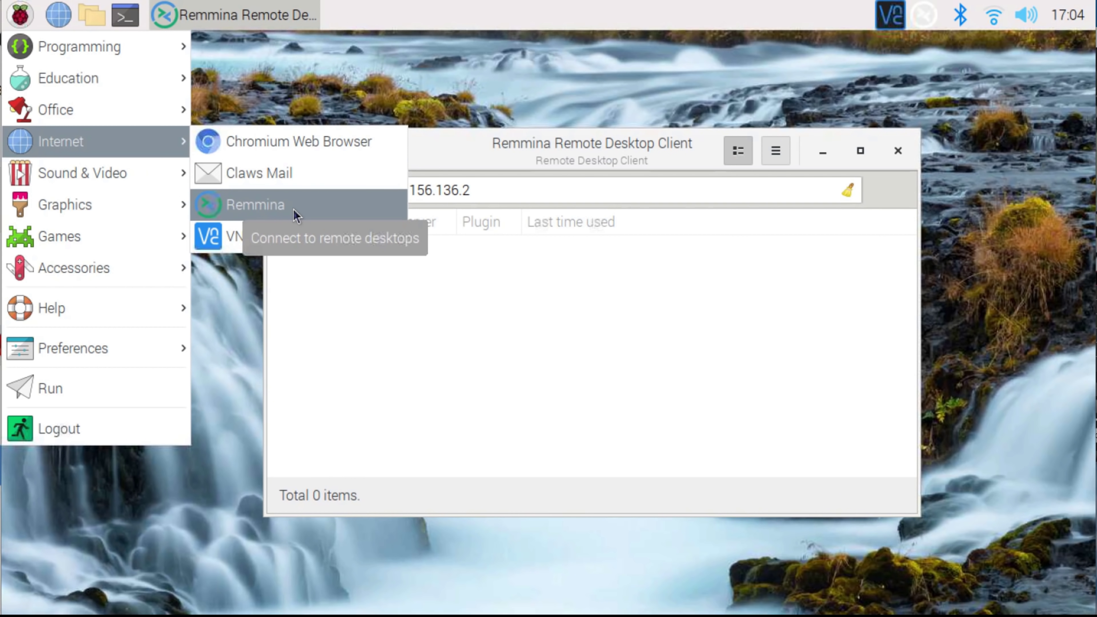
click(447, 151)
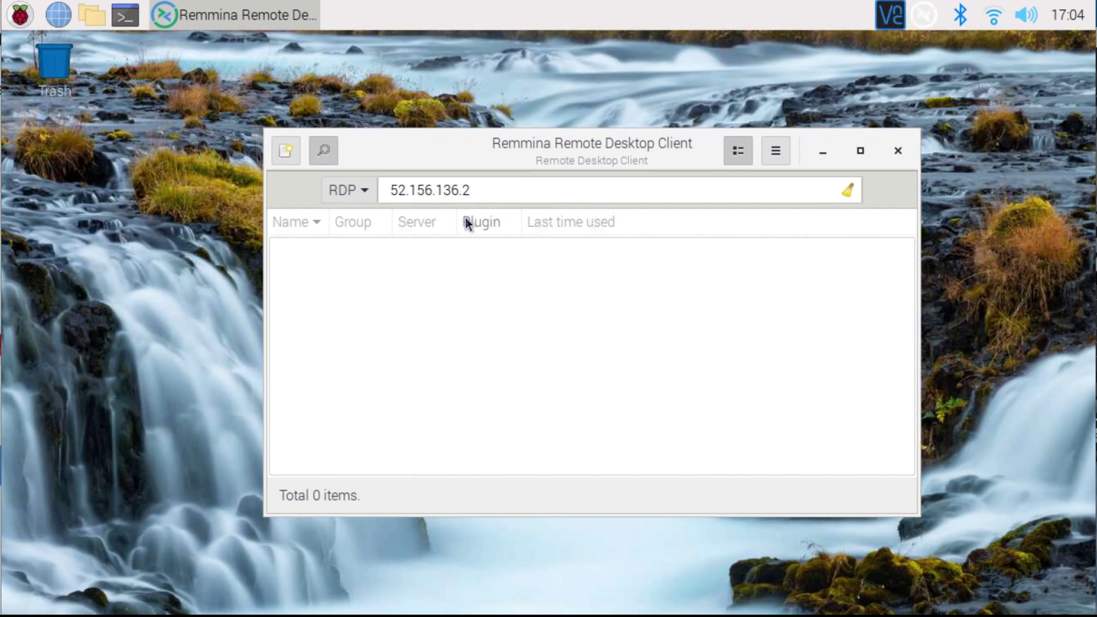
key(Return)
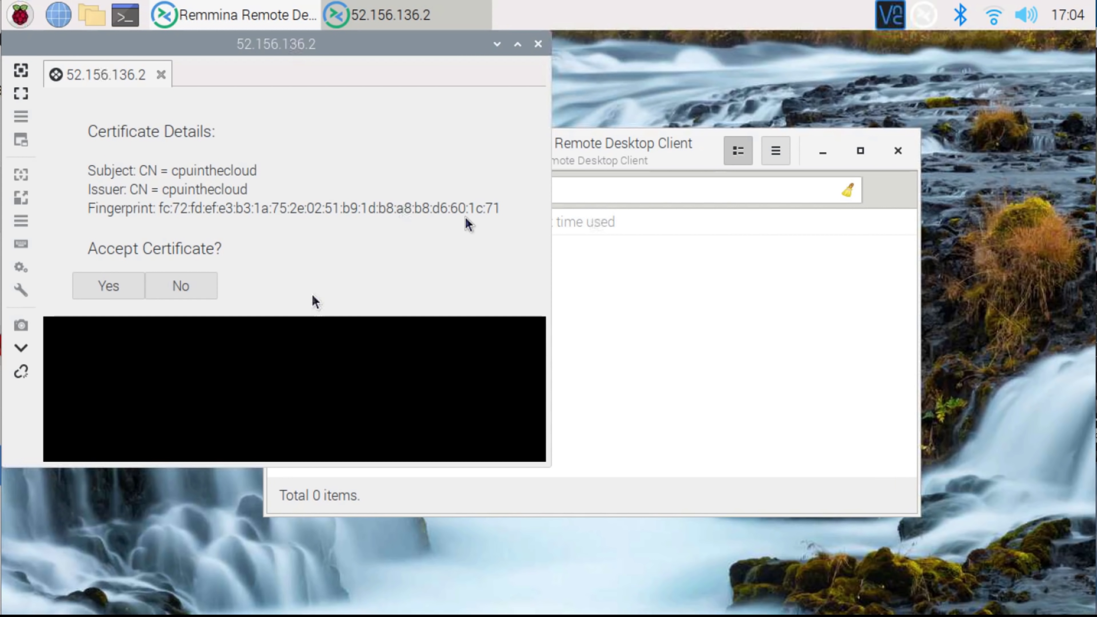
click(139, 293)
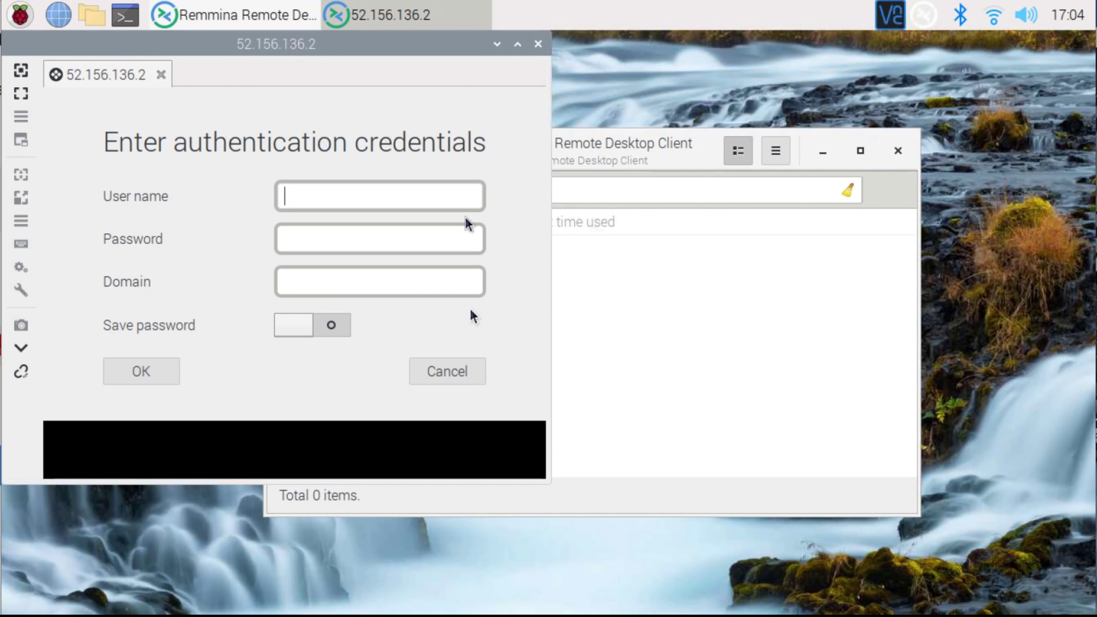
- Sign in with the VM's user name and account password
text(frank)
click(376, 240)
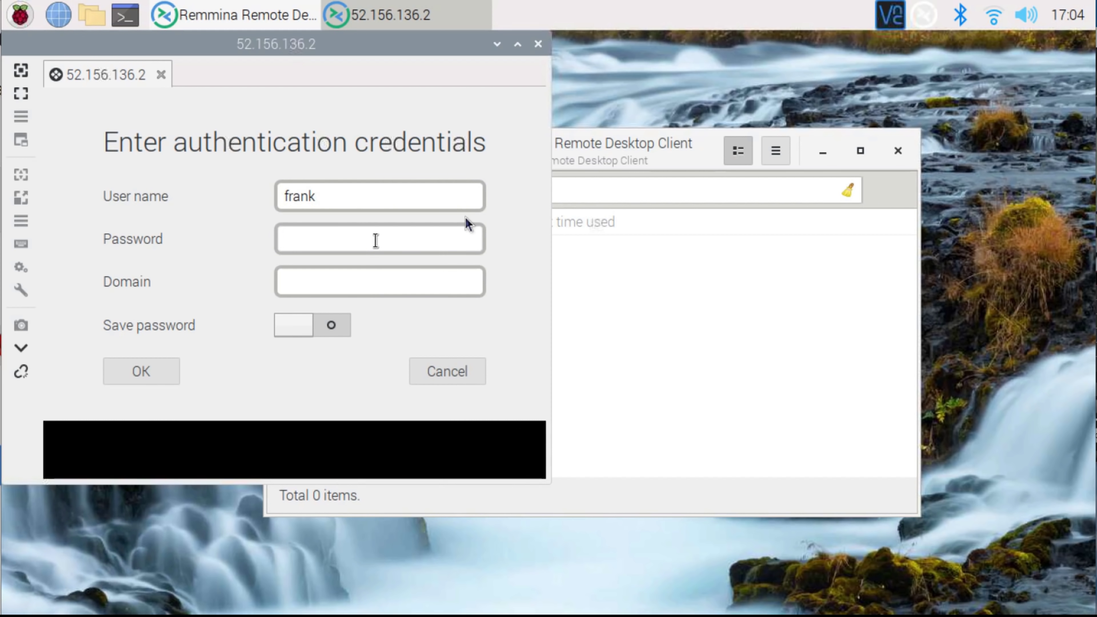
text(••••••••••••••)
click(159, 376)
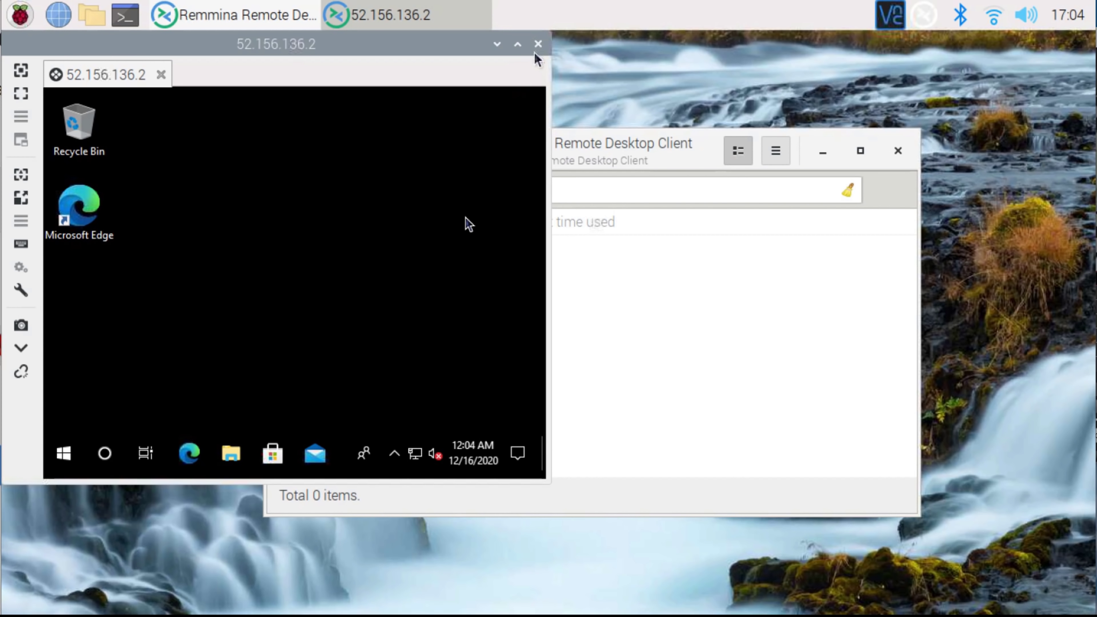
- Maximize the Remmina session, use the remote Start menu, and launch Microsoft Edge from the taskbar
click(519, 47)
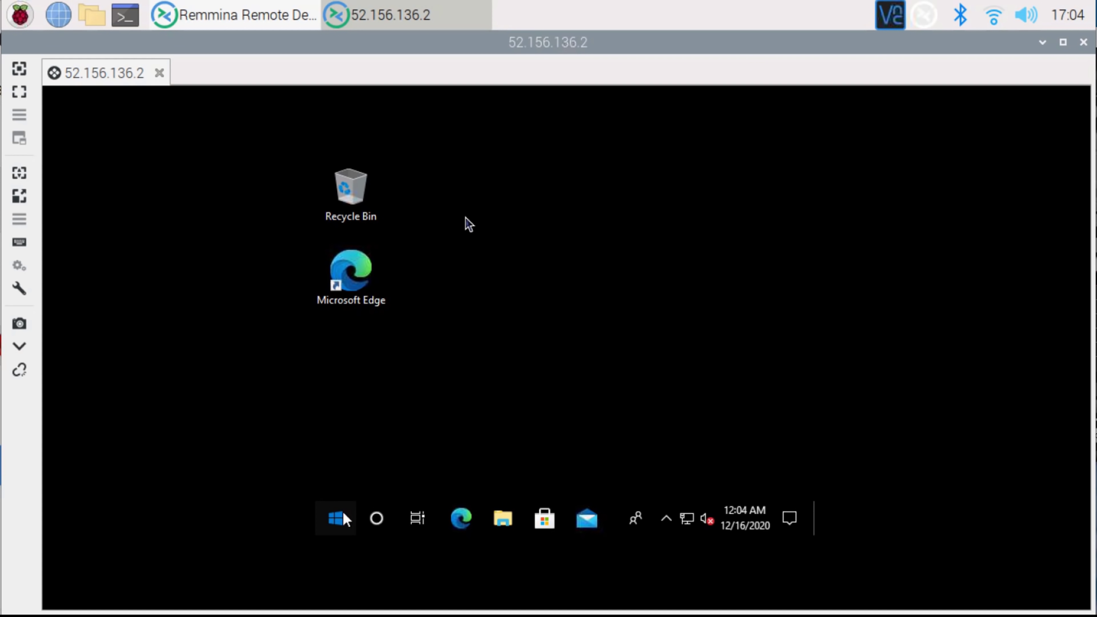
click(345, 522)
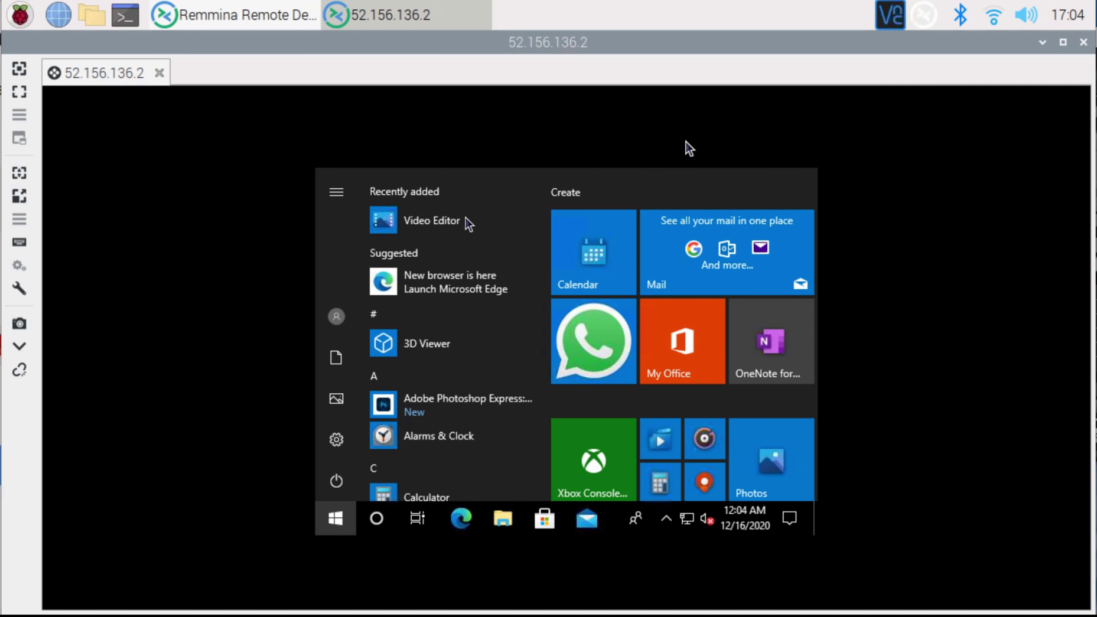
click(680, 192)
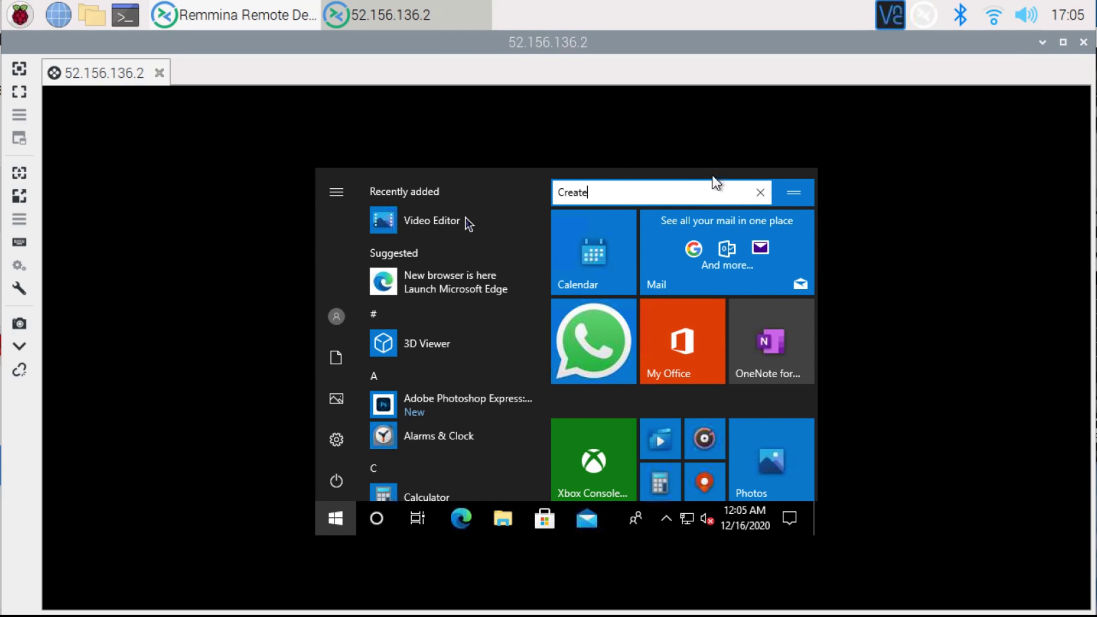
click(759, 195)
click(466, 514)
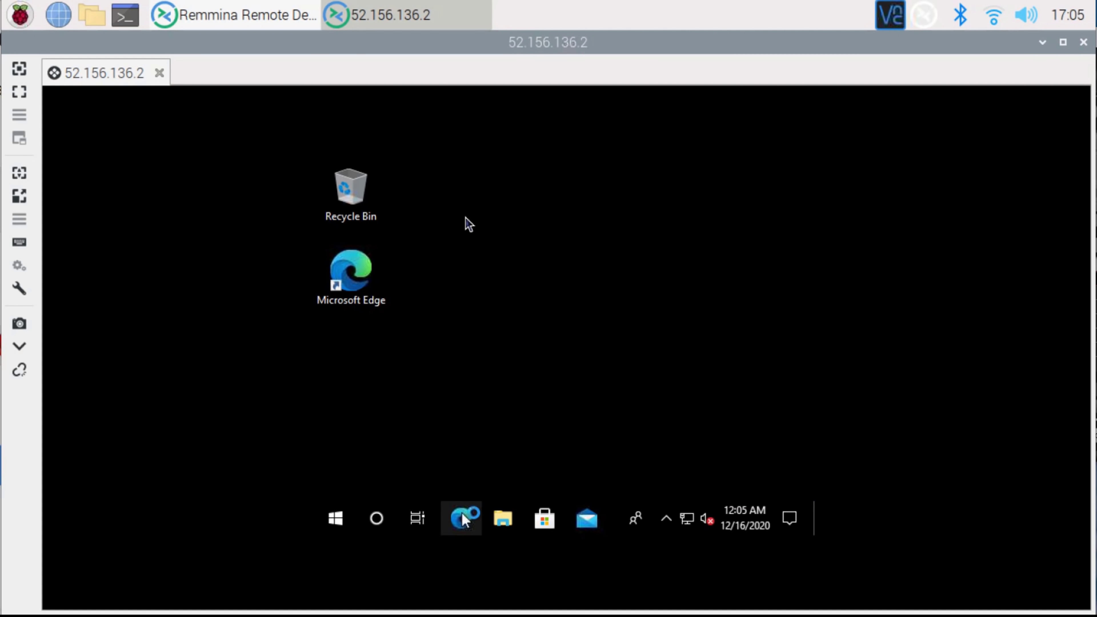